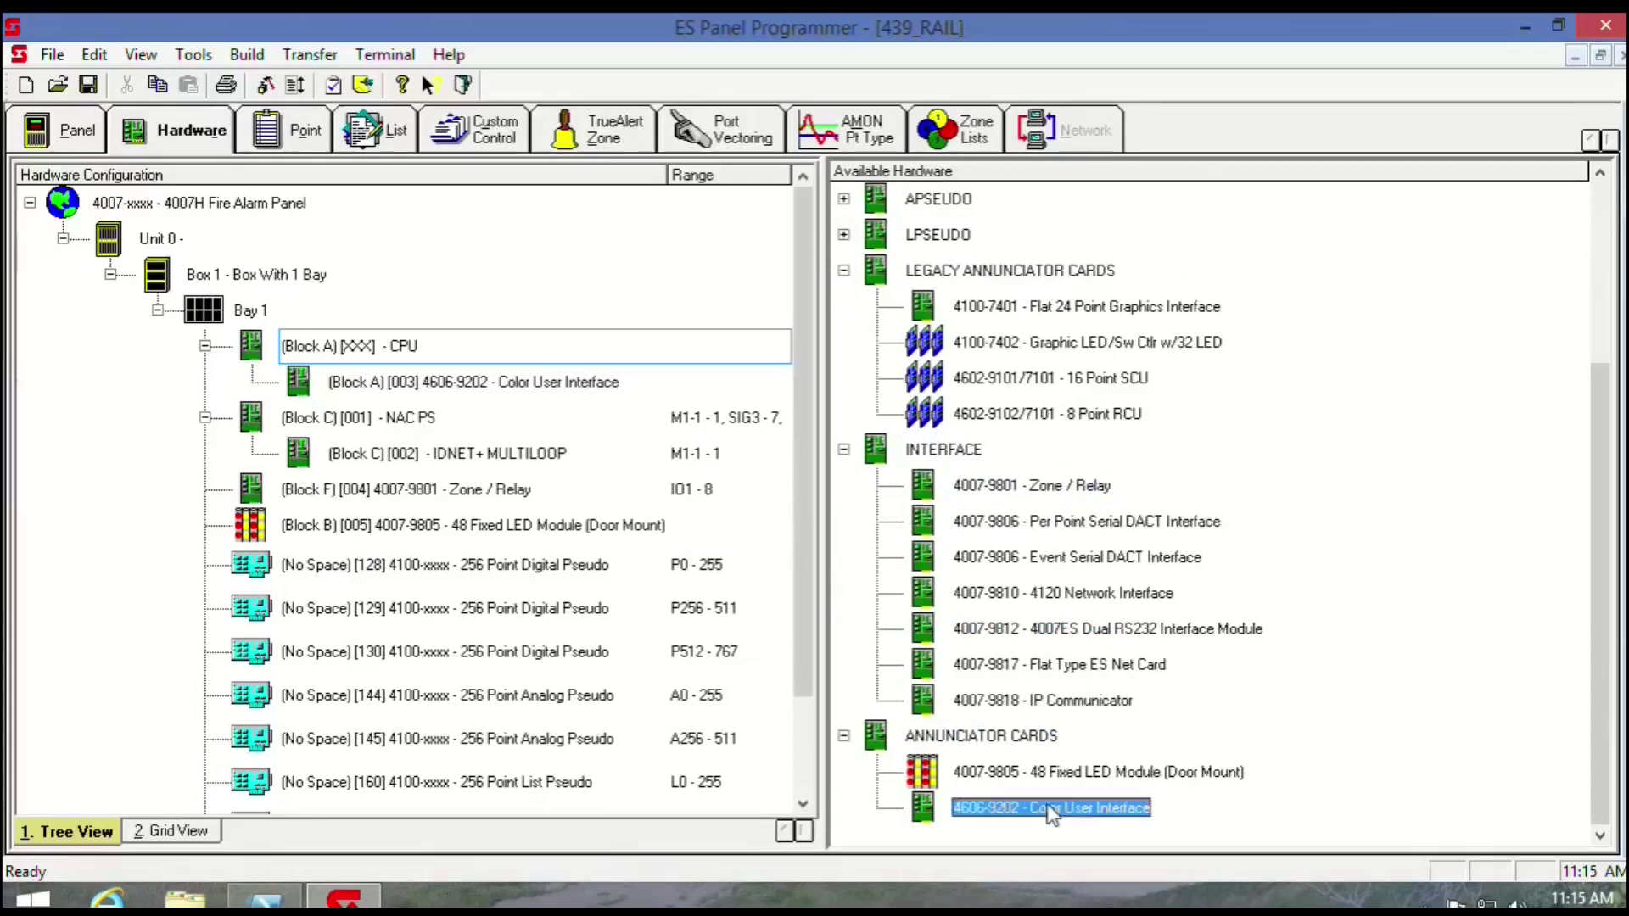
- Add a 4606-9202 Color User Interface card to the hardware configuration in a remote annunciator box under Unit 1
{"action": "left_click_drag", "start_coordinate": [1050, 815], "coordinate": [207, 317]}
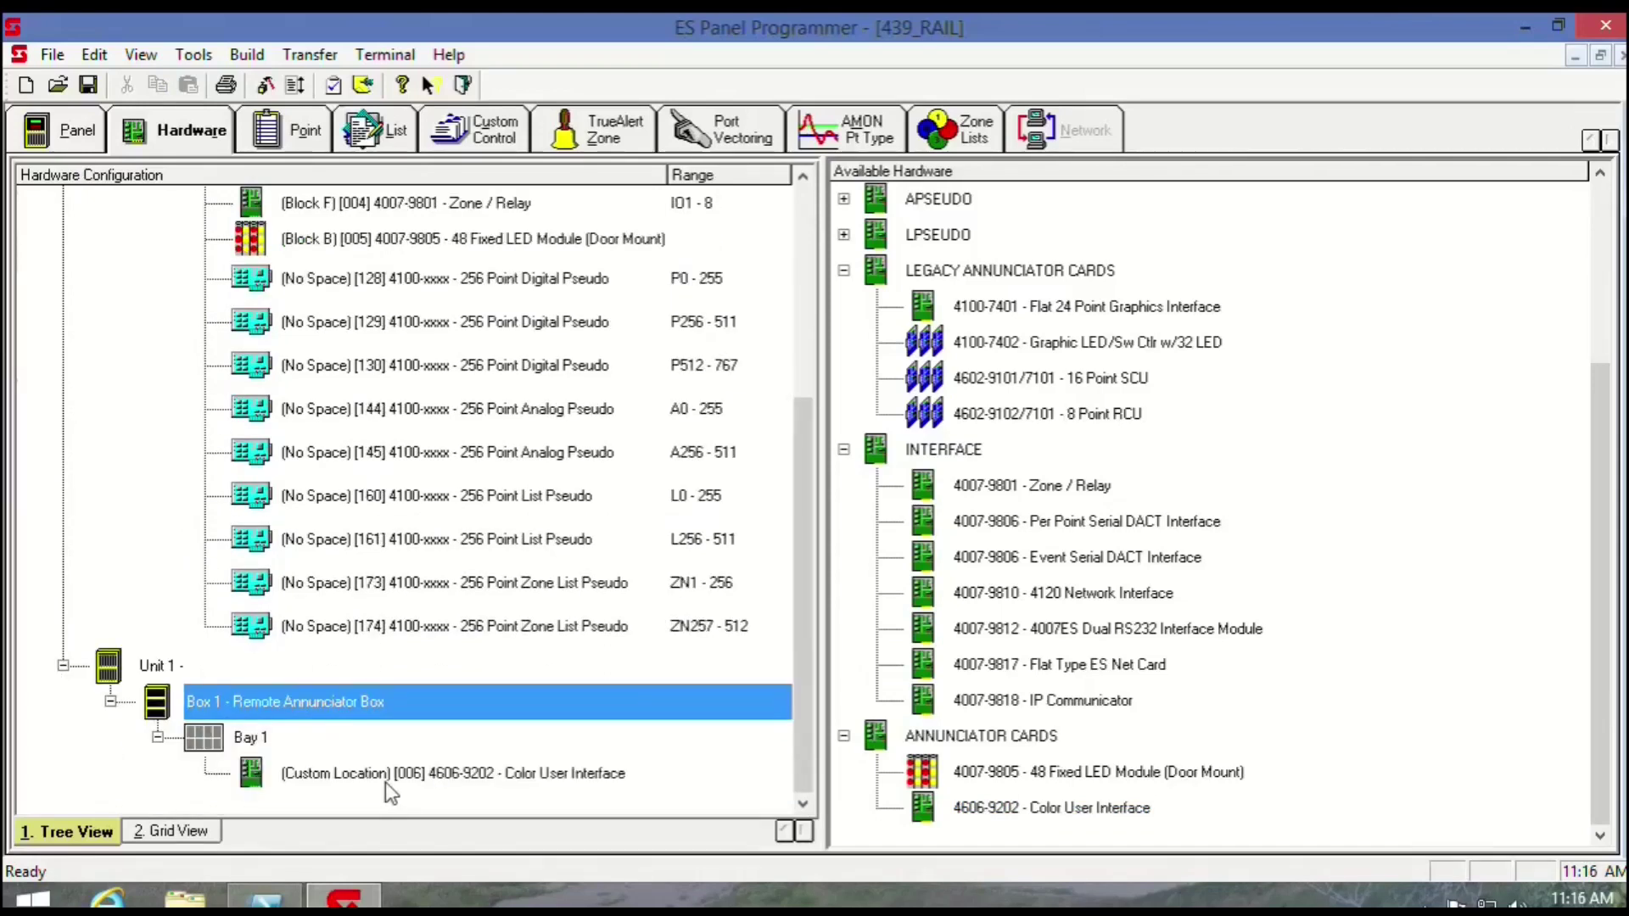
{"action": "left_click", "coordinate": [384, 776]}
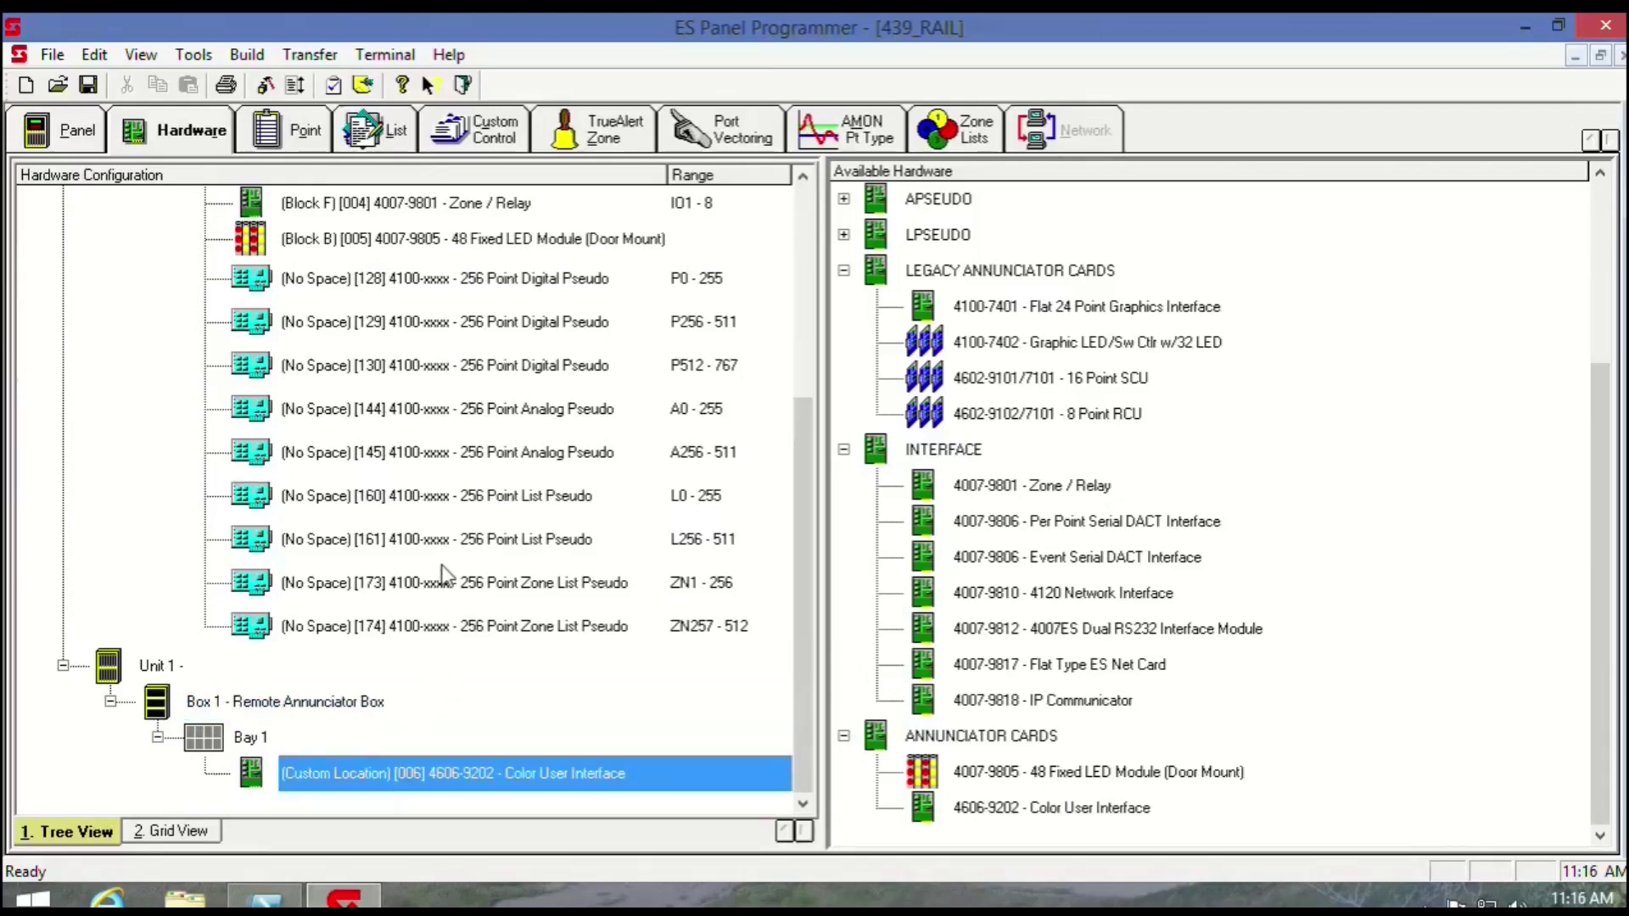
{"action": "scroll", "coordinate": [441, 577], "scroll_direction": "up", "scroll_amount": 2}
{"action": "scroll", "coordinate": [441, 577], "scroll_direction": "down", "scroll_amount": 2}
- Open the new Unit 1 Color User Interface card's properties and enter the card custom label "ANNUCIATOR FRONT"
{"action": "double_click", "coordinate": [430, 768]}
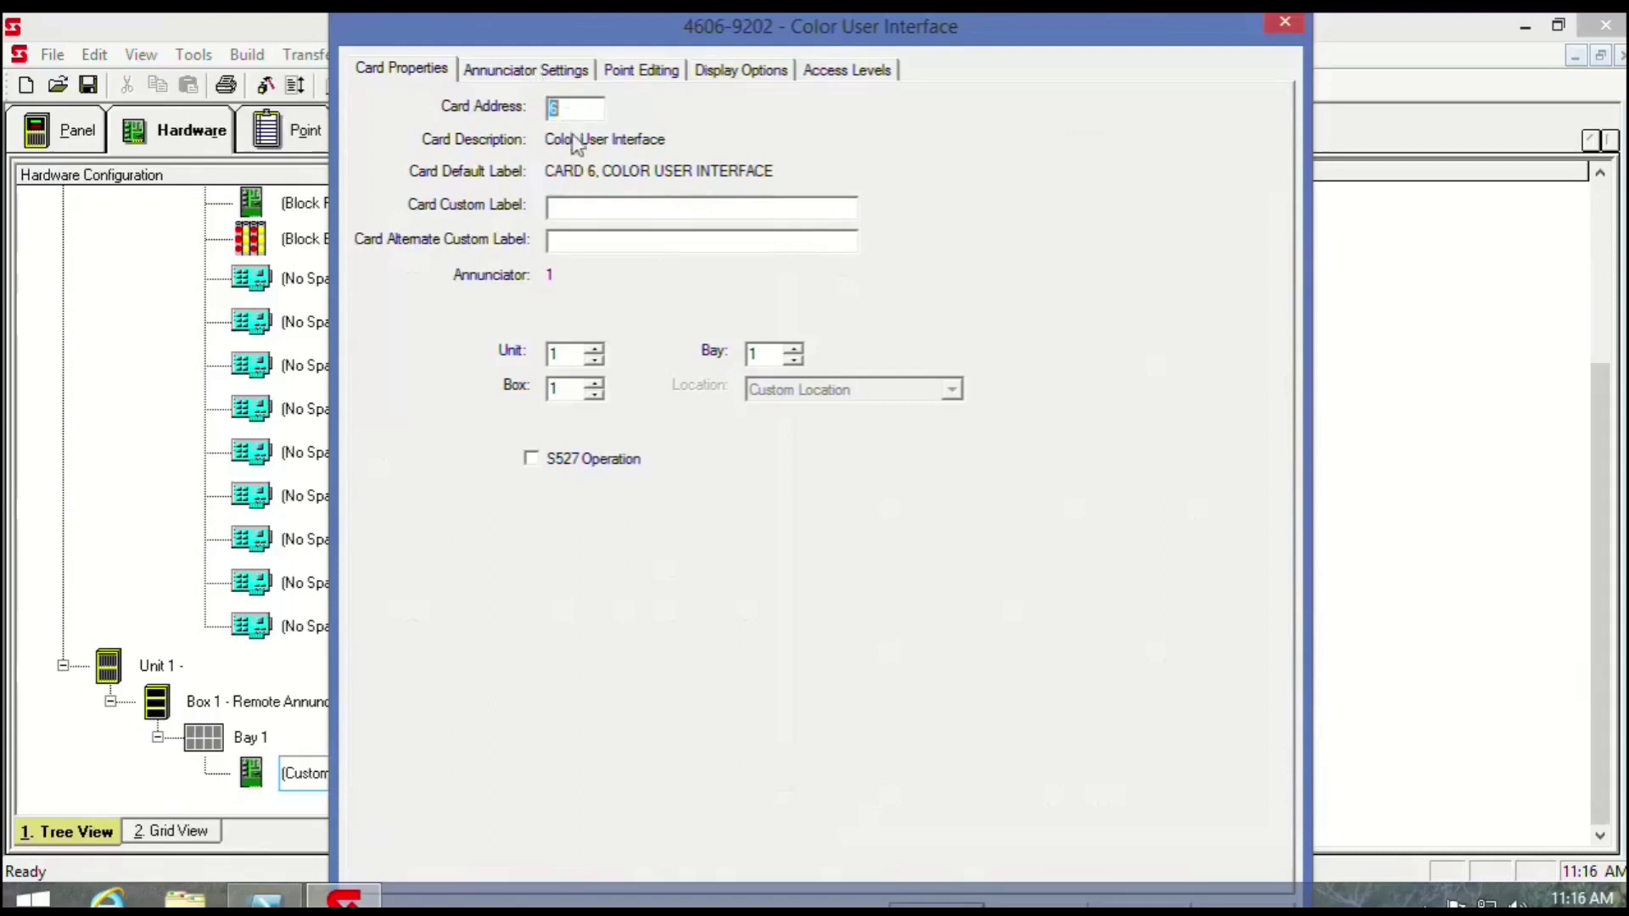
{"action": "left_click", "coordinate": [609, 214]}
{"action": "type", "text": "ANUU"}
{"action": "key", "text": "BackSpace"}
{"action": "key", "text": "BackSpace"}
{"action": "type", "text": "NU"}
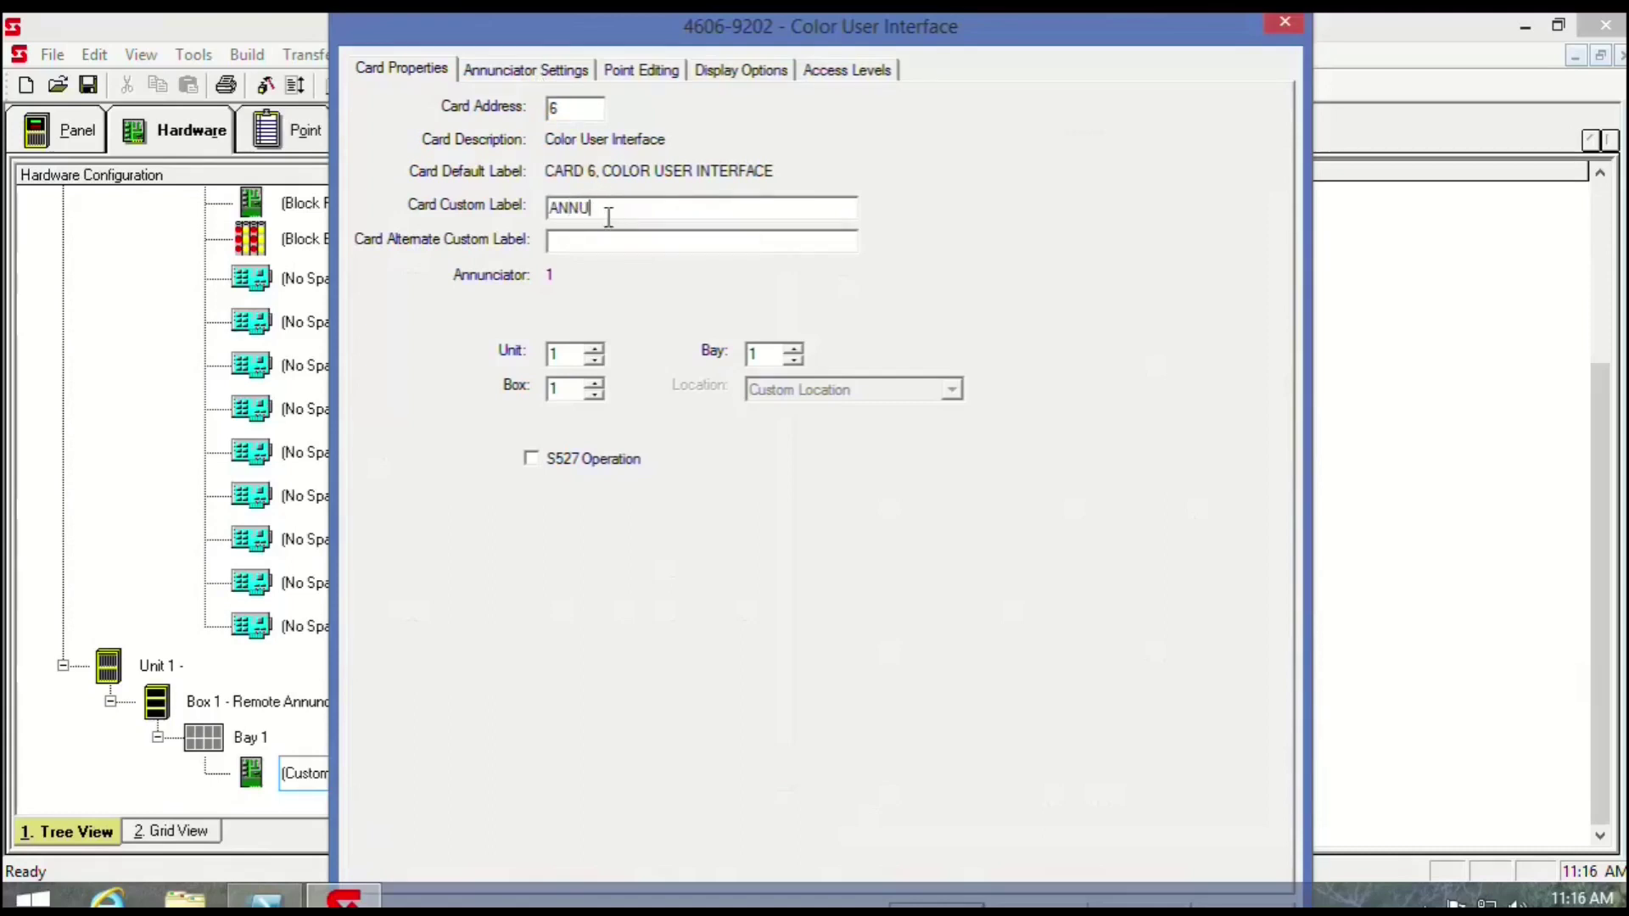
{"action": "type", "text": "CIATOR FRONT"}
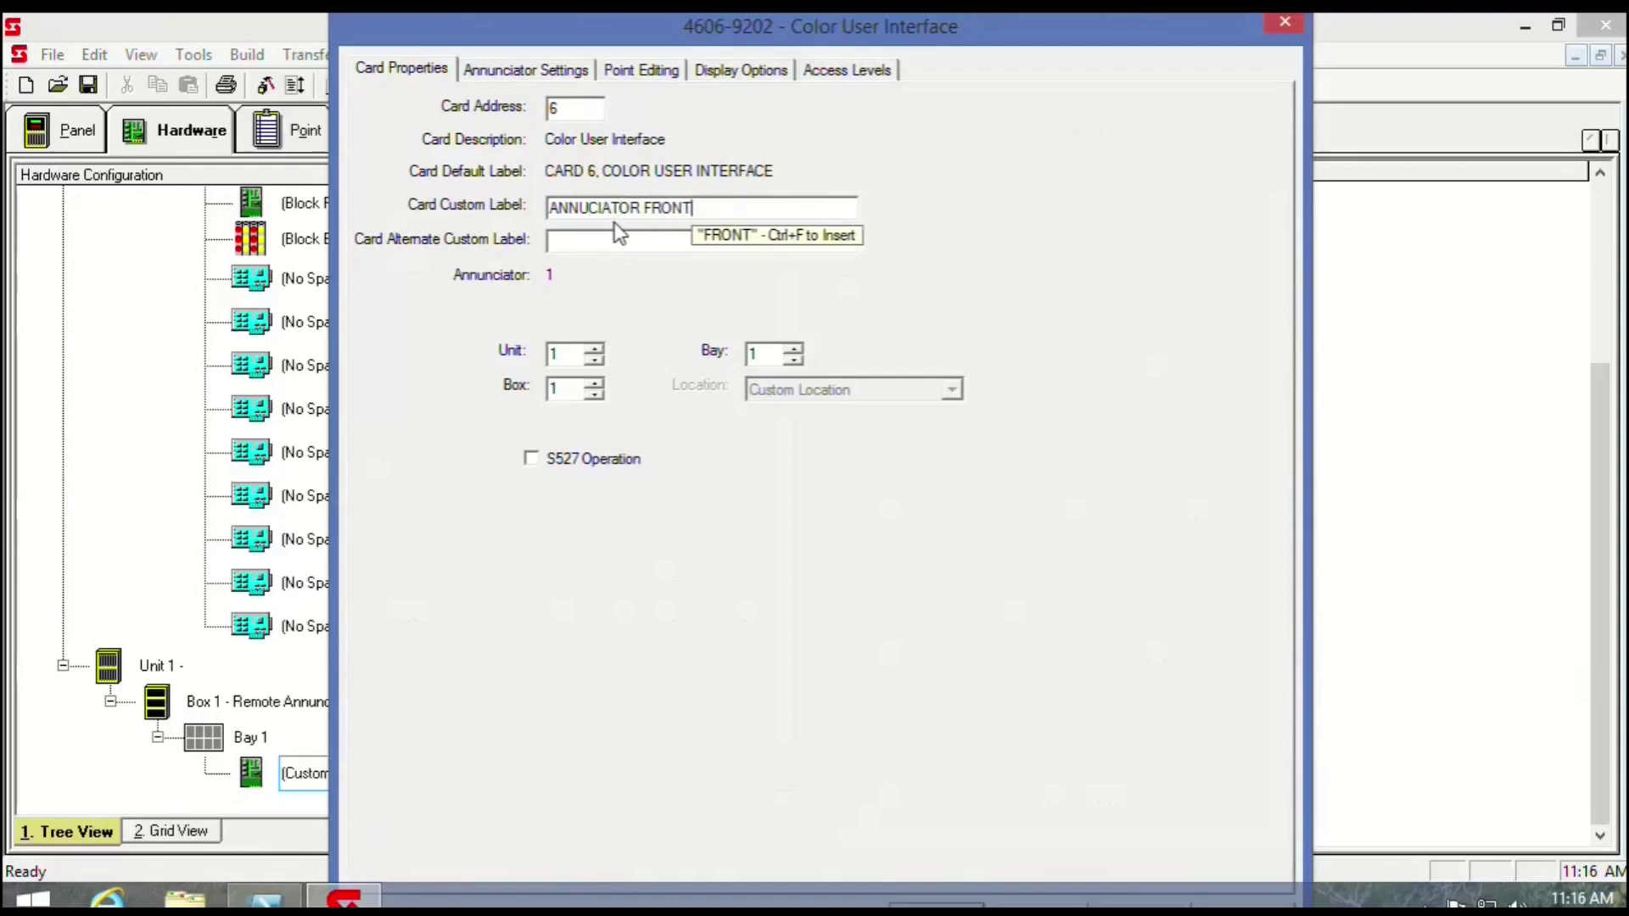
- Turn off the key lockout disables for Priority 2 Acknowledge, Trouble Acknowledge and Fire Alarm Acknowledge on the annunciator
{"action": "left_click", "coordinate": [507, 71]}
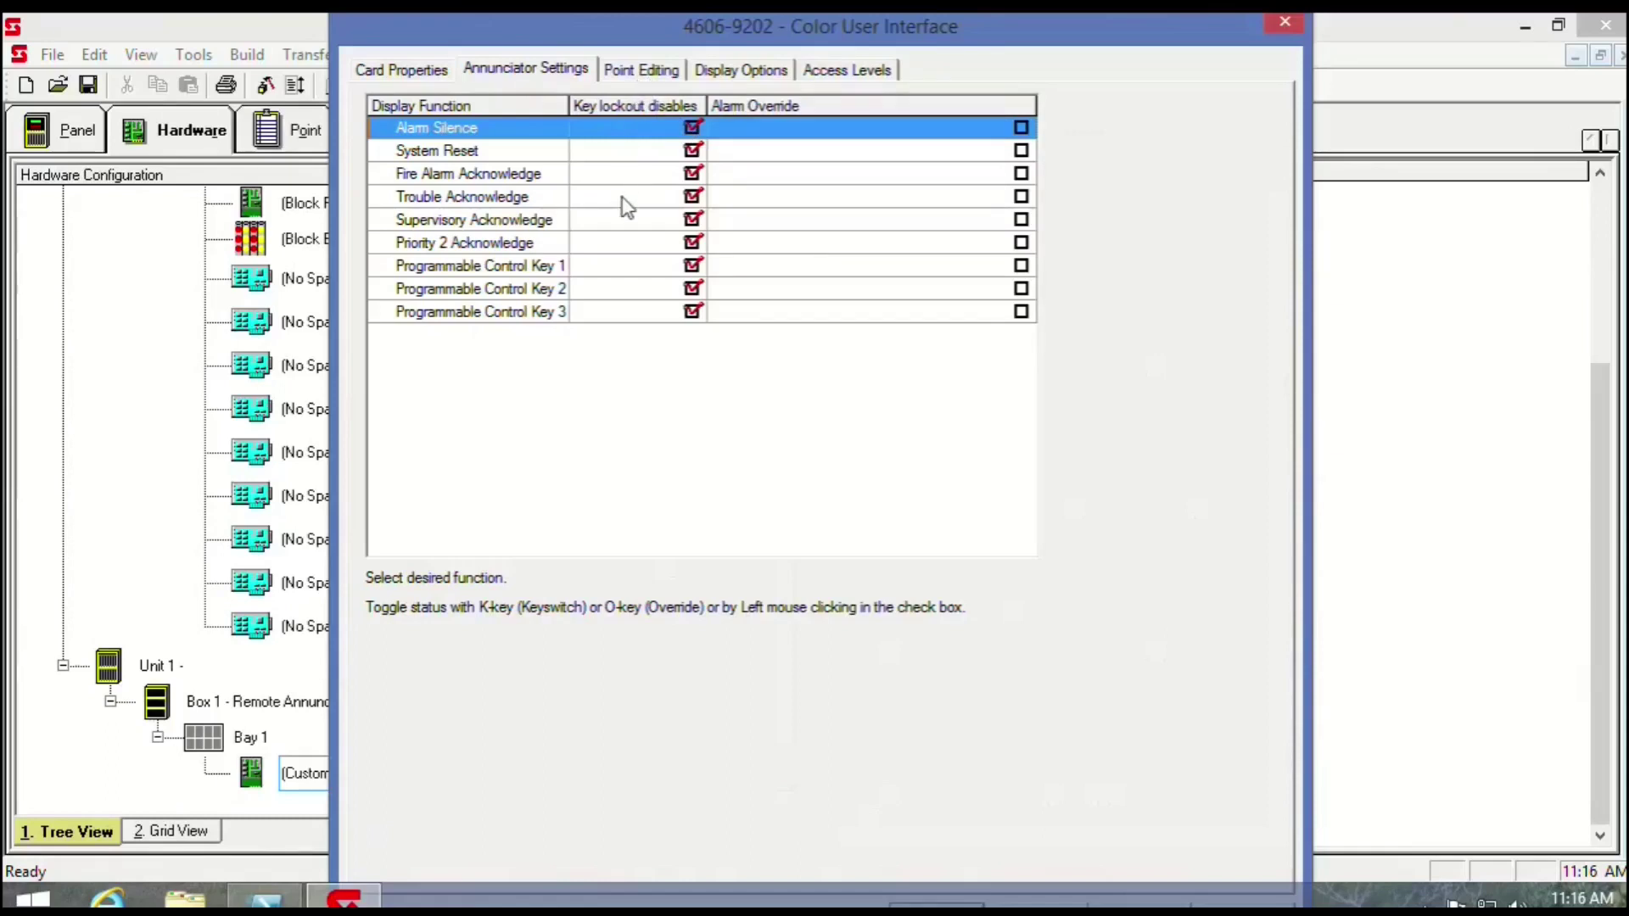
{"action": "left_click", "coordinate": [692, 244]}
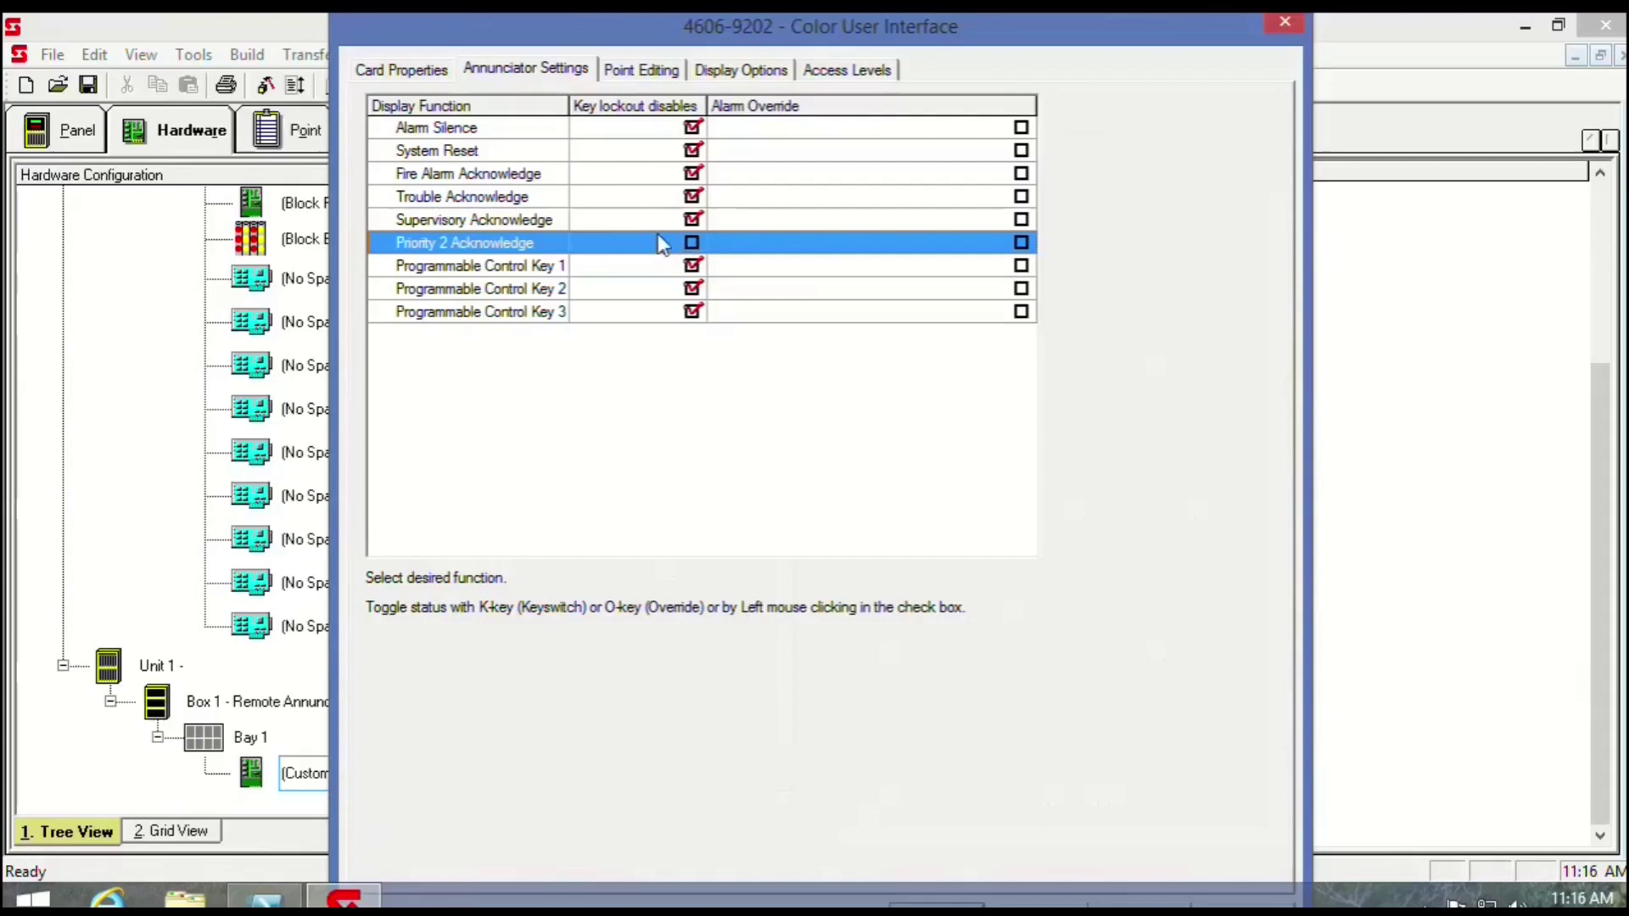
{"action": "left_click", "coordinate": [694, 195]}
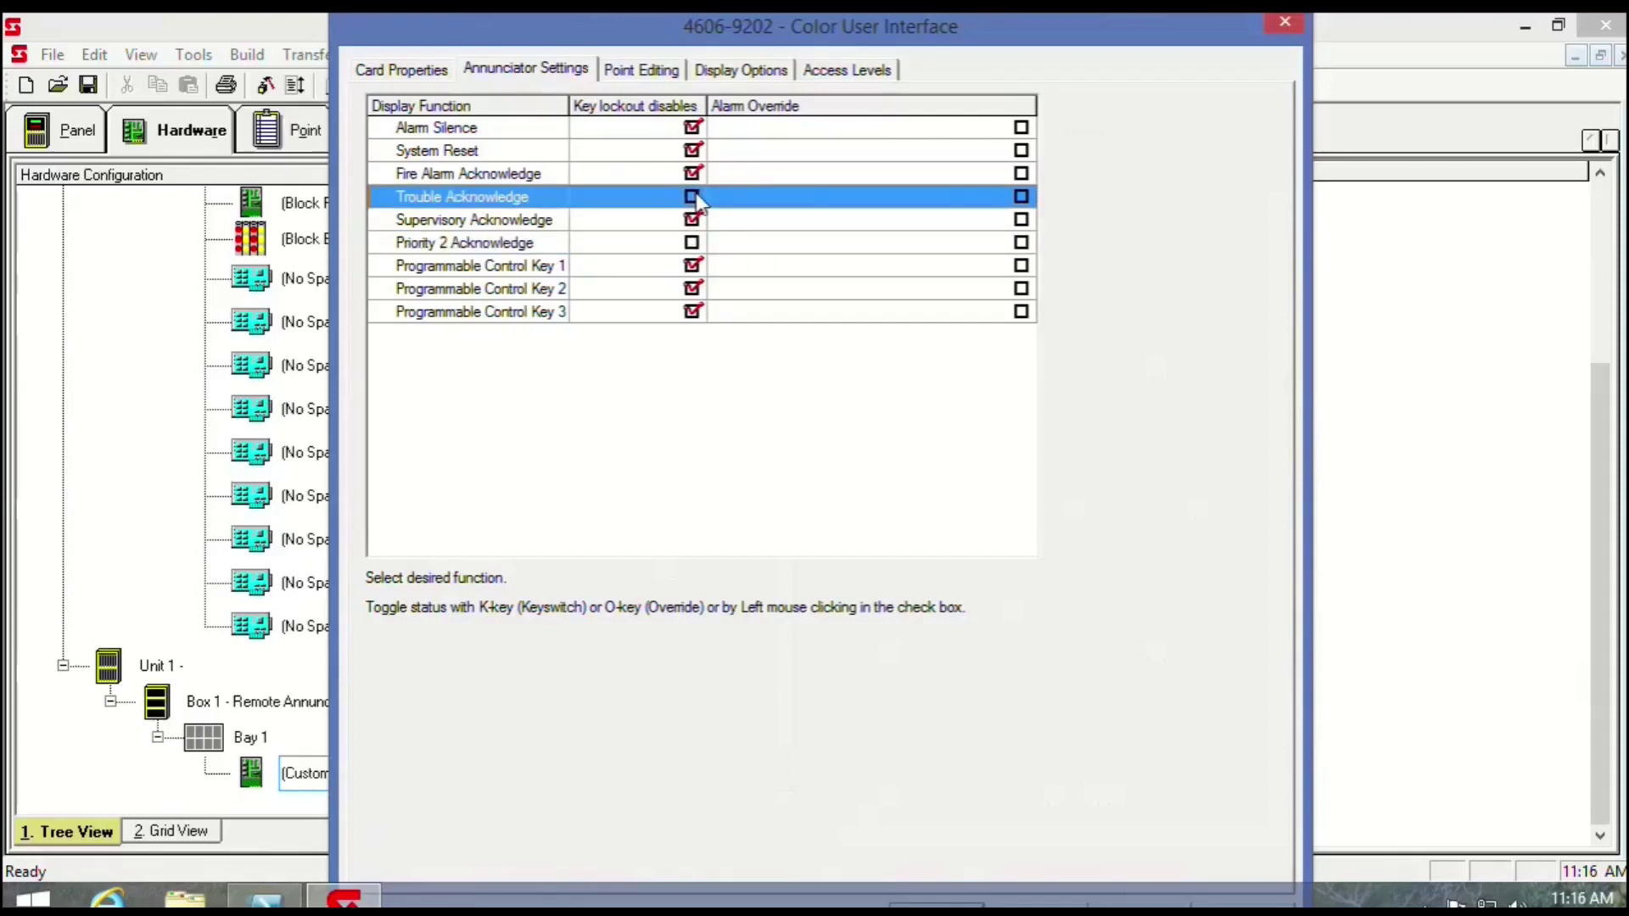
{"action": "left_click", "coordinate": [694, 195]}
{"action": "left_click", "coordinate": [693, 174]}
{"action": "left_click", "coordinate": [693, 174]}
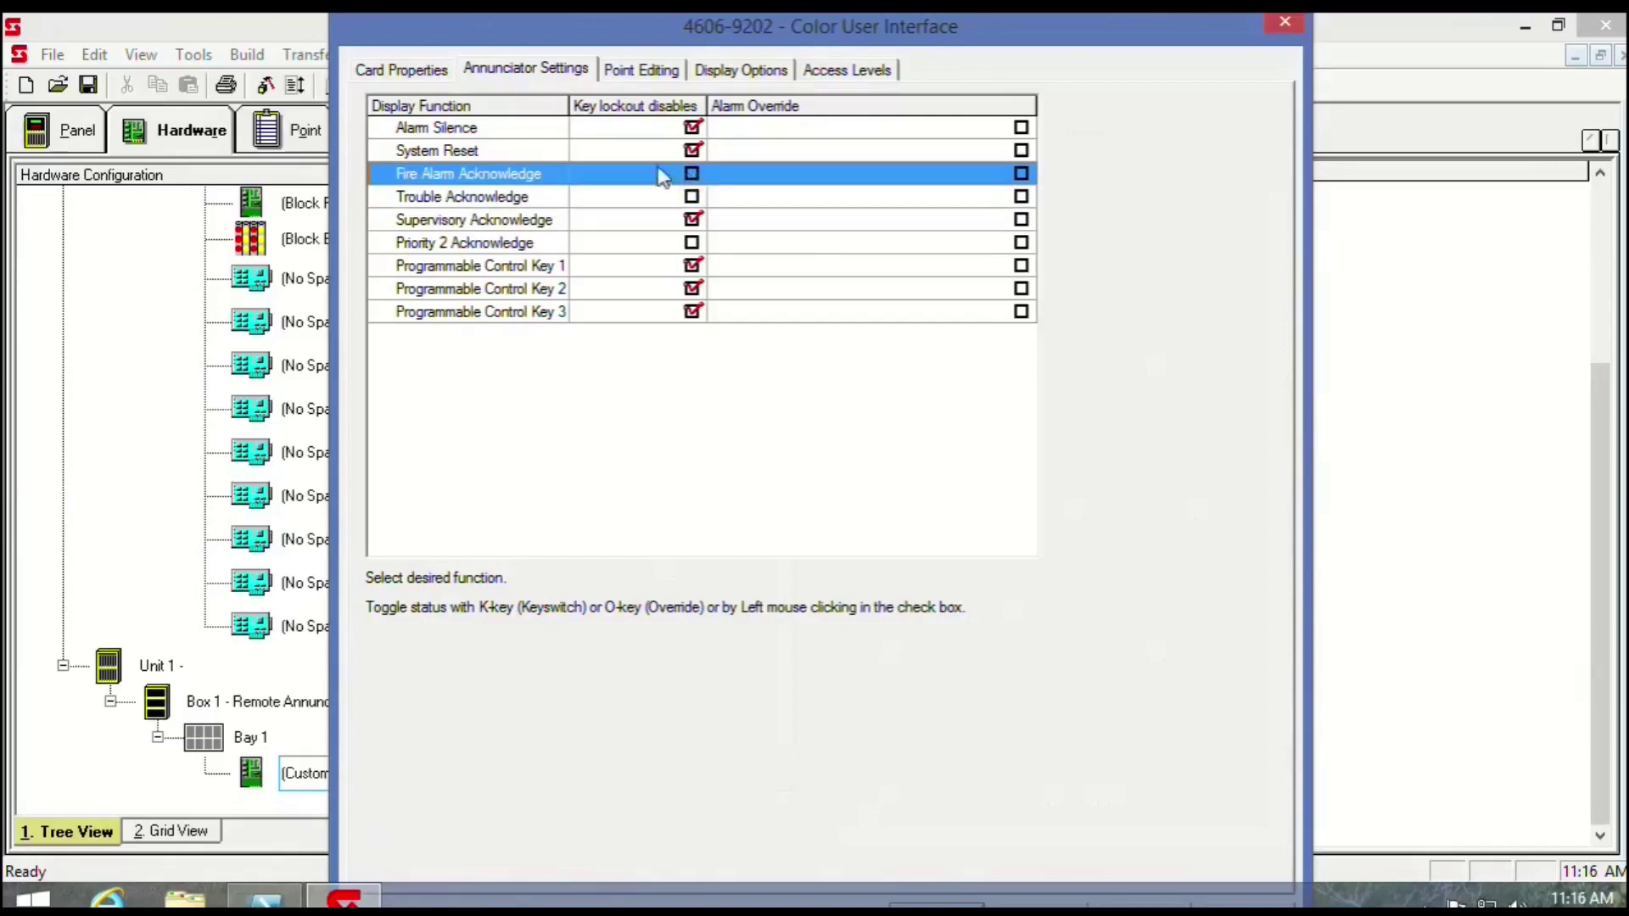
- Import the National Space Station FIRE ALARM System astronaut picture as the card's custom System is Normal image
{"action": "left_click", "coordinate": [638, 70]}
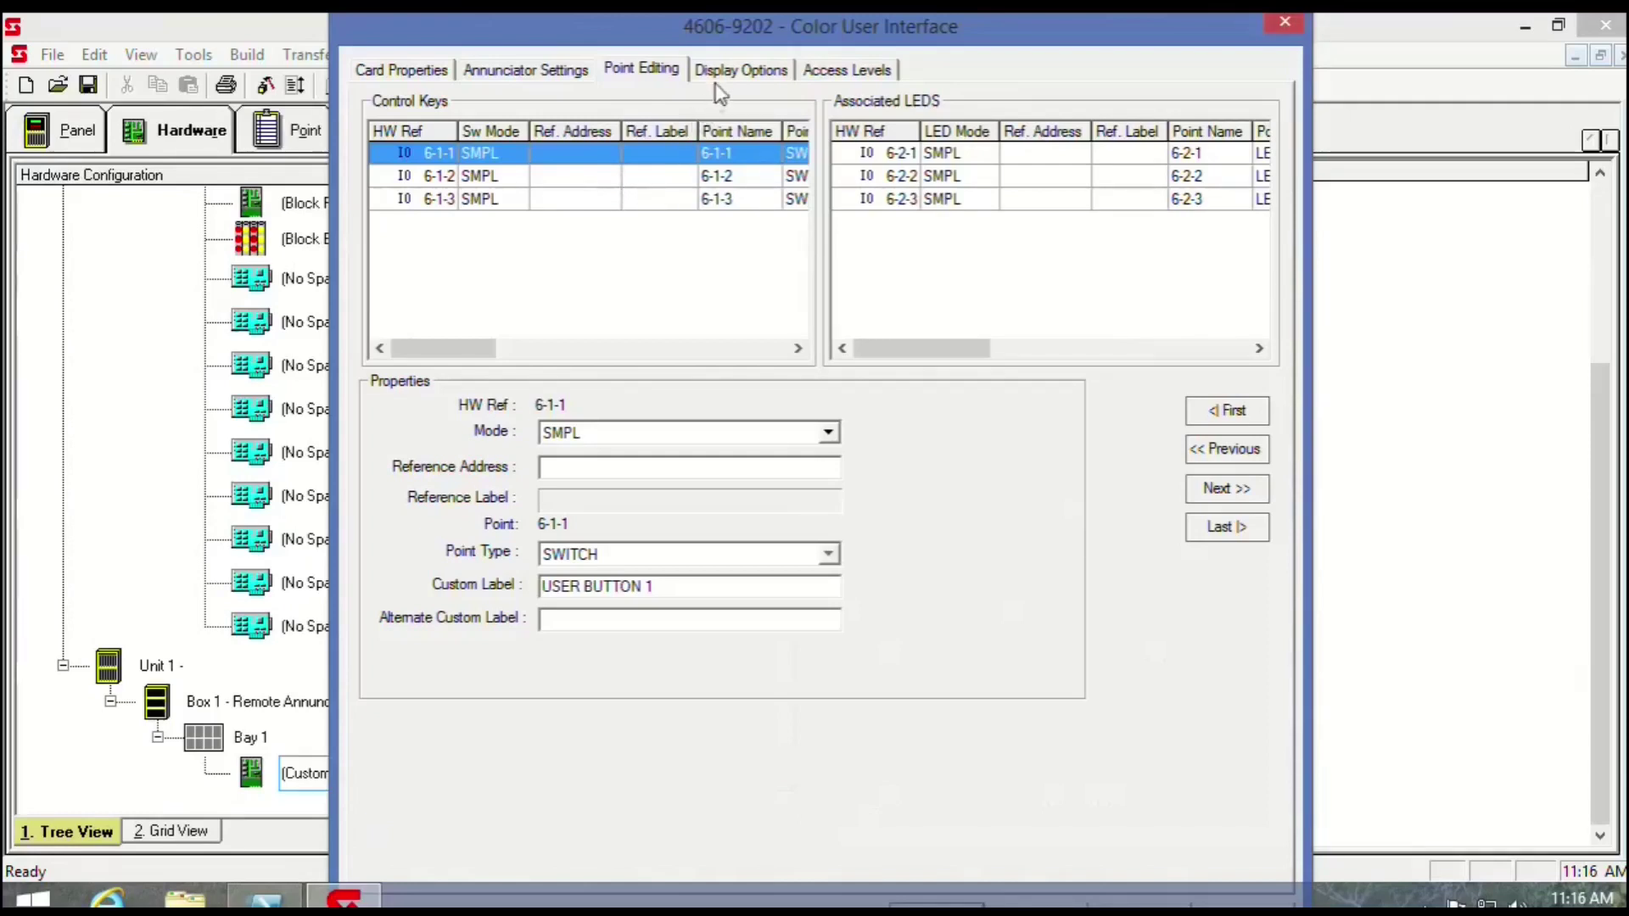
{"action": "left_click", "coordinate": [741, 70]}
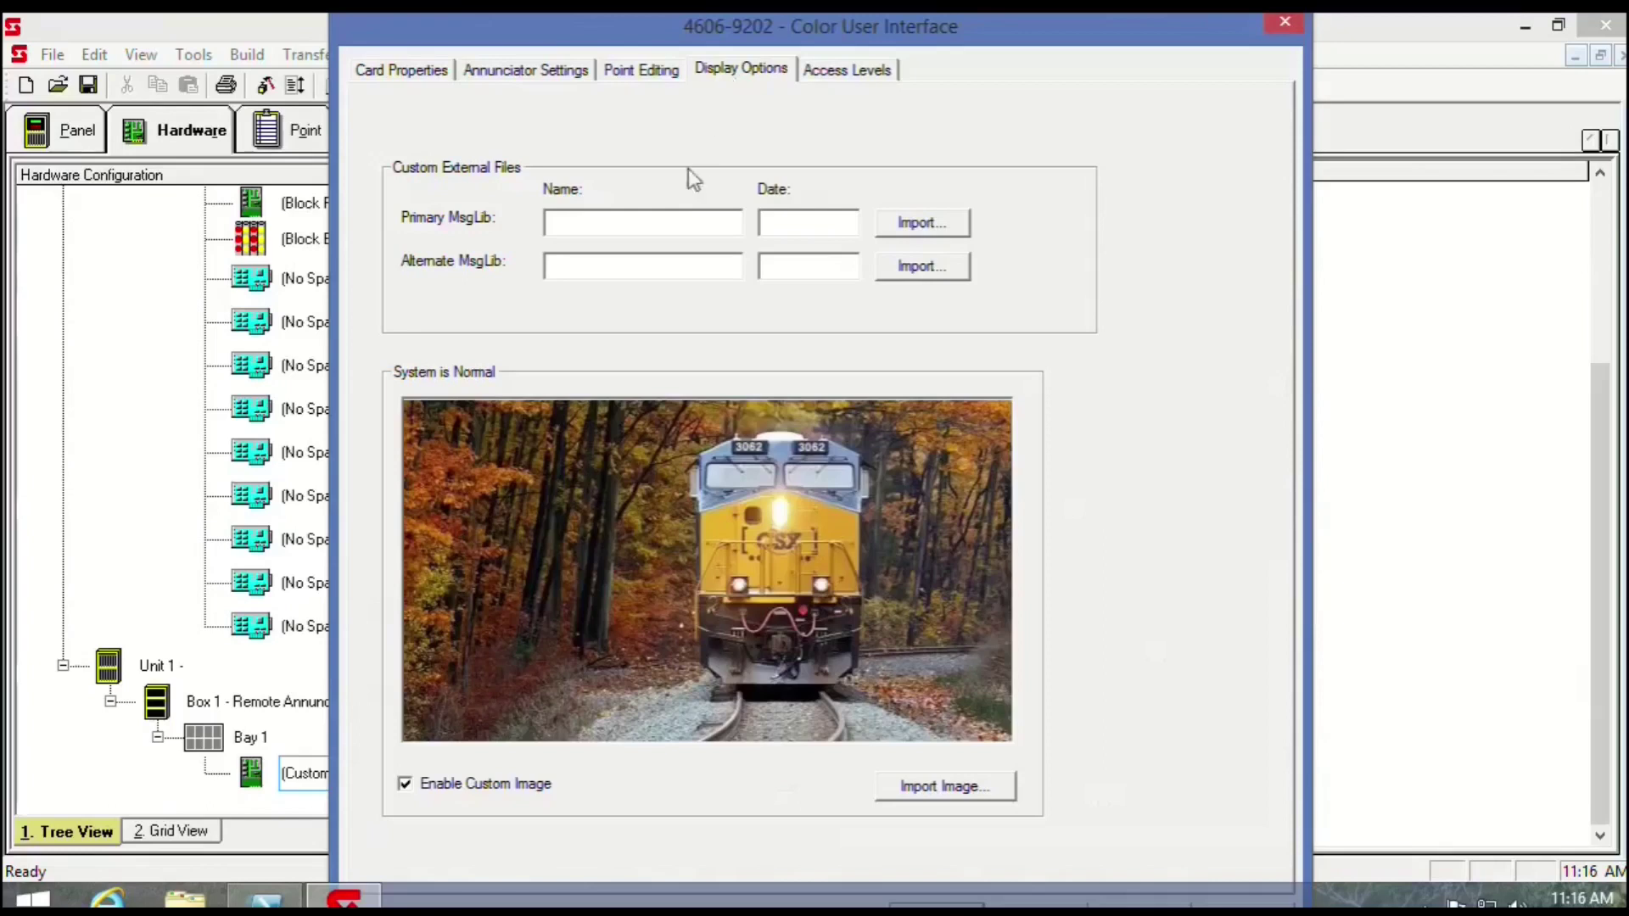
{"action": "left_click", "coordinate": [928, 798]}
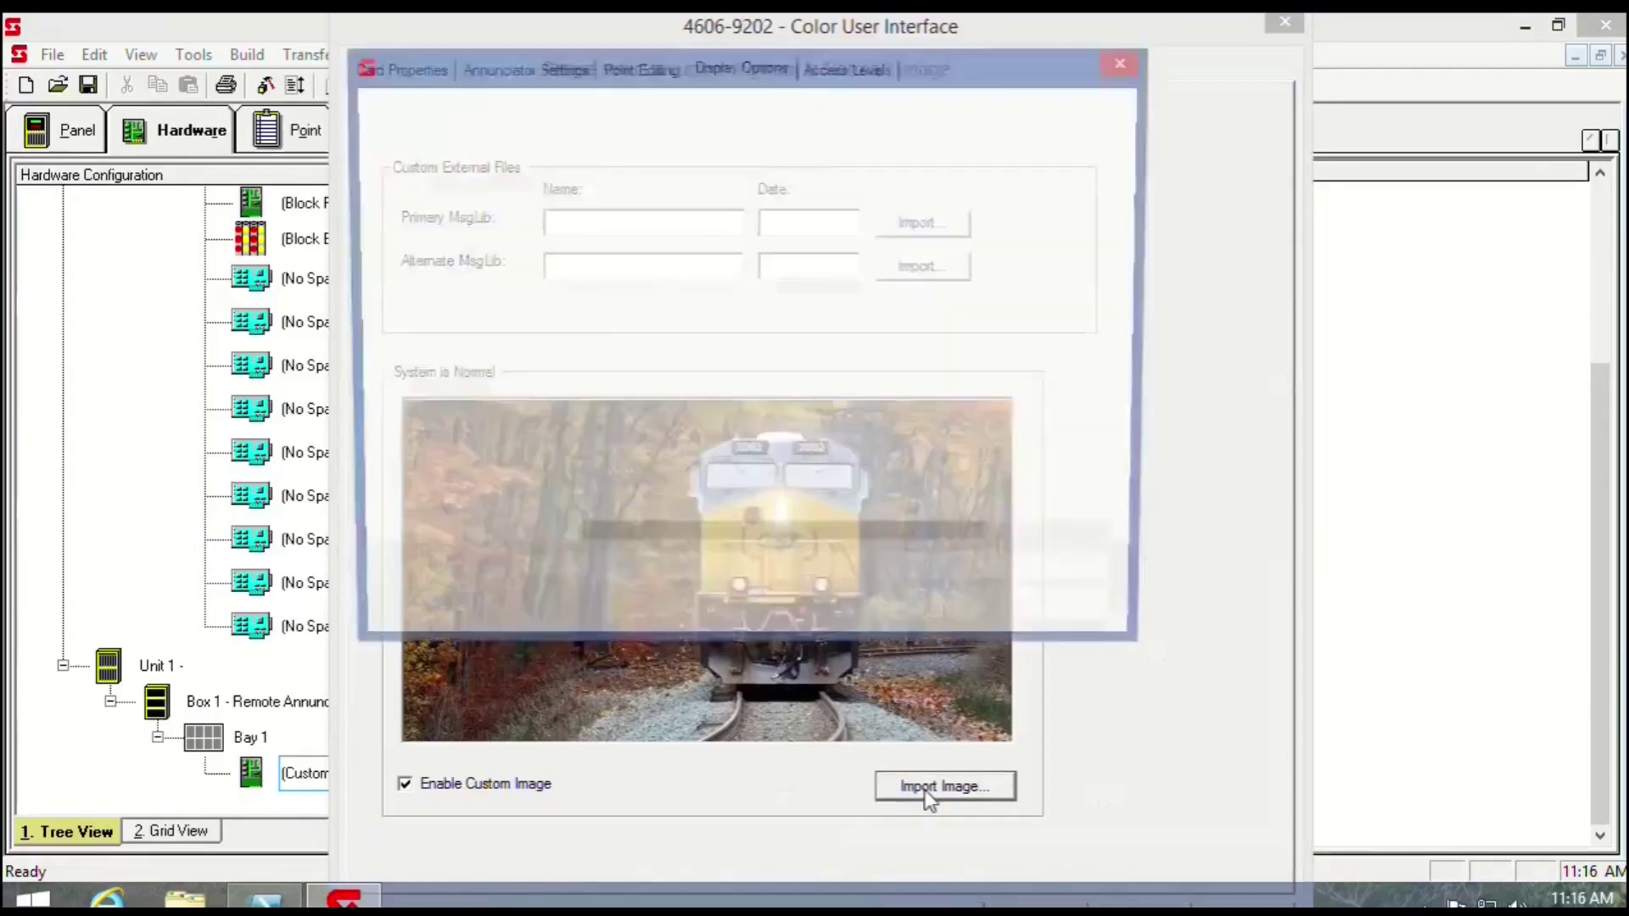
{"action": "double_click", "coordinate": [1069, 295]}
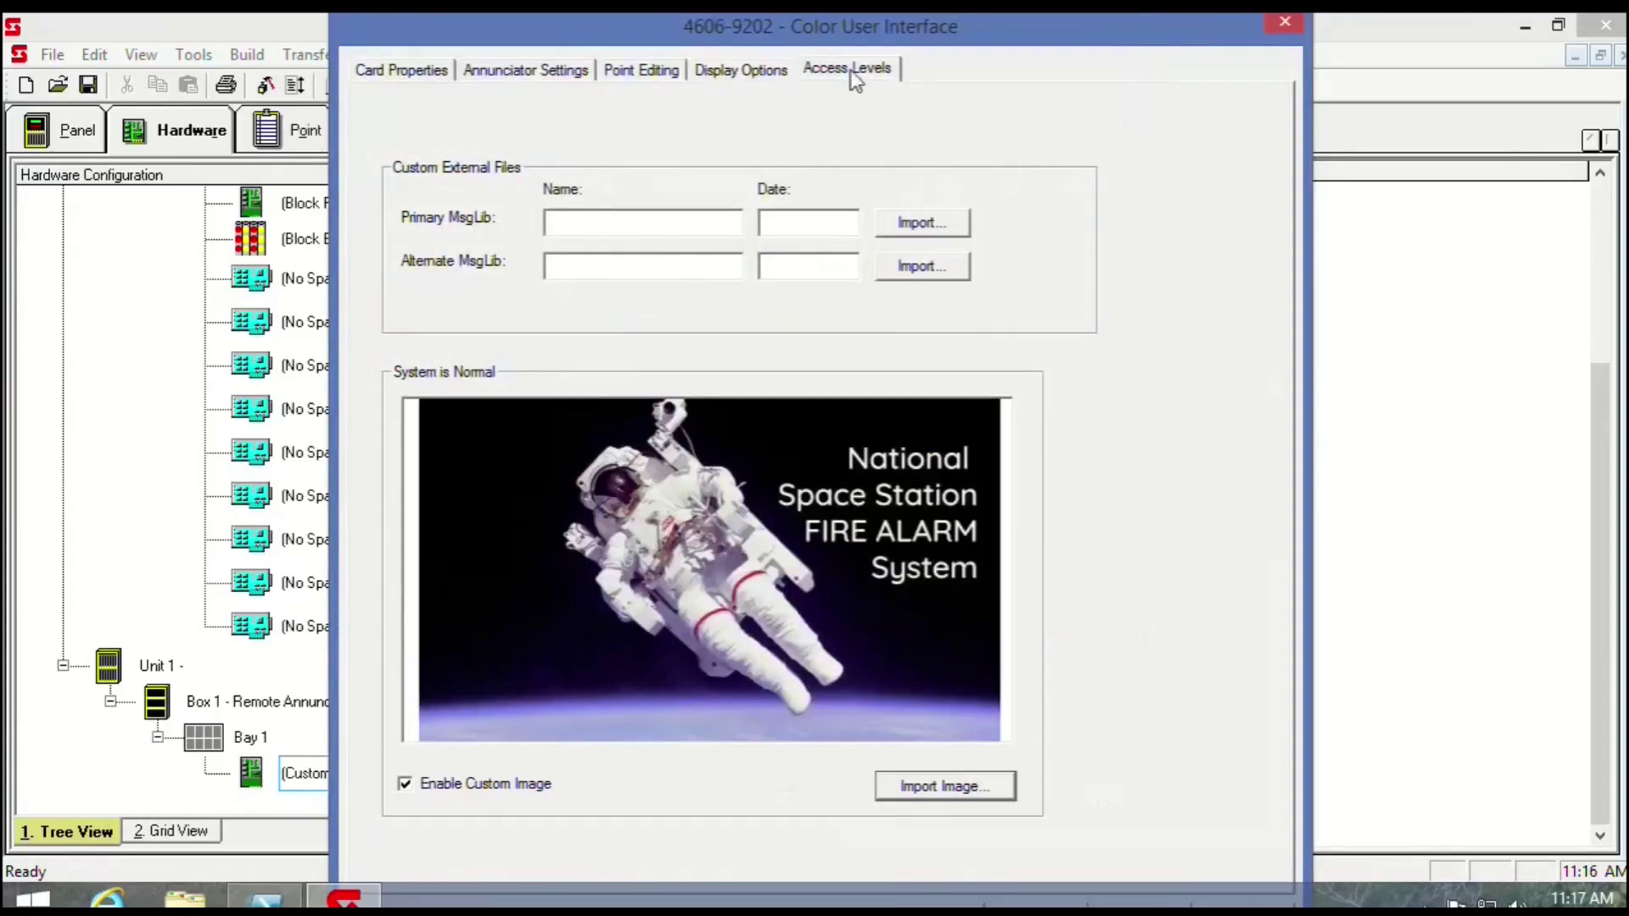
- Make the card use the Panel Tab access levels, then close its properties and mark the task completed
{"action": "left_click", "coordinate": [850, 71]}
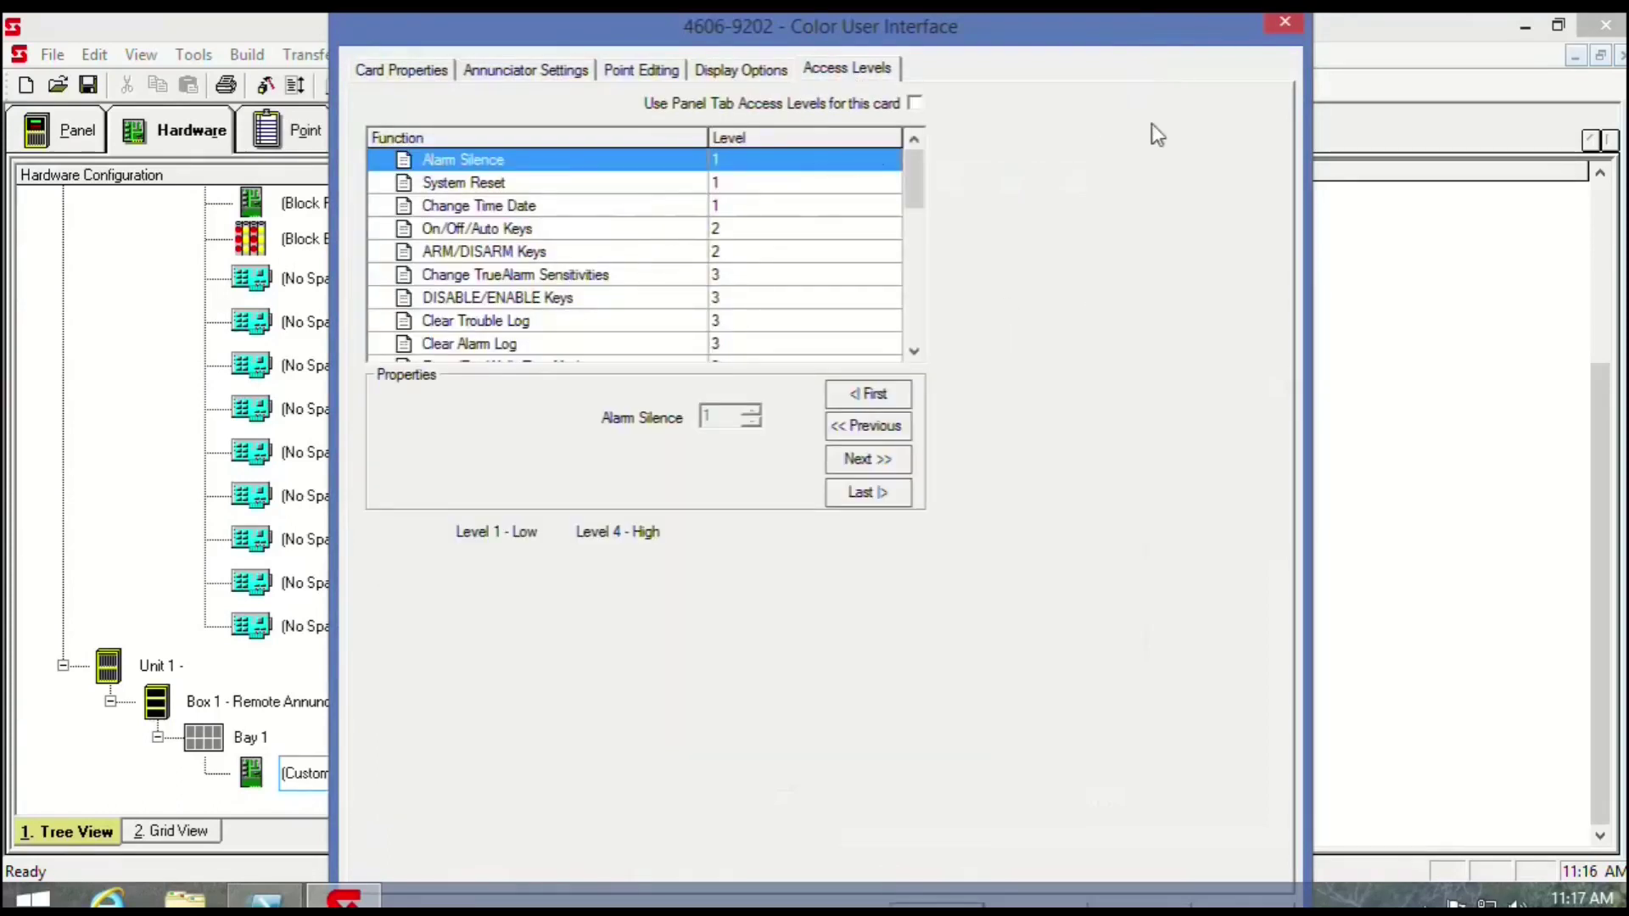
{"action": "left_click", "coordinate": [967, 902]}
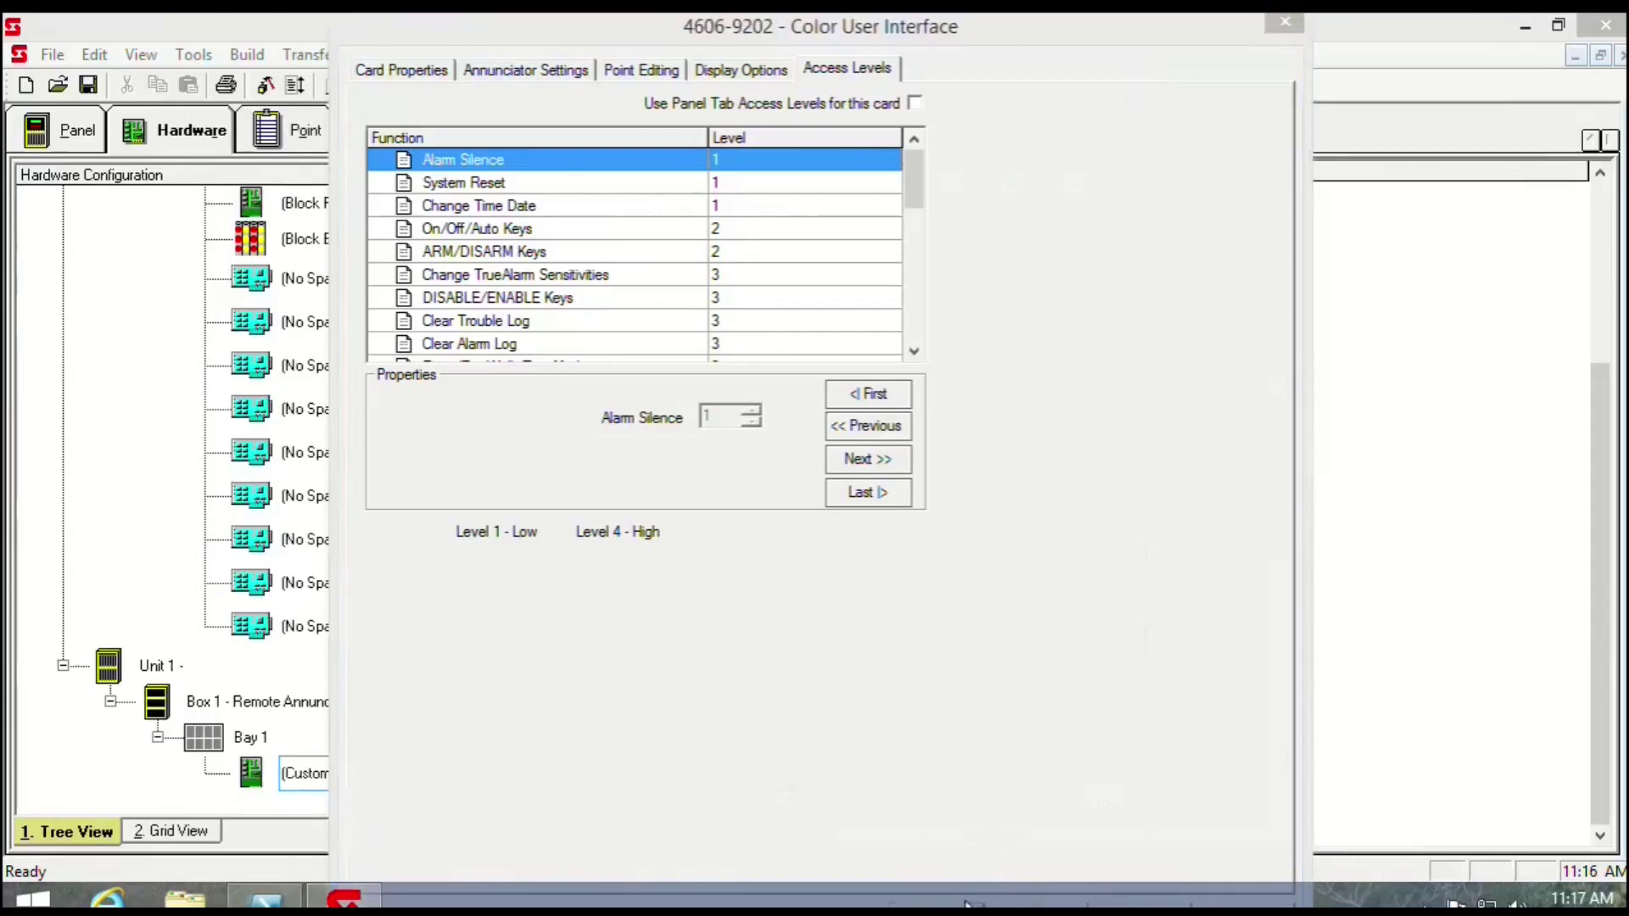
{"action": "left_click", "coordinate": [972, 780]}
{"action": "key", "text": "Tab"}
{"action": "key", "text": "Tab"}
{"action": "key", "text": "Tab"}
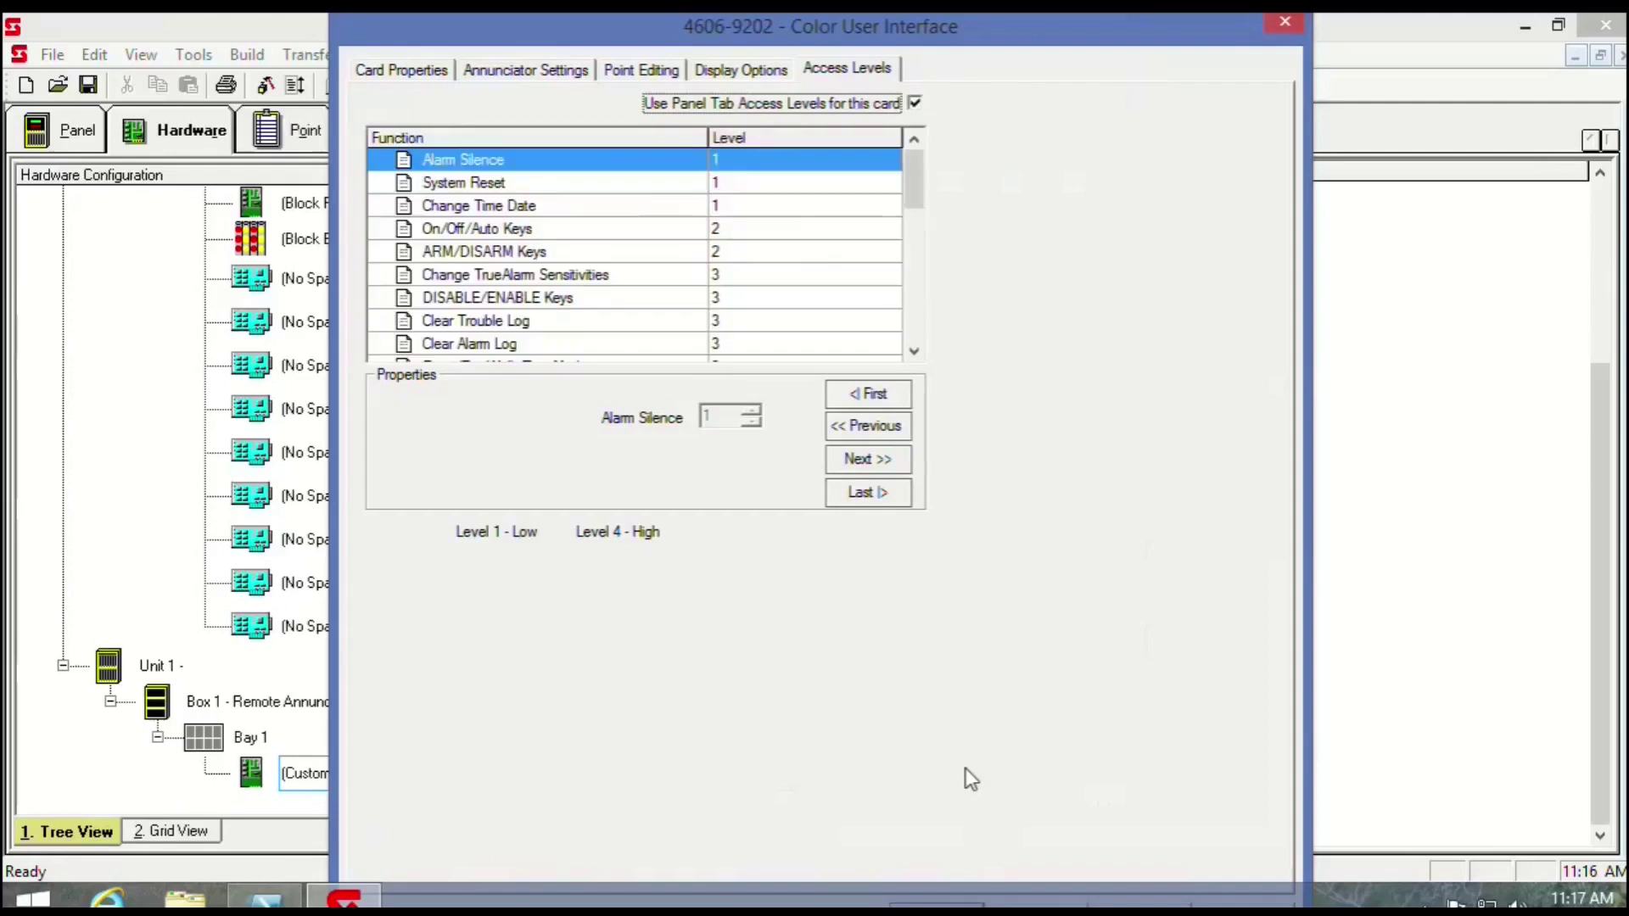
{"action": "key", "text": "Tab"}
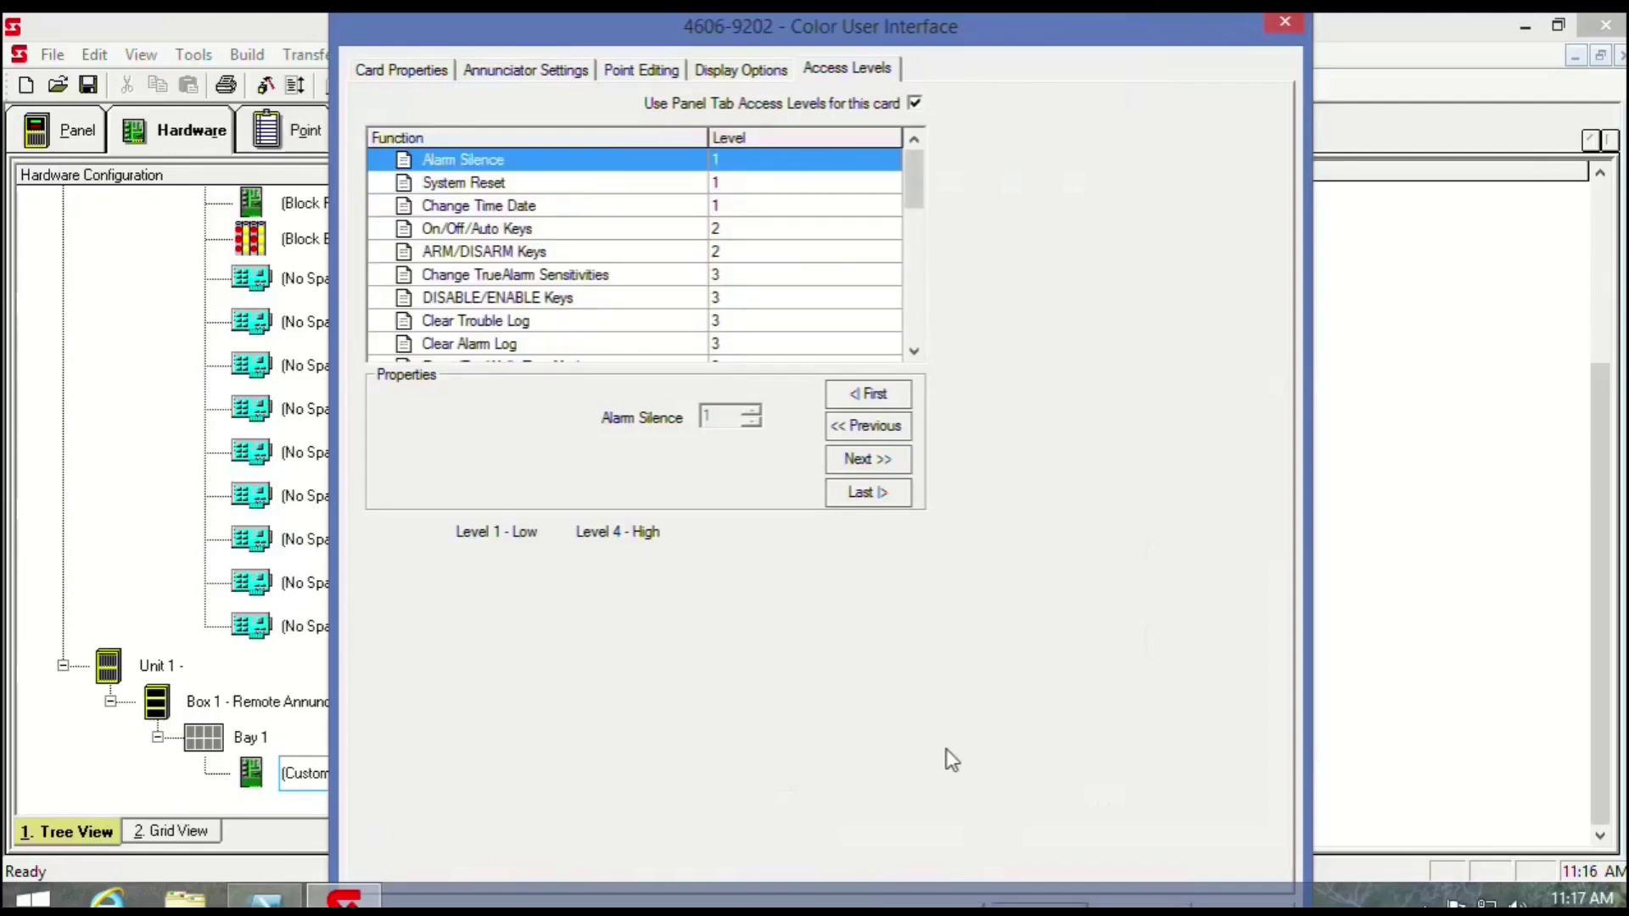
{"action": "key", "text": "Escape"}
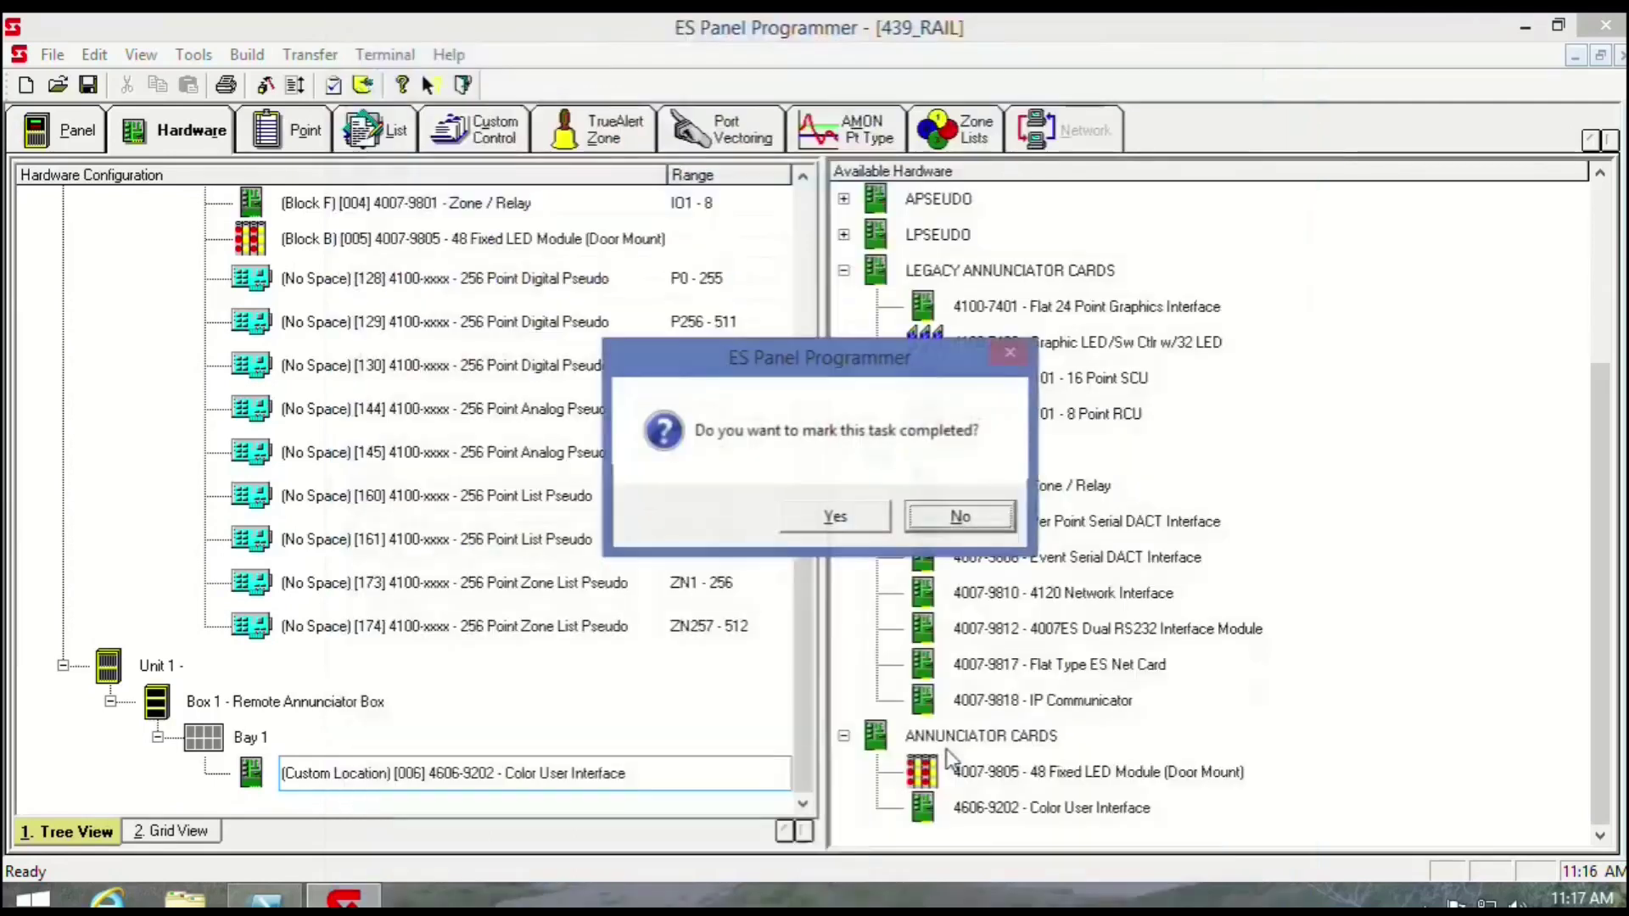
{"action": "left_click", "coordinate": [855, 520]}
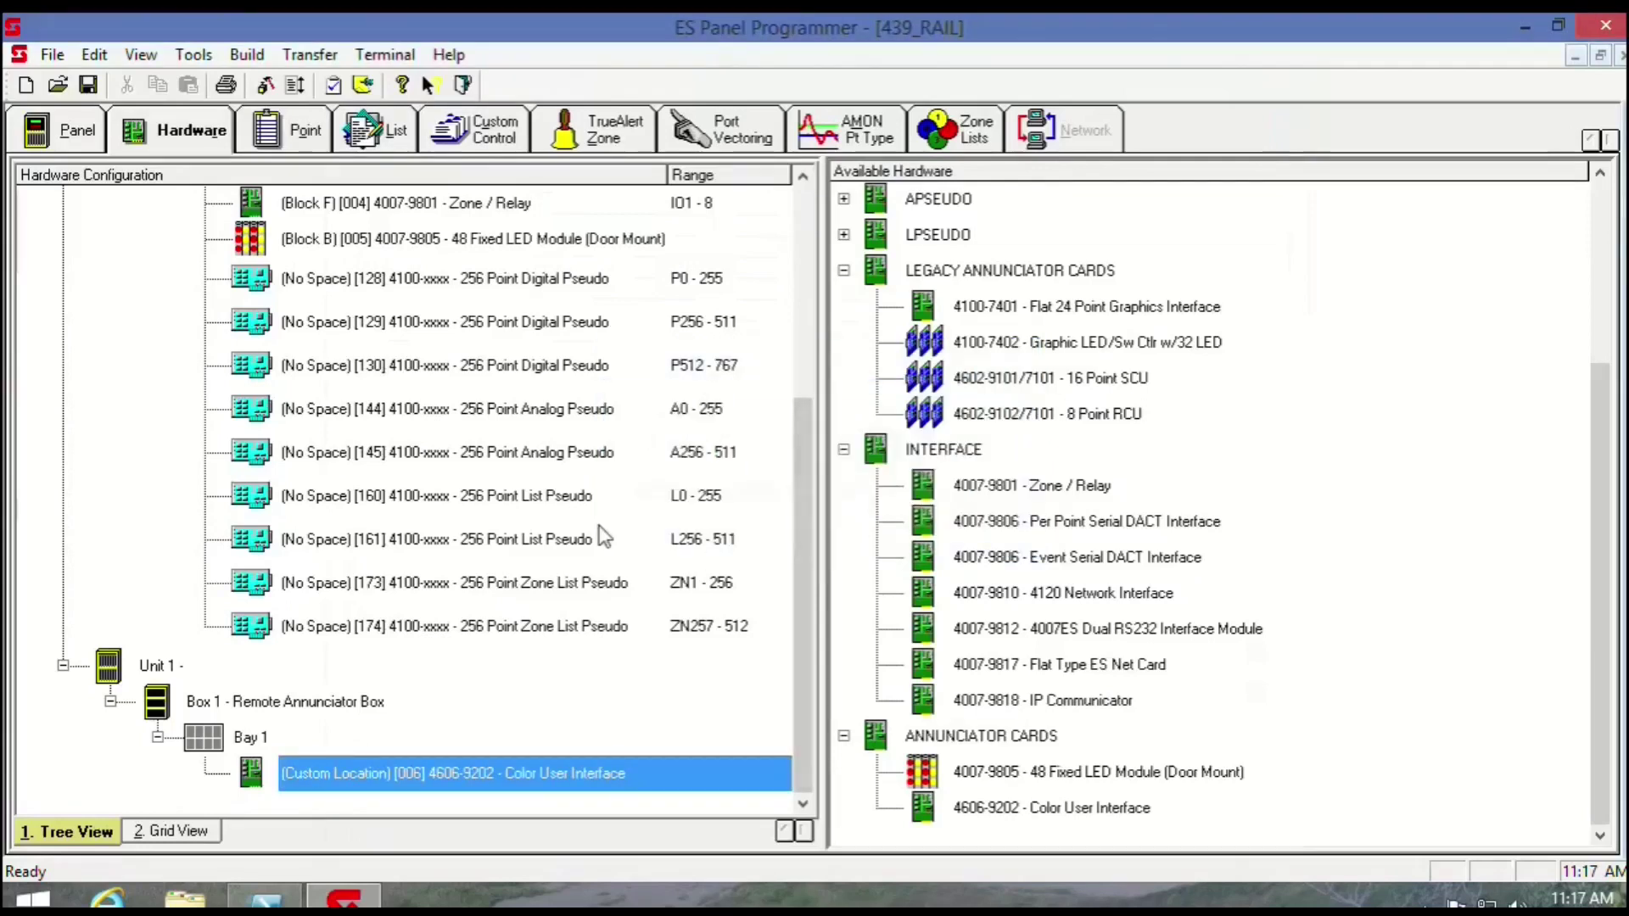
- Open the IDNET+ MULTILOOP card's points and set point M1-1-0 to device type PHOTO, keeping the SMOKE point type
{"action": "double_click", "coordinate": [420, 455]}
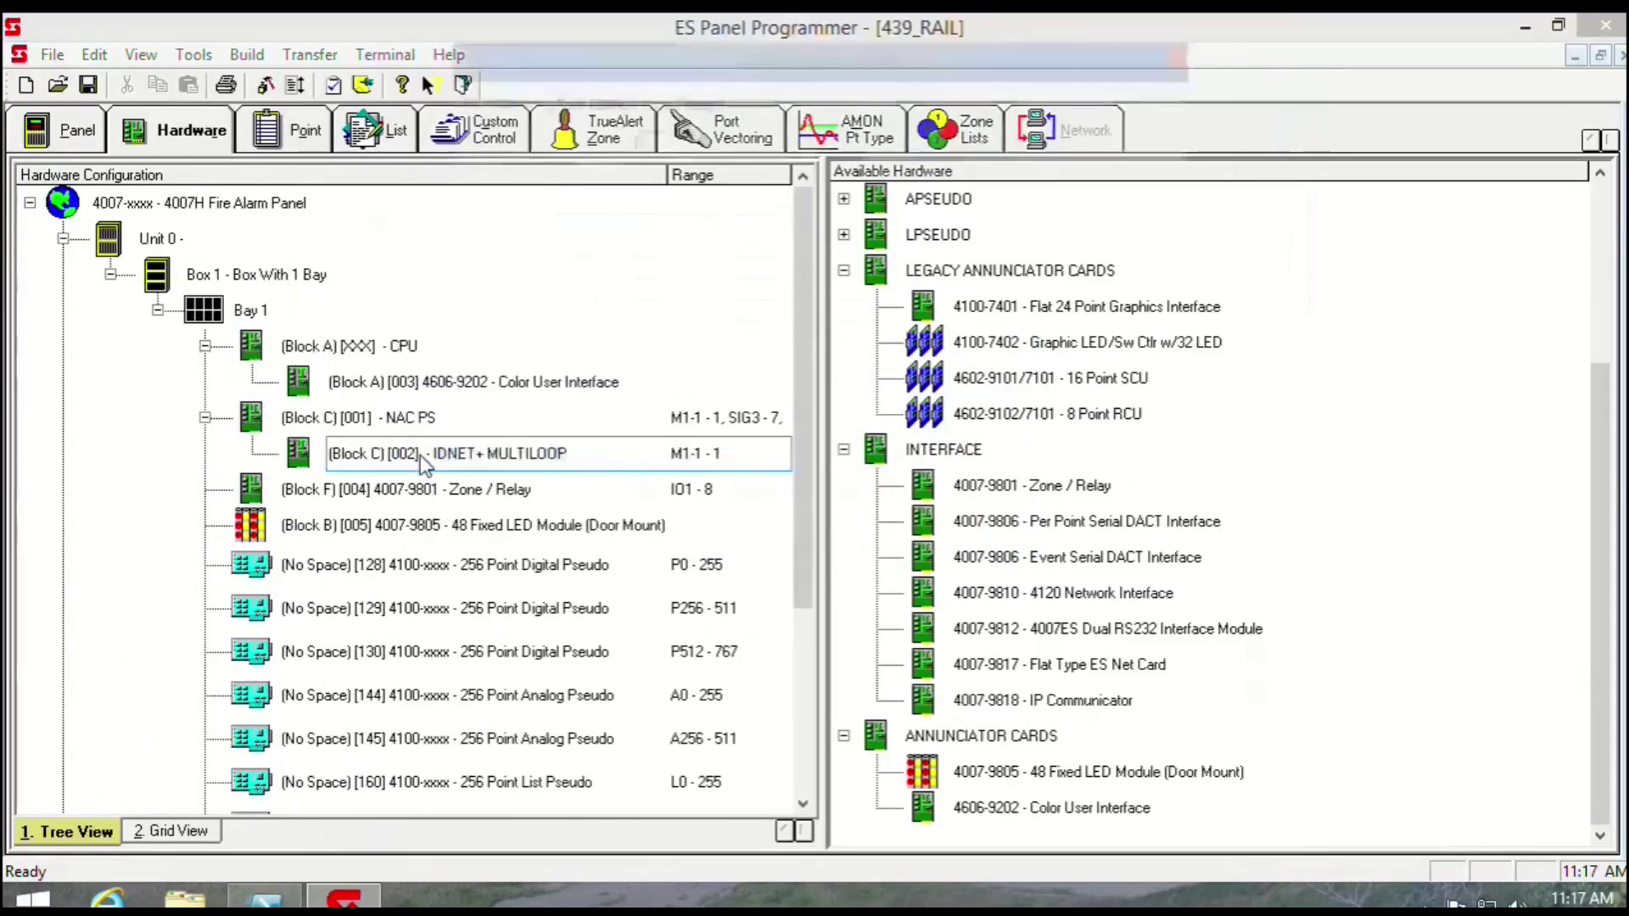
{"action": "left_click", "coordinate": [584, 100]}
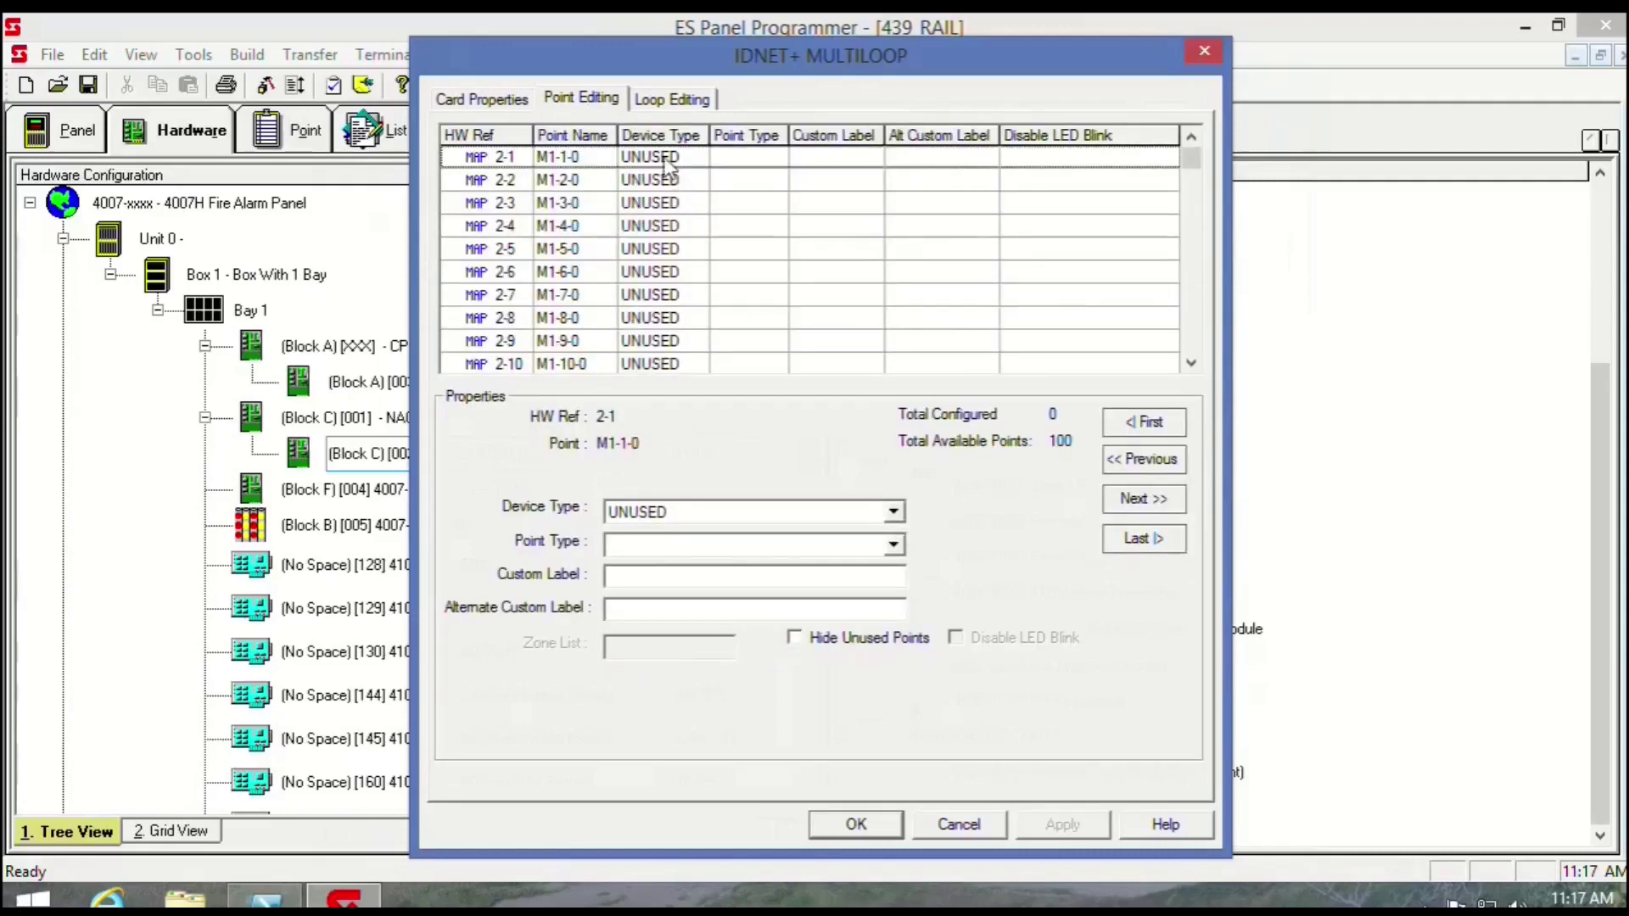
{"action": "left_click", "coordinate": [667, 158]}
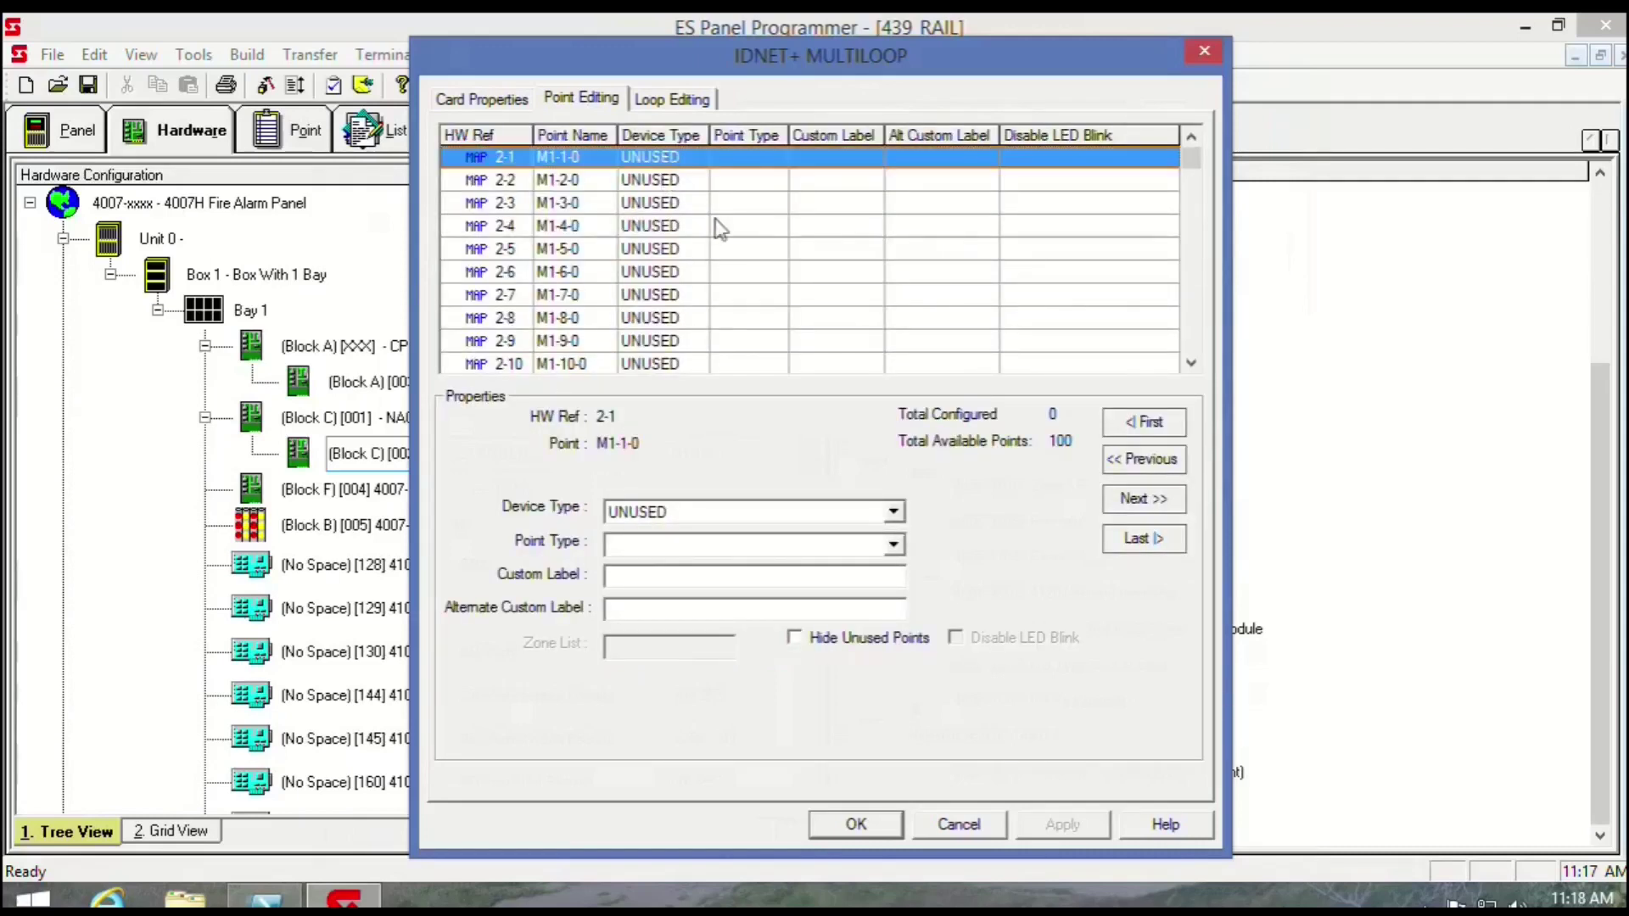
{"action": "left_click", "coordinate": [894, 512]}
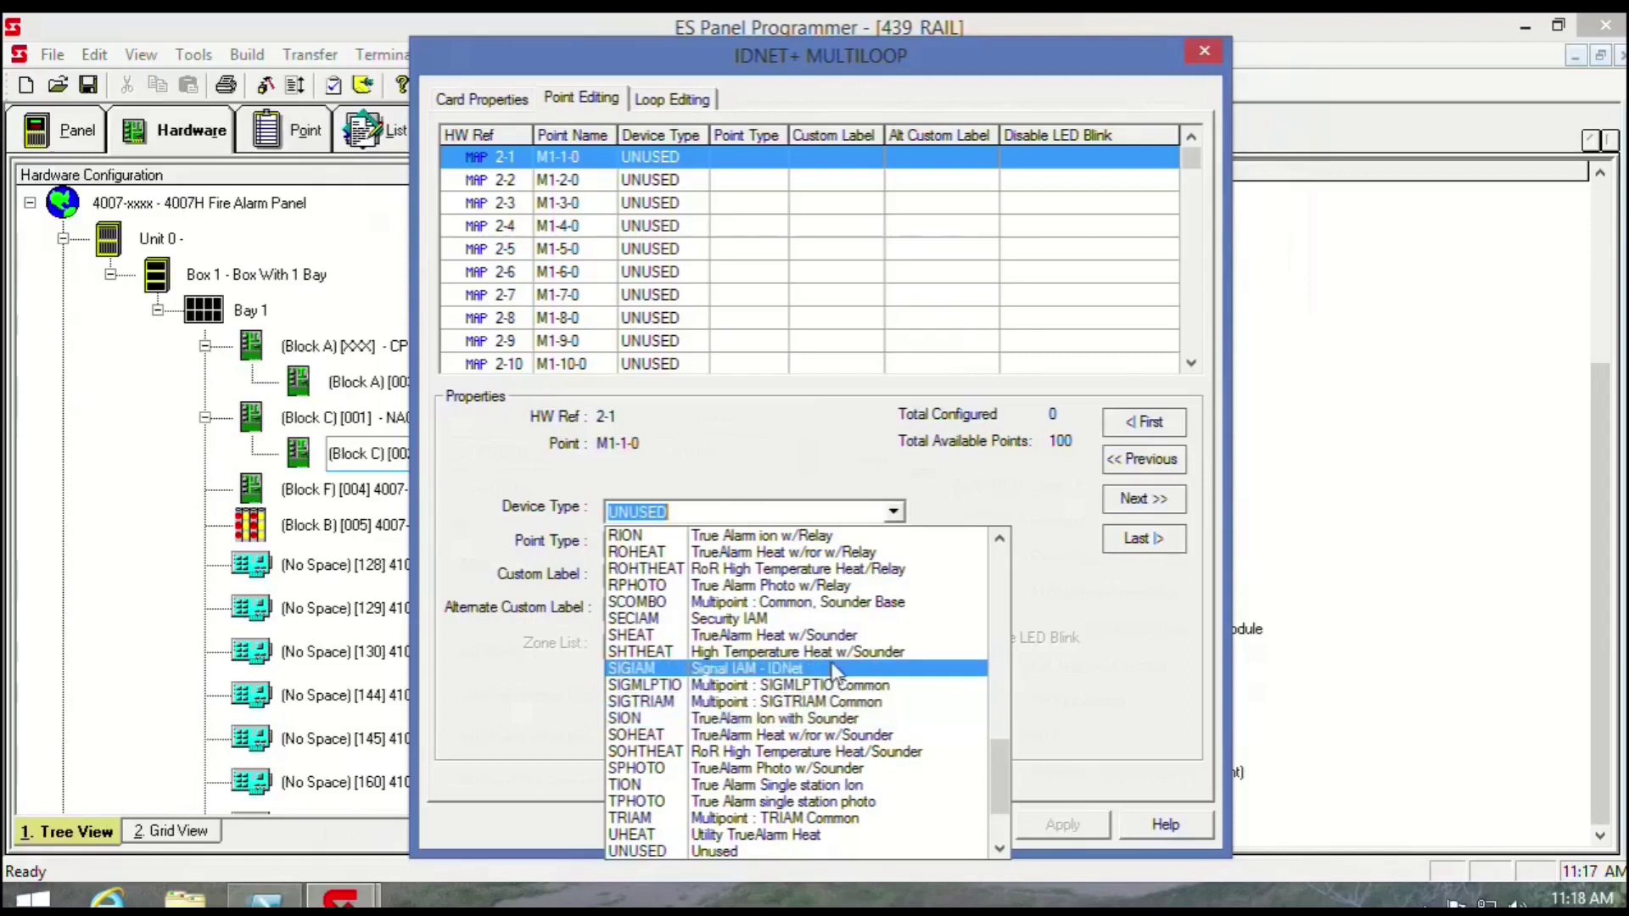
{"action": "scroll", "coordinate": [835, 673], "scroll_direction": "up", "scroll_amount": 15}
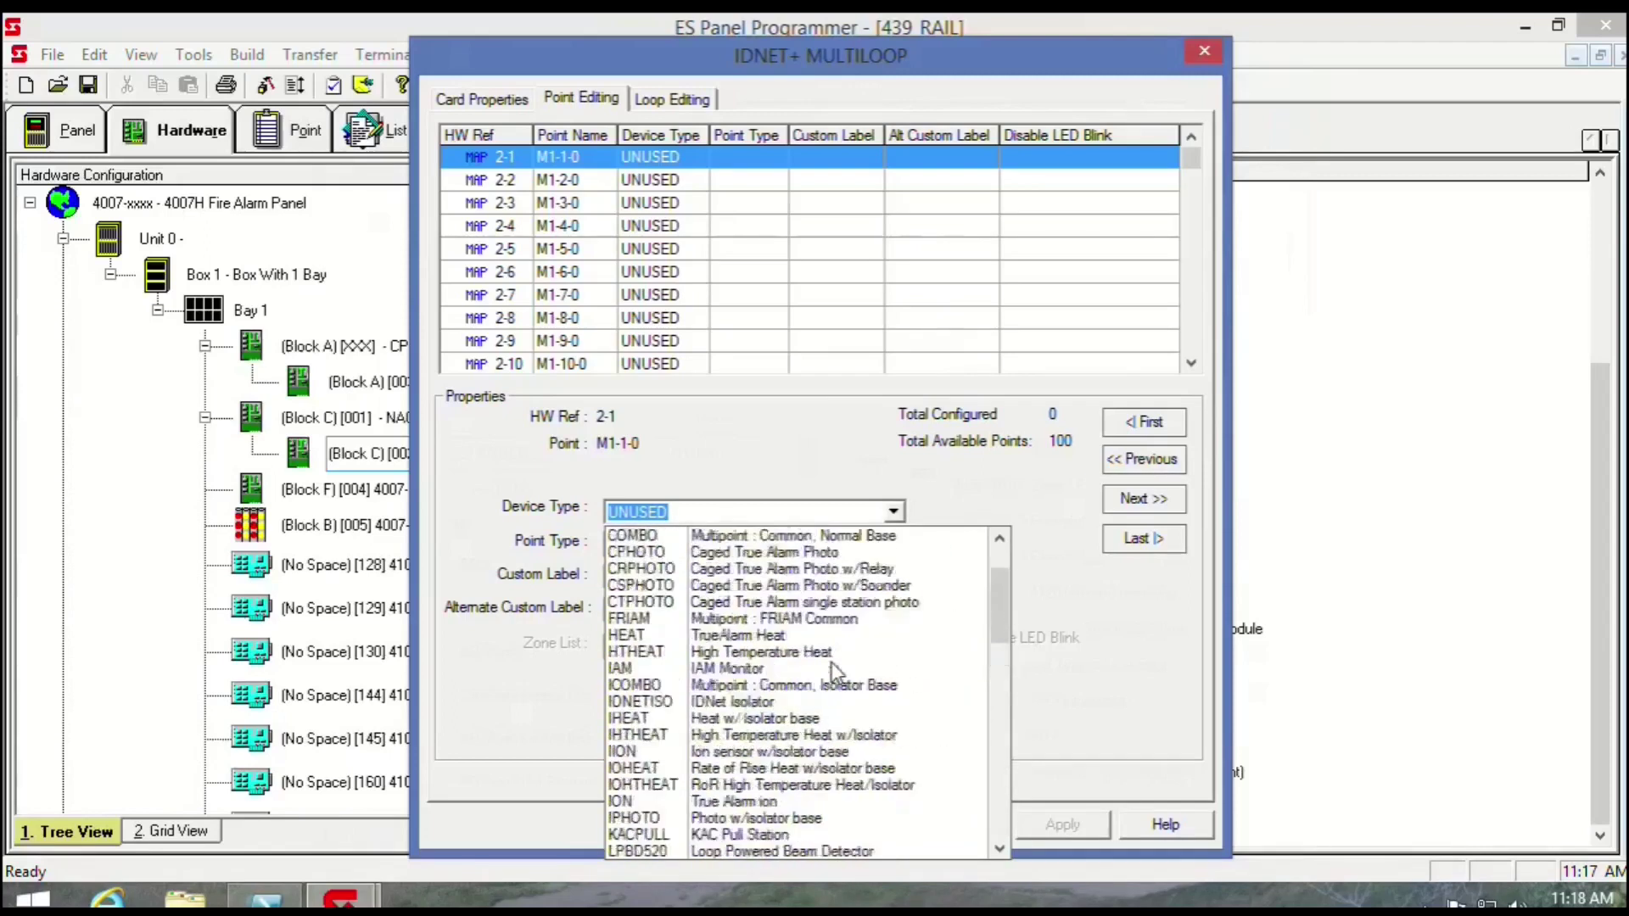
{"action": "scroll", "coordinate": [836, 675], "scroll_direction": "down", "scroll_amount": 2}
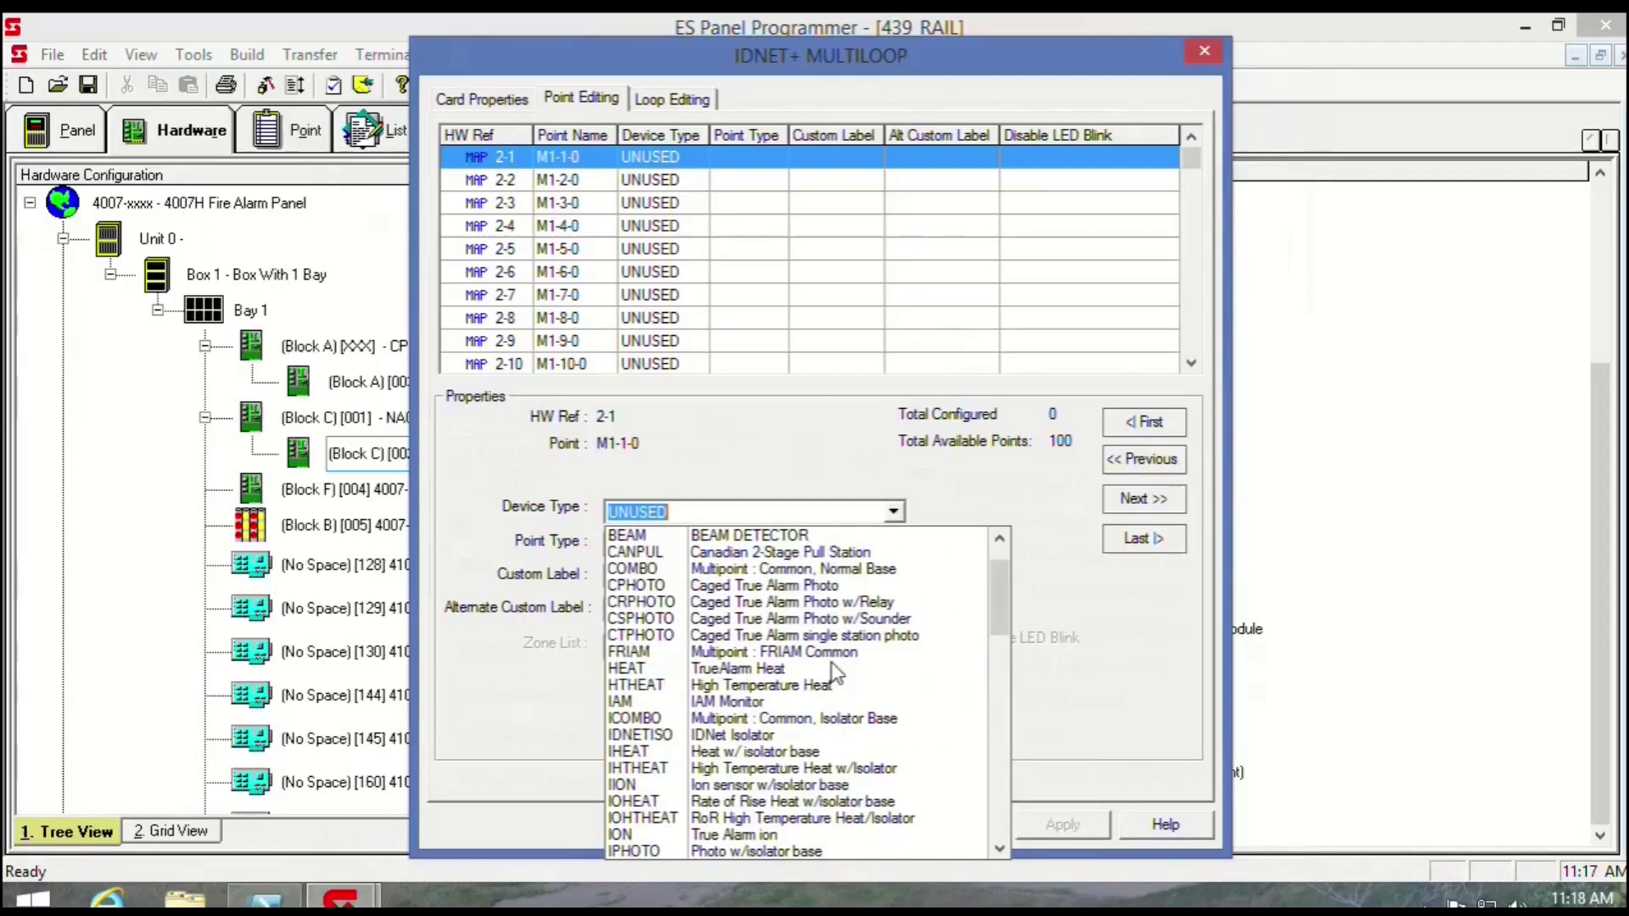
{"action": "scroll", "coordinate": [836, 675], "scroll_direction": "down", "scroll_amount": 2}
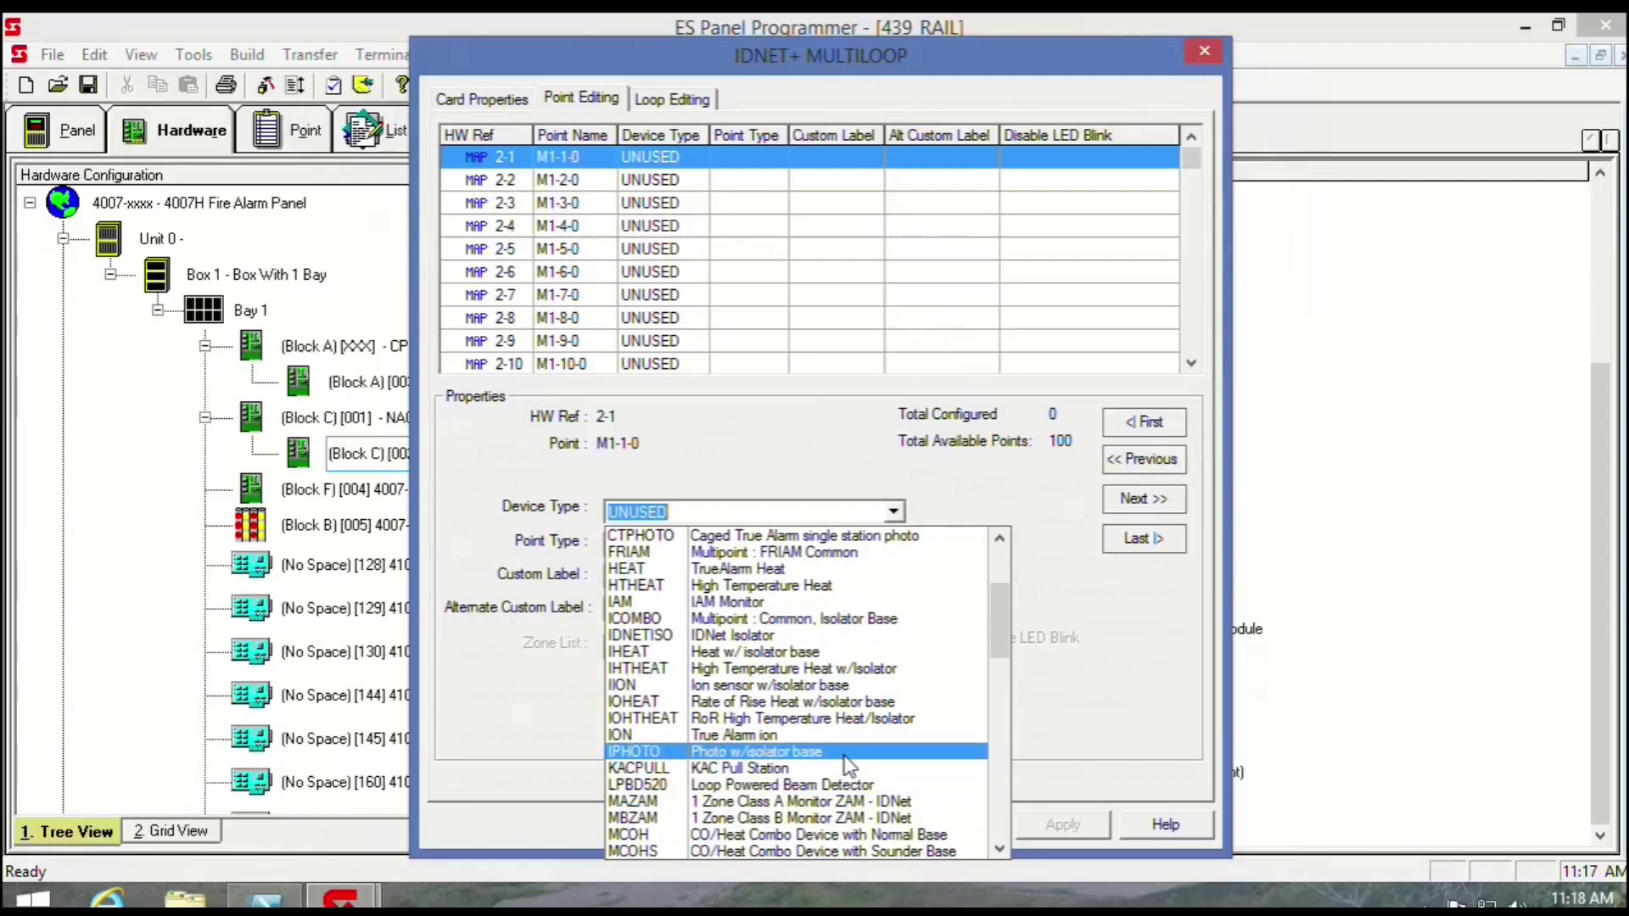
{"action": "scroll", "coordinate": [846, 766], "scroll_direction": "down", "scroll_amount": 7}
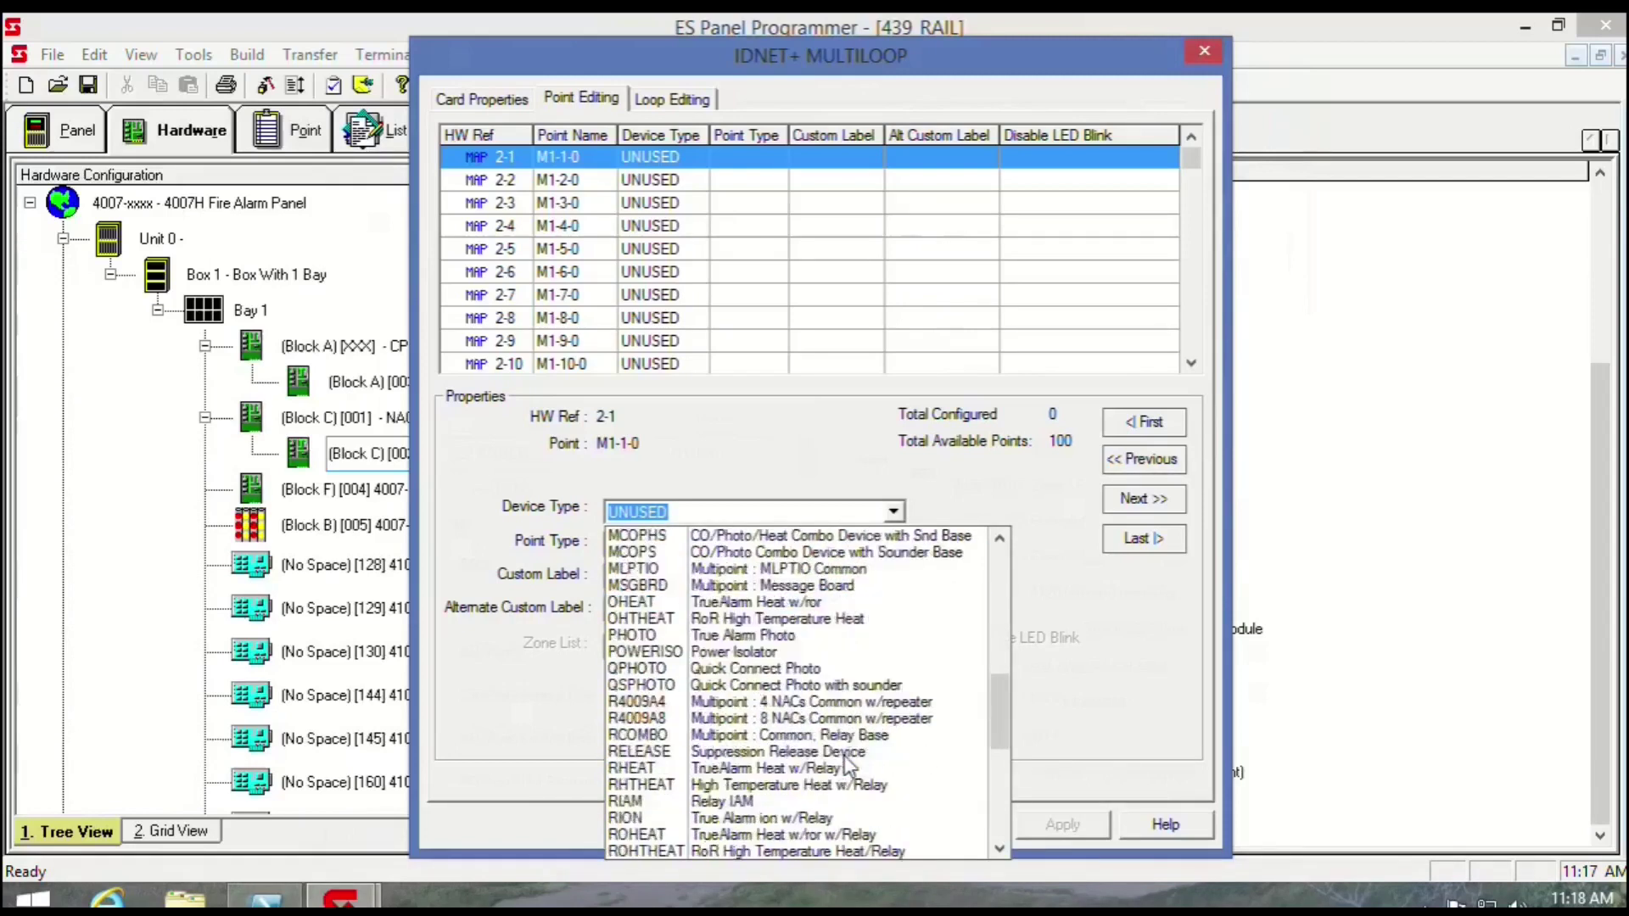
{"action": "left_click", "coordinate": [747, 643]}
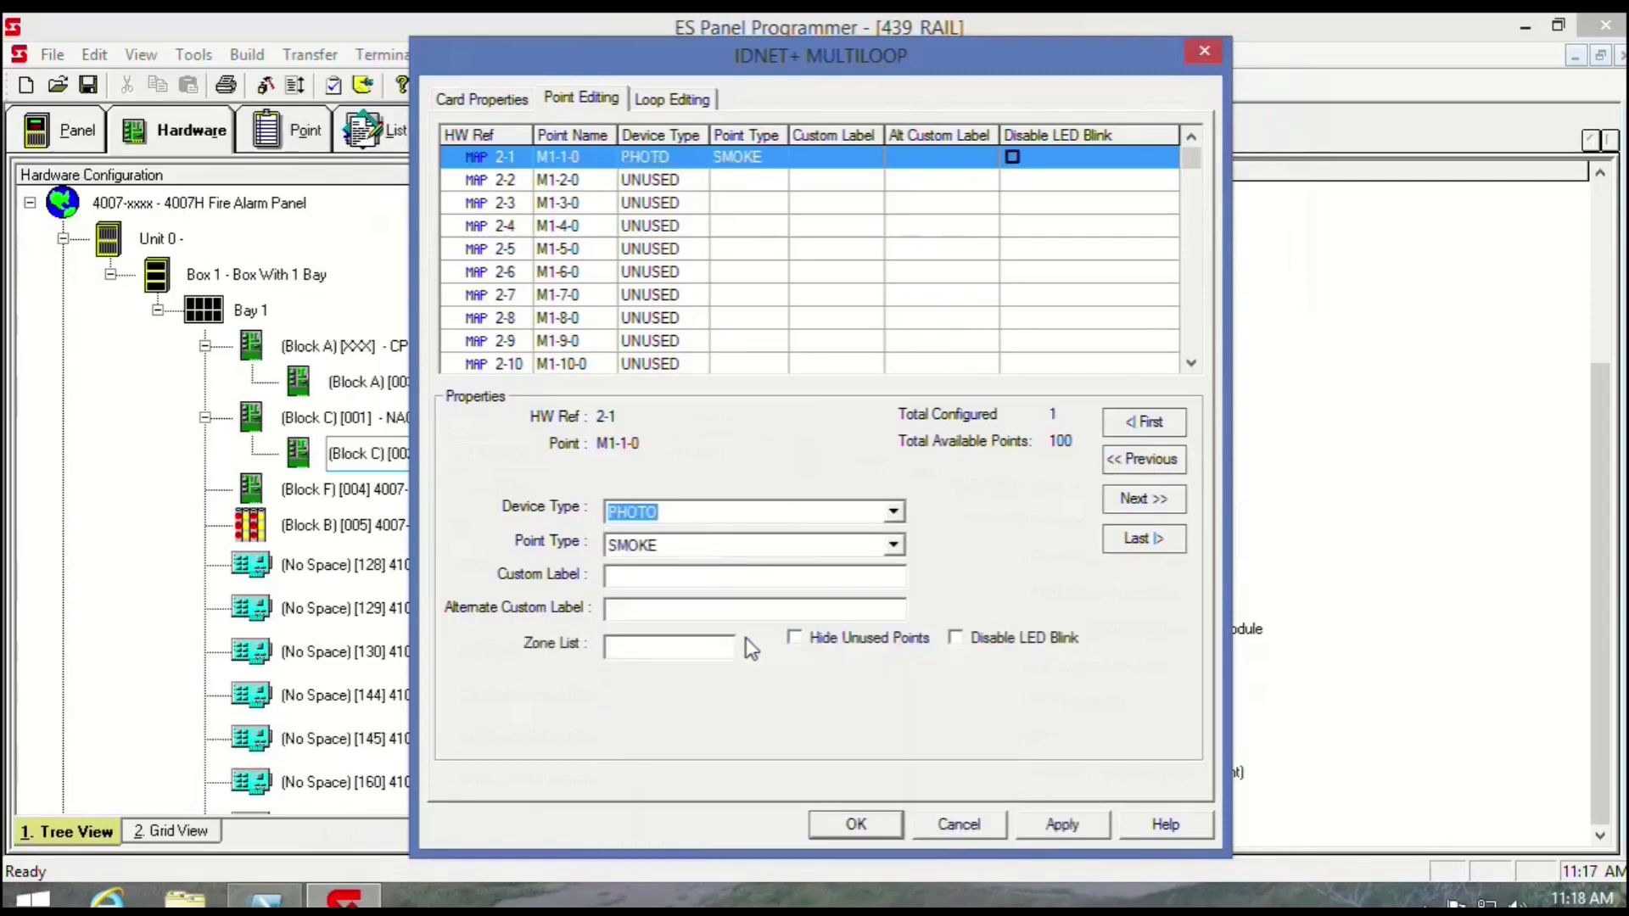
{"action": "left_click", "coordinate": [894, 546]}
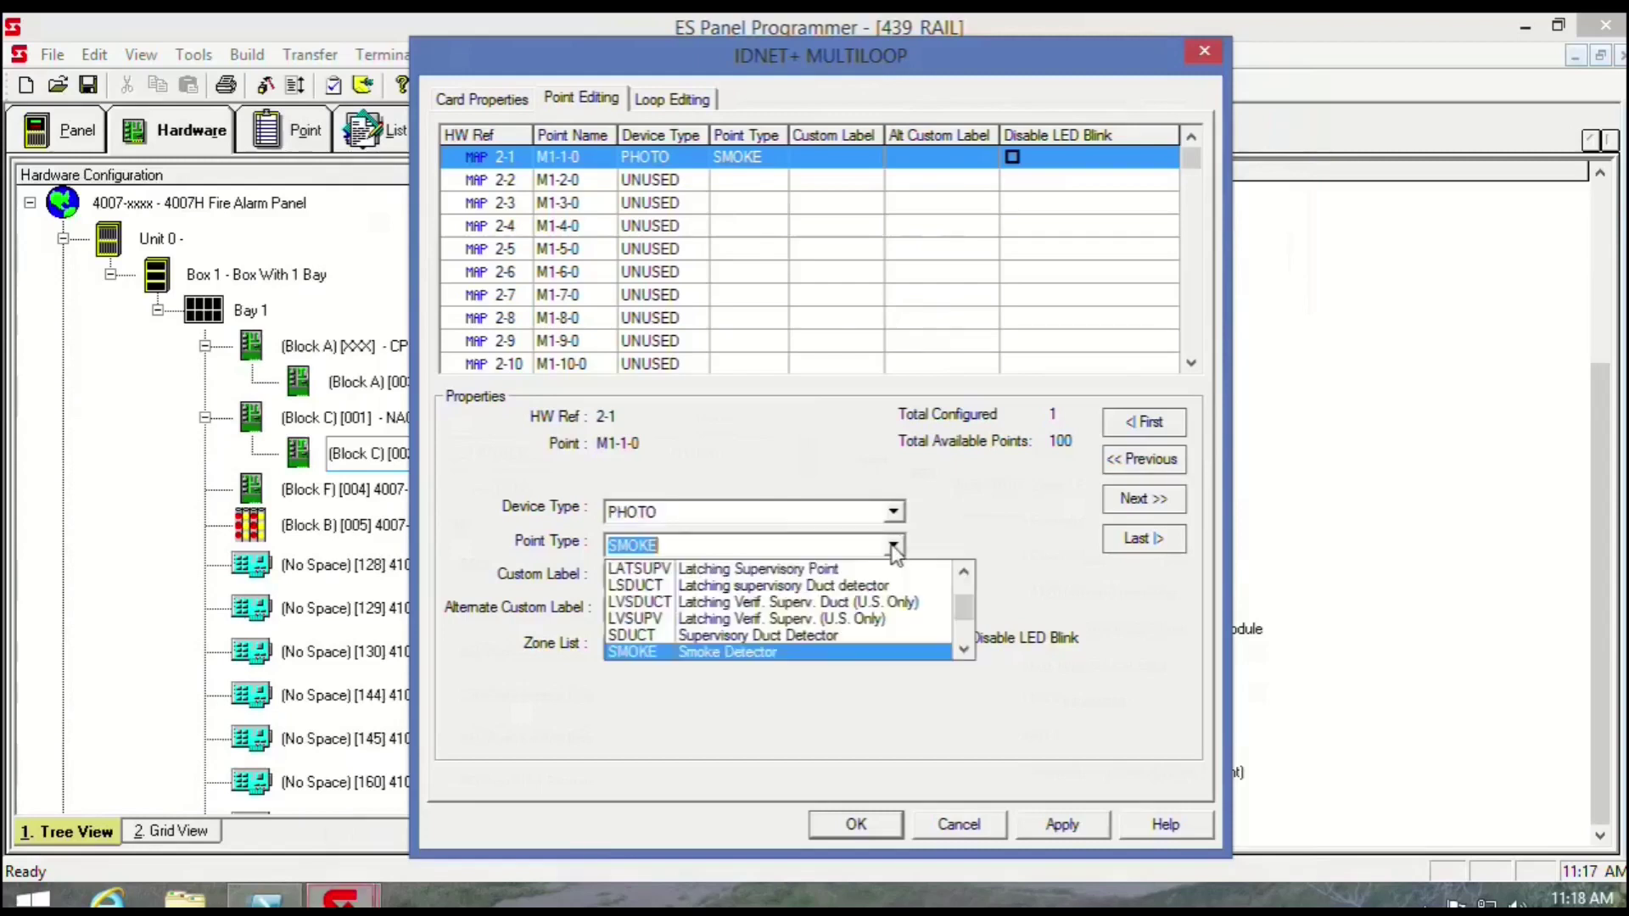
{"action": "left_click", "coordinate": [894, 545]}
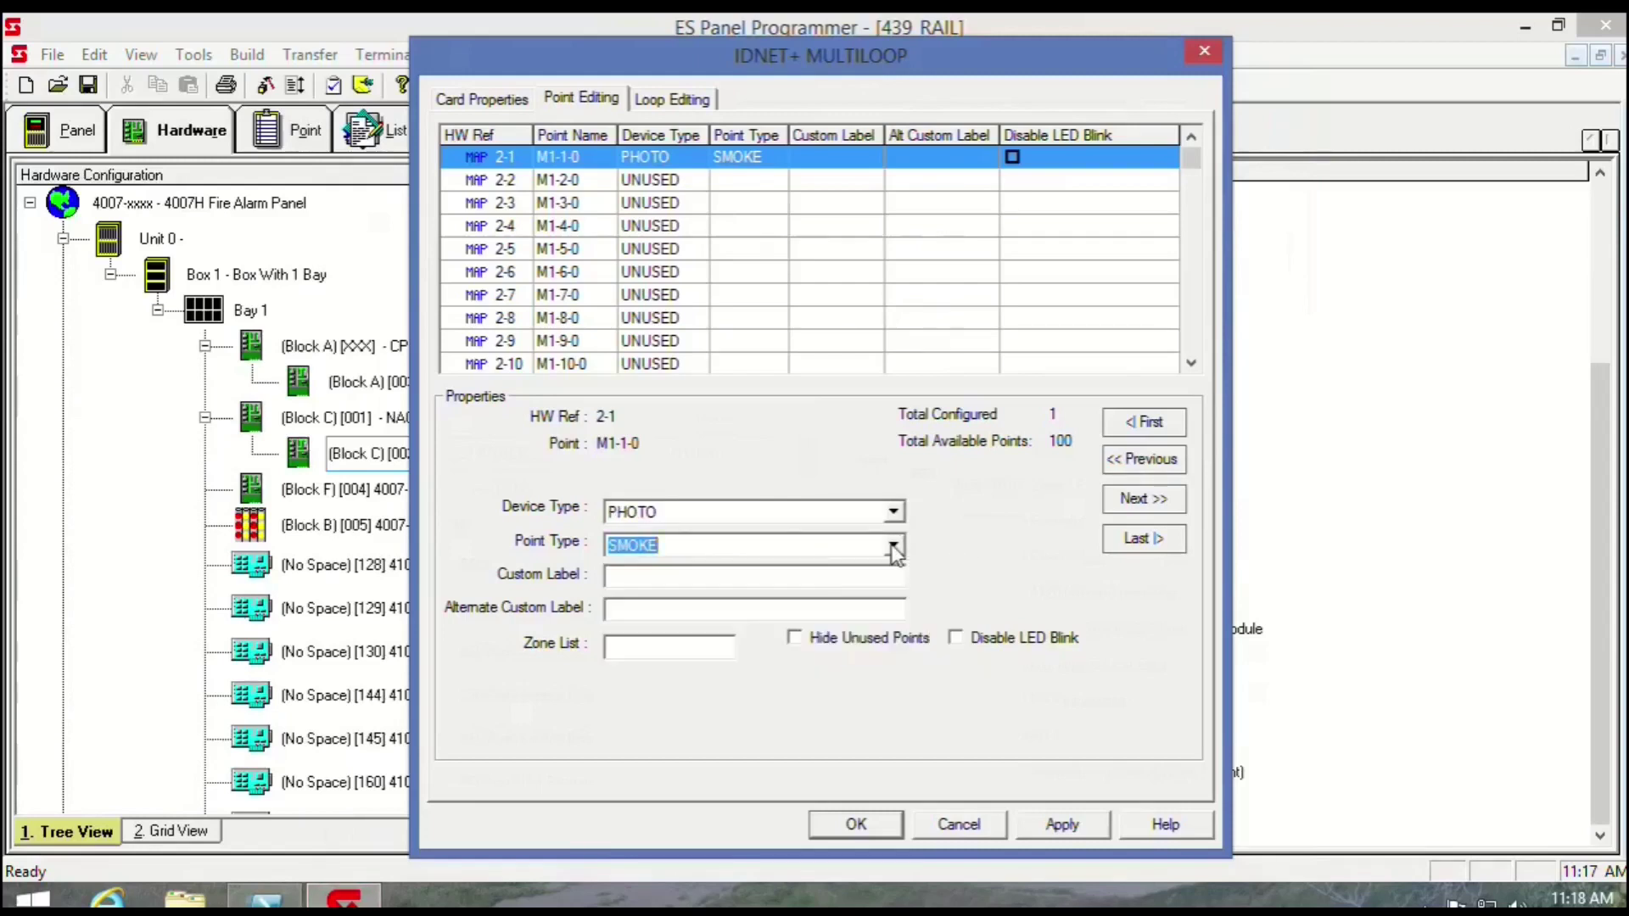
- Enter the custom label "MAIN ELECTRICAL ROOM" for point M1-1-0 and apply the change
{"action": "left_click", "coordinate": [805, 577]}
{"action": "type", "text": "ELECTRICAL ROOM"}
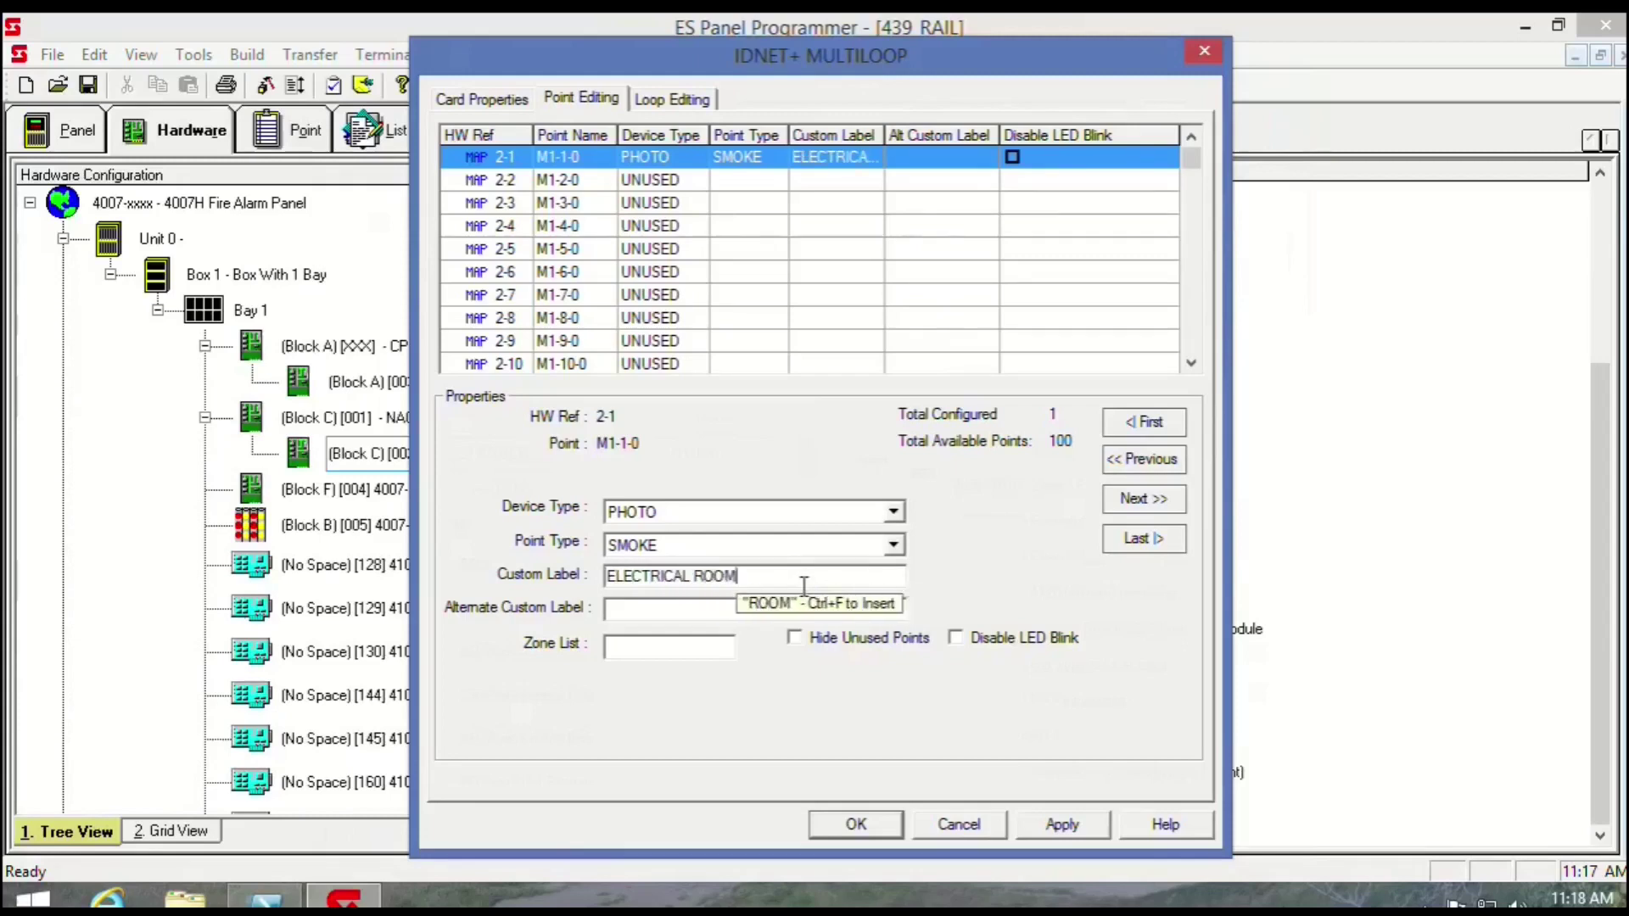
{"action": "key", "text": "Left"}
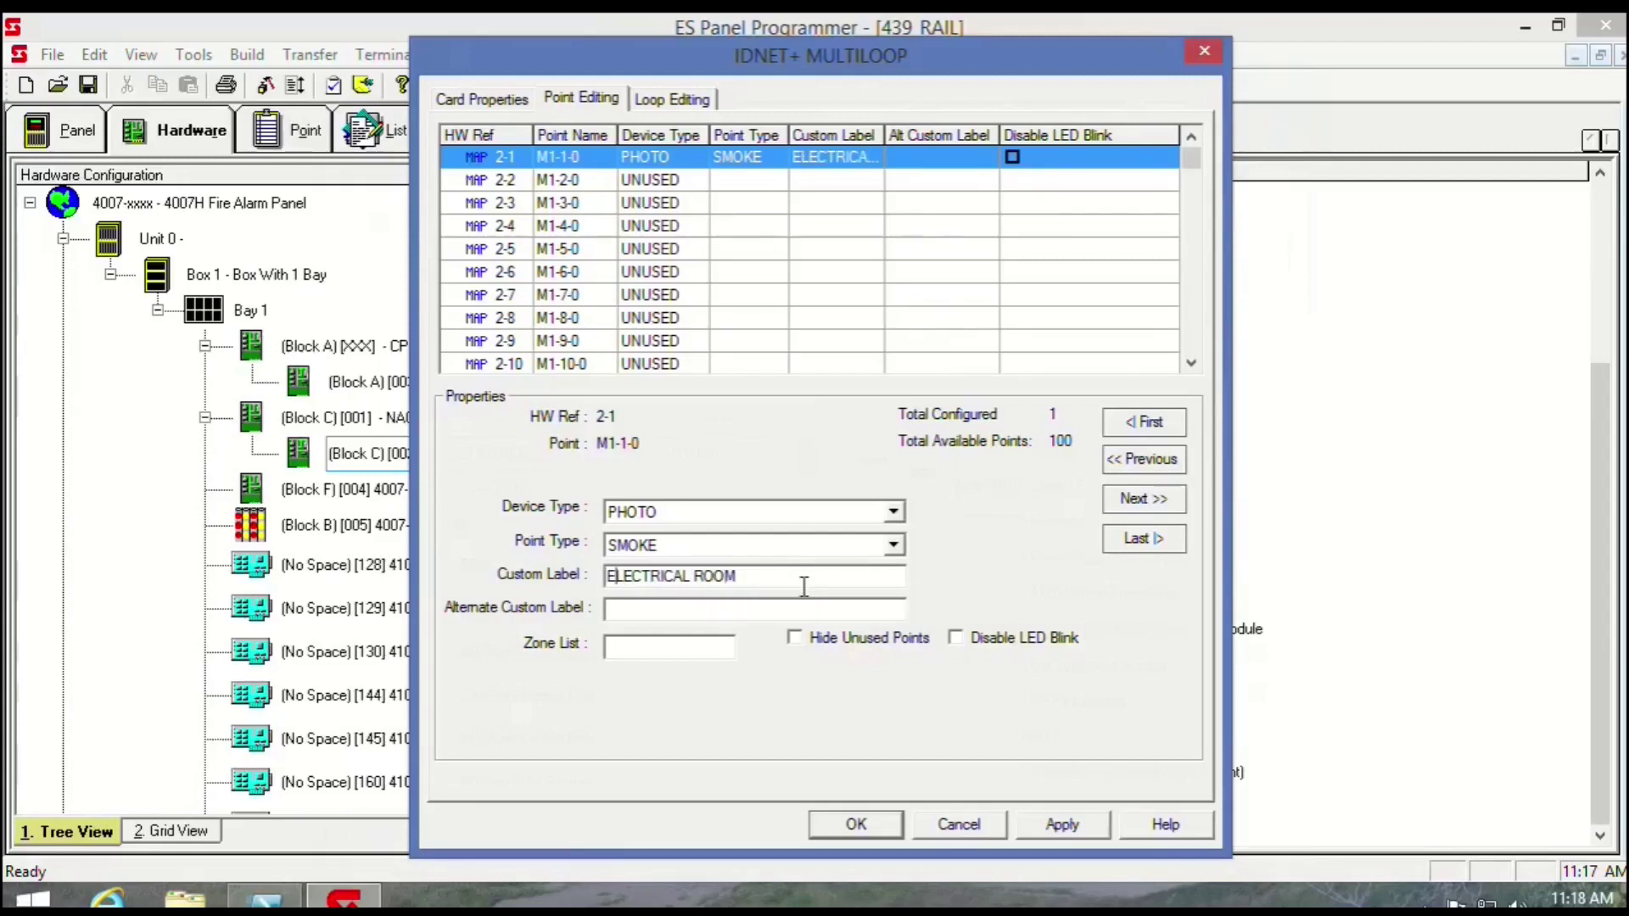
{"action": "key", "text": "Home"}
{"action": "type", "text": "MAIN"}
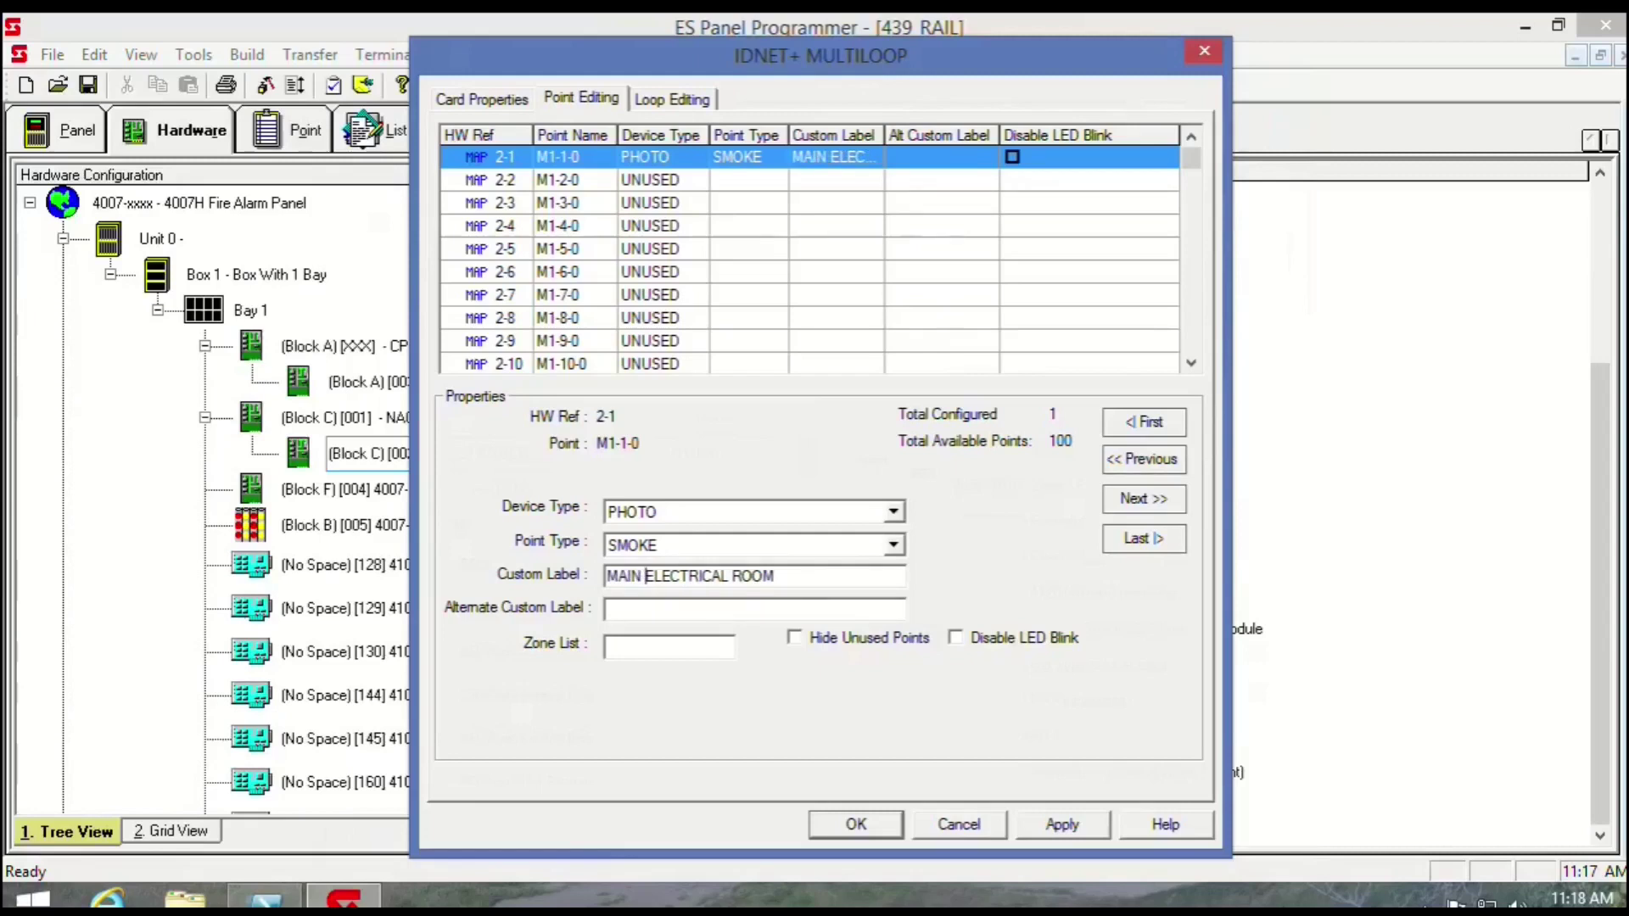
{"action": "left_click", "coordinate": [1063, 825]}
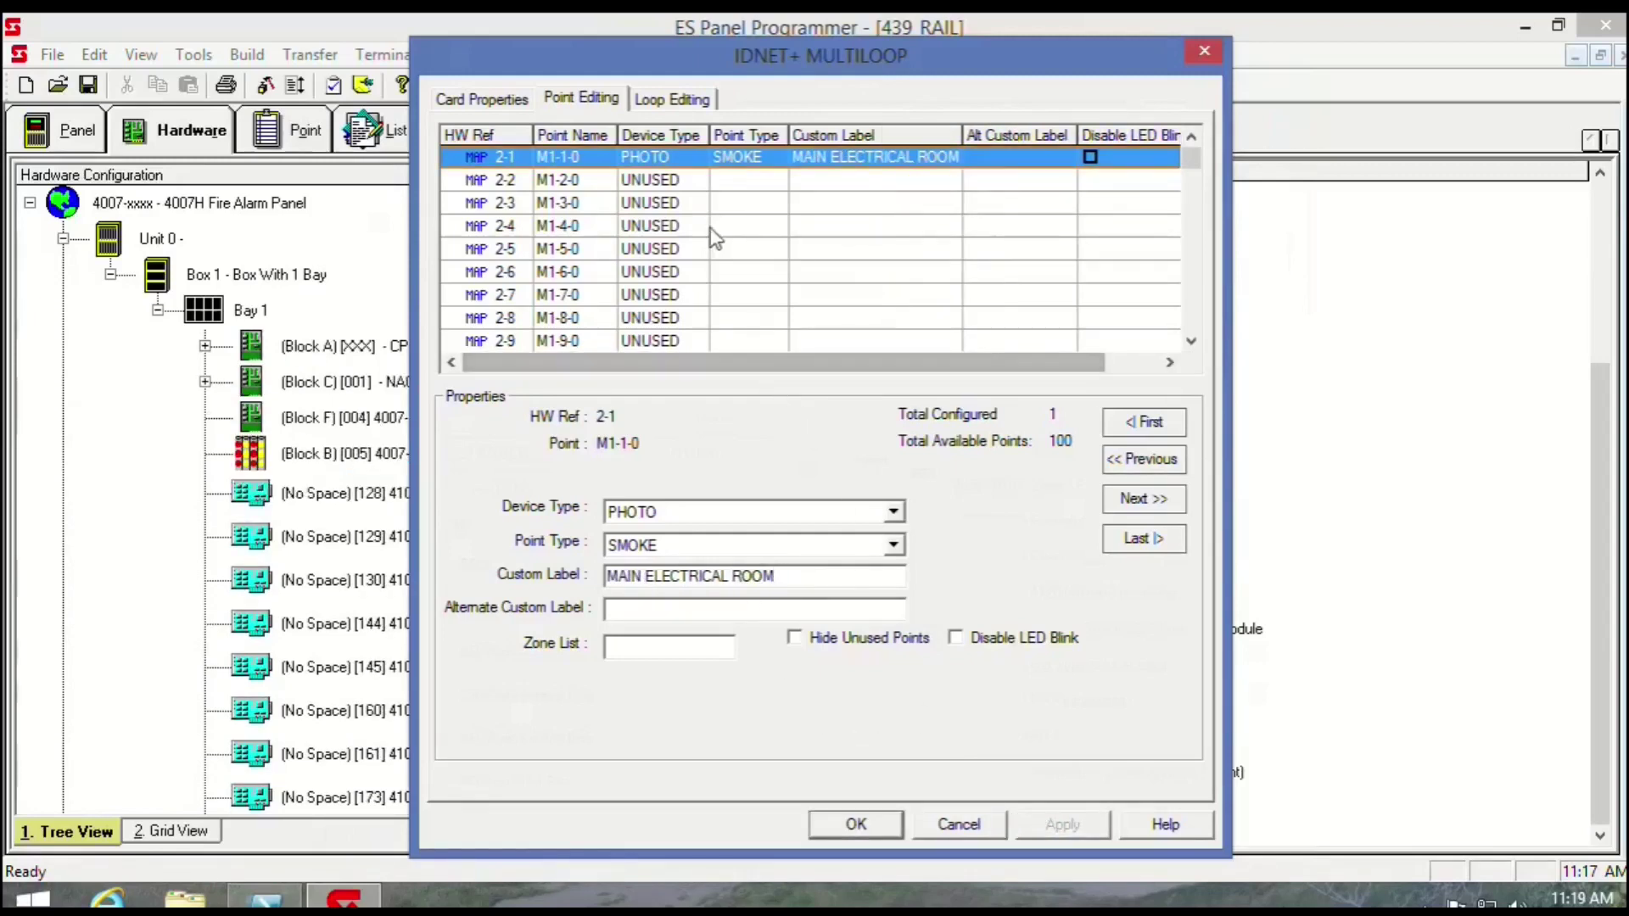
{"action": "left_click", "coordinate": [894, 512]}
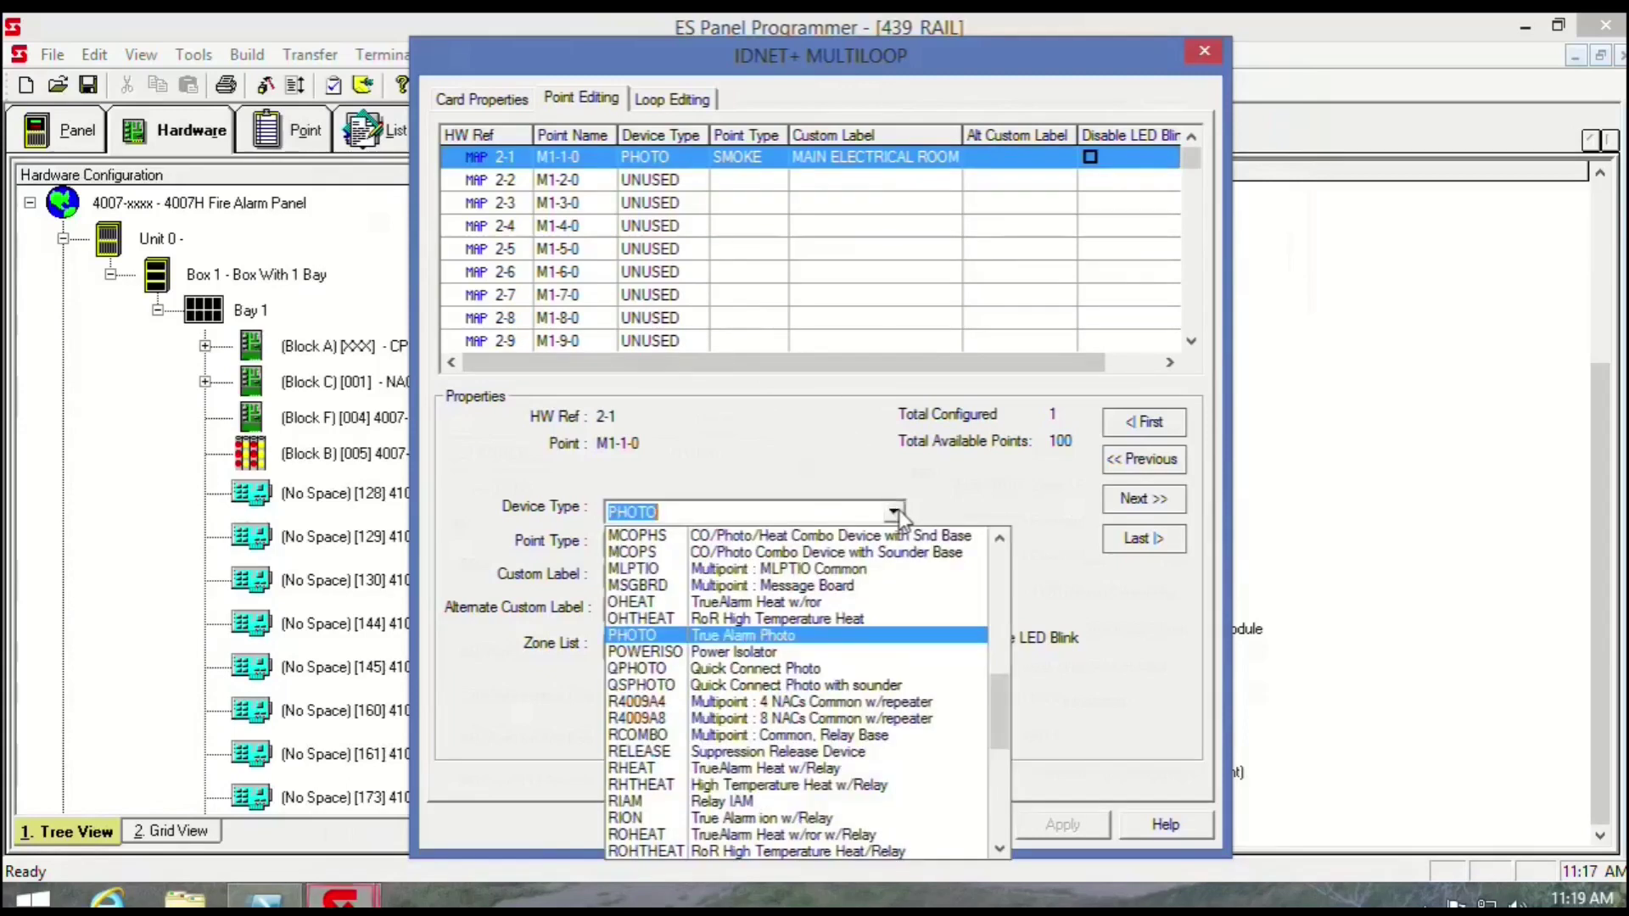
{"action": "left_click", "coordinate": [998, 829]}
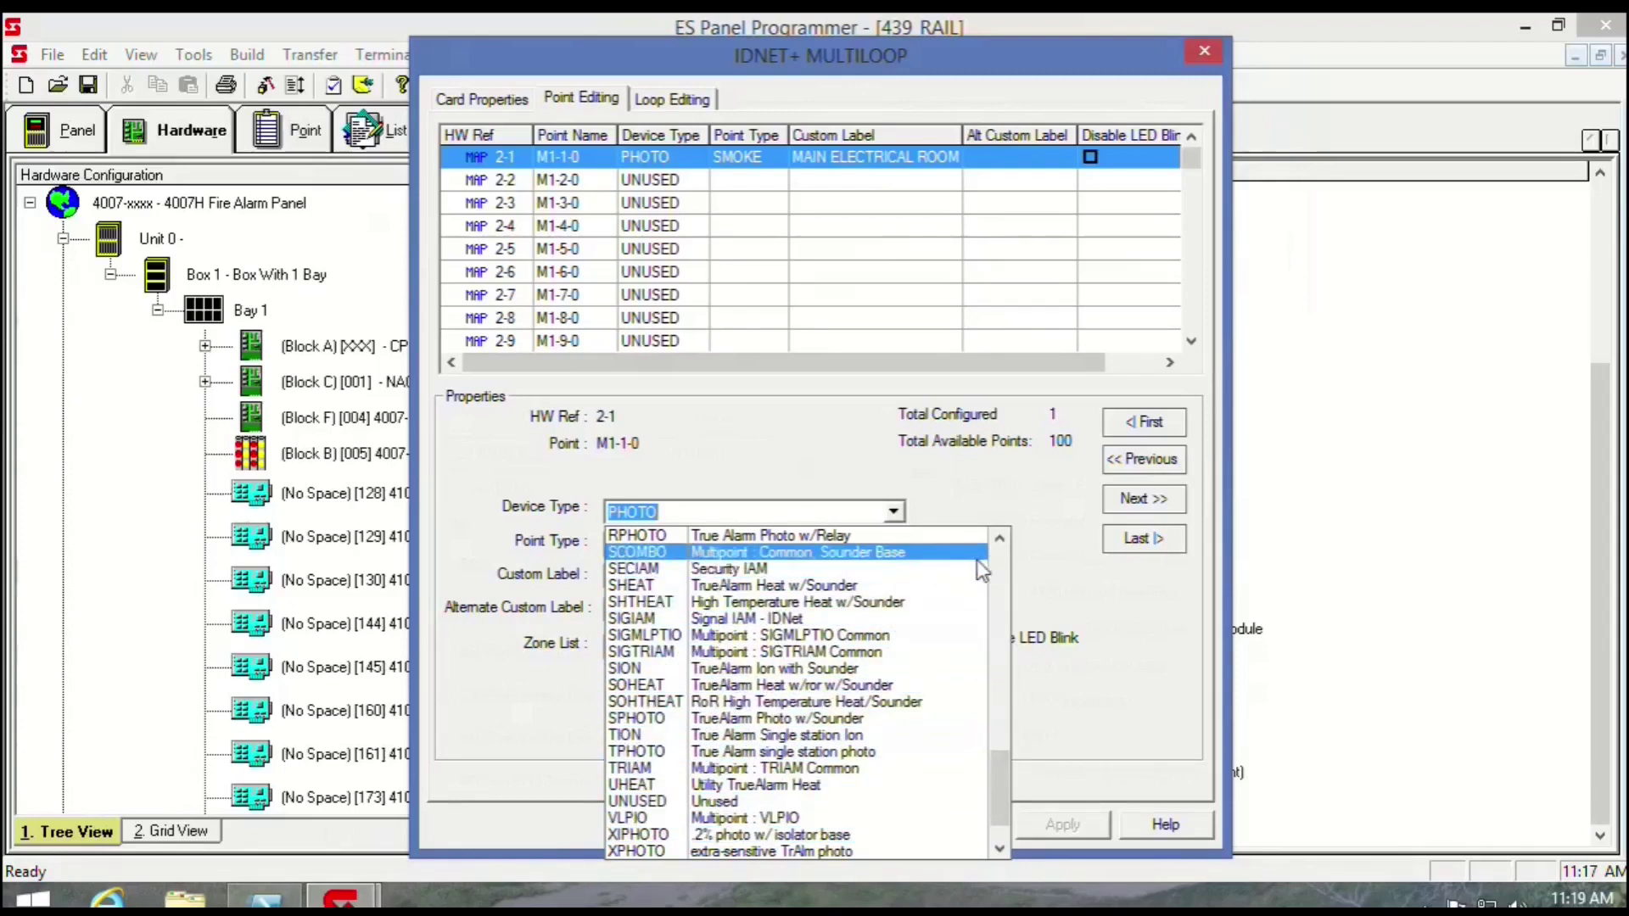
{"action": "left_click", "coordinate": [1002, 566]}
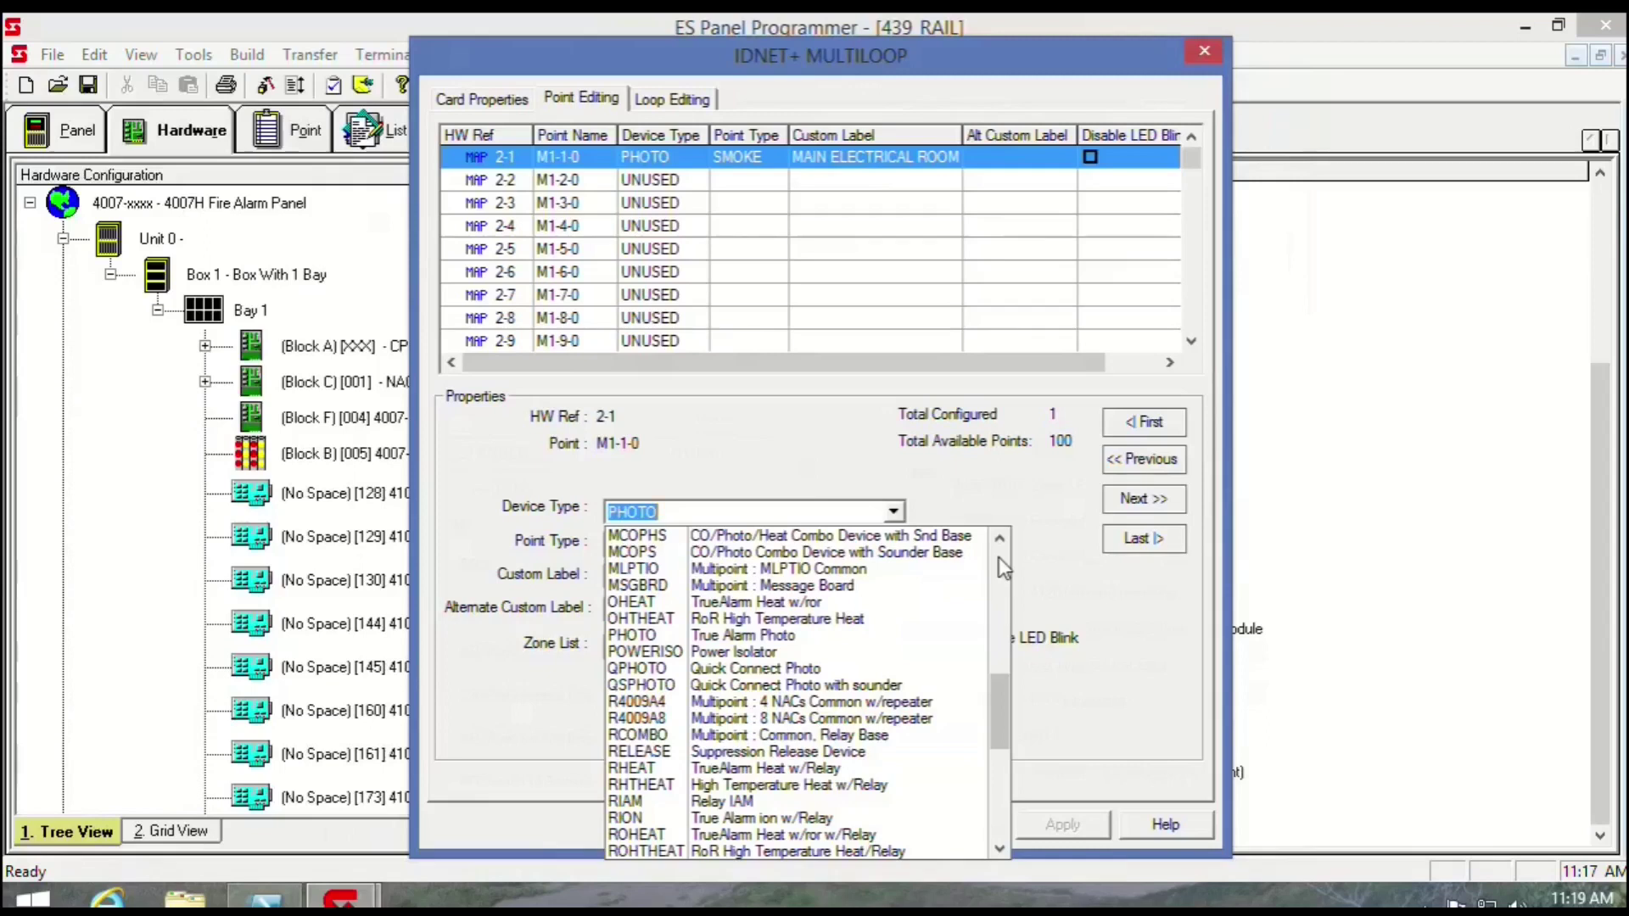
- Change point M1-1-0's point type to VSMOKE (Verified Smoke Detector), apply the change and close the card's properties
{"action": "left_click", "coordinate": [893, 545]}
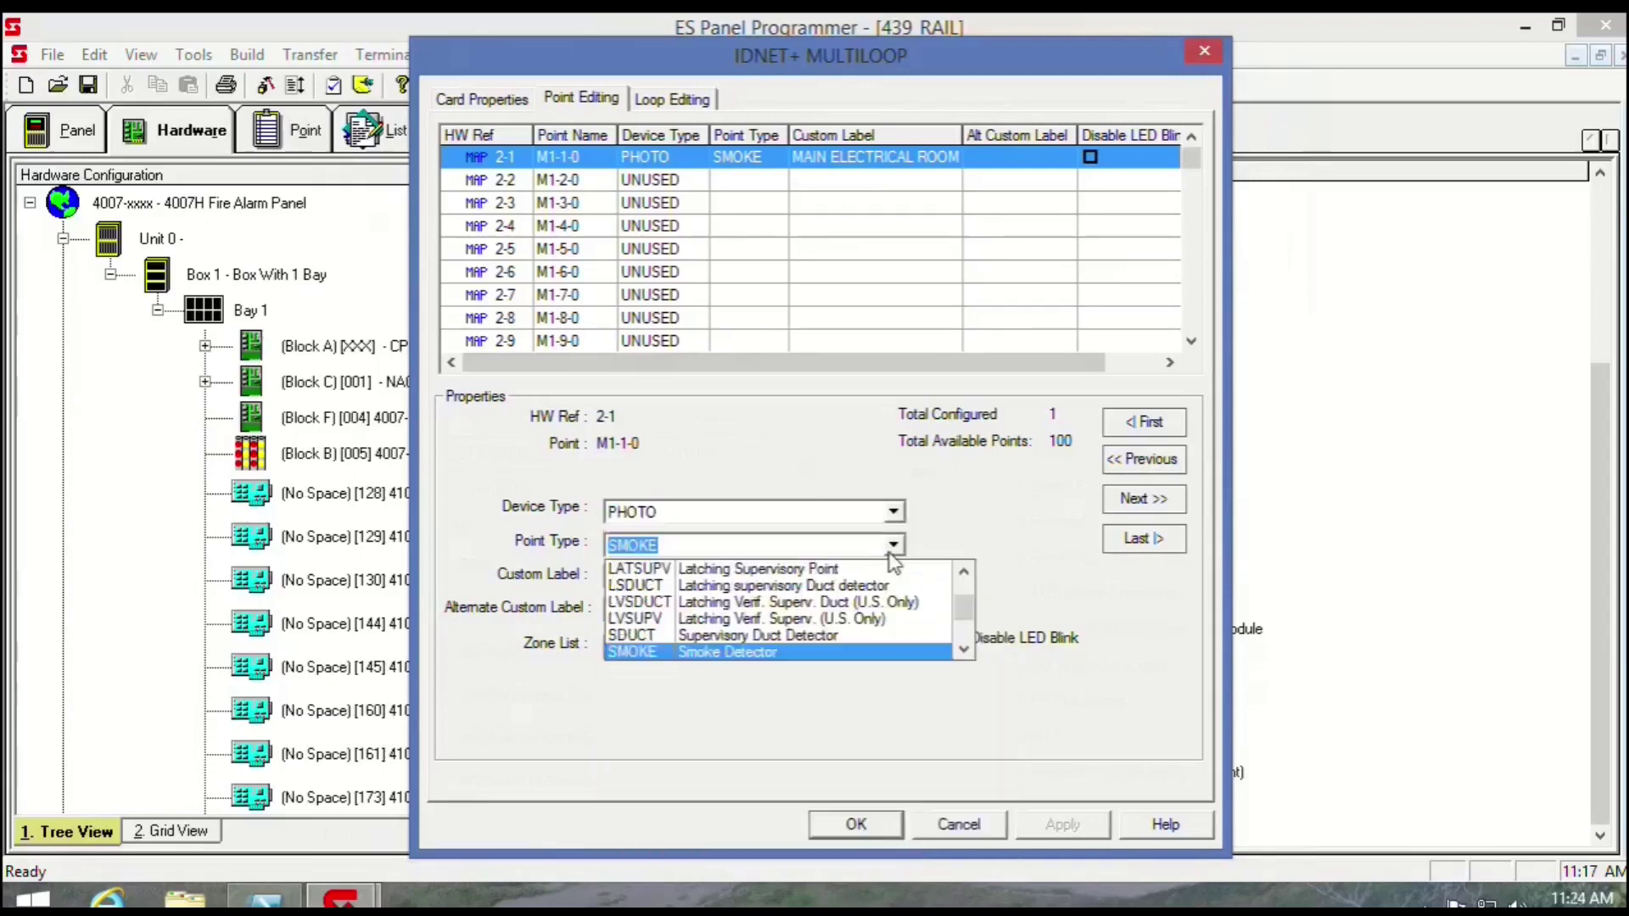
{"action": "left_click", "coordinate": [971, 651]}
{"action": "left_click", "coordinate": [971, 652]}
{"action": "left_click", "coordinate": [971, 651]}
{"action": "left_click", "coordinate": [971, 651]}
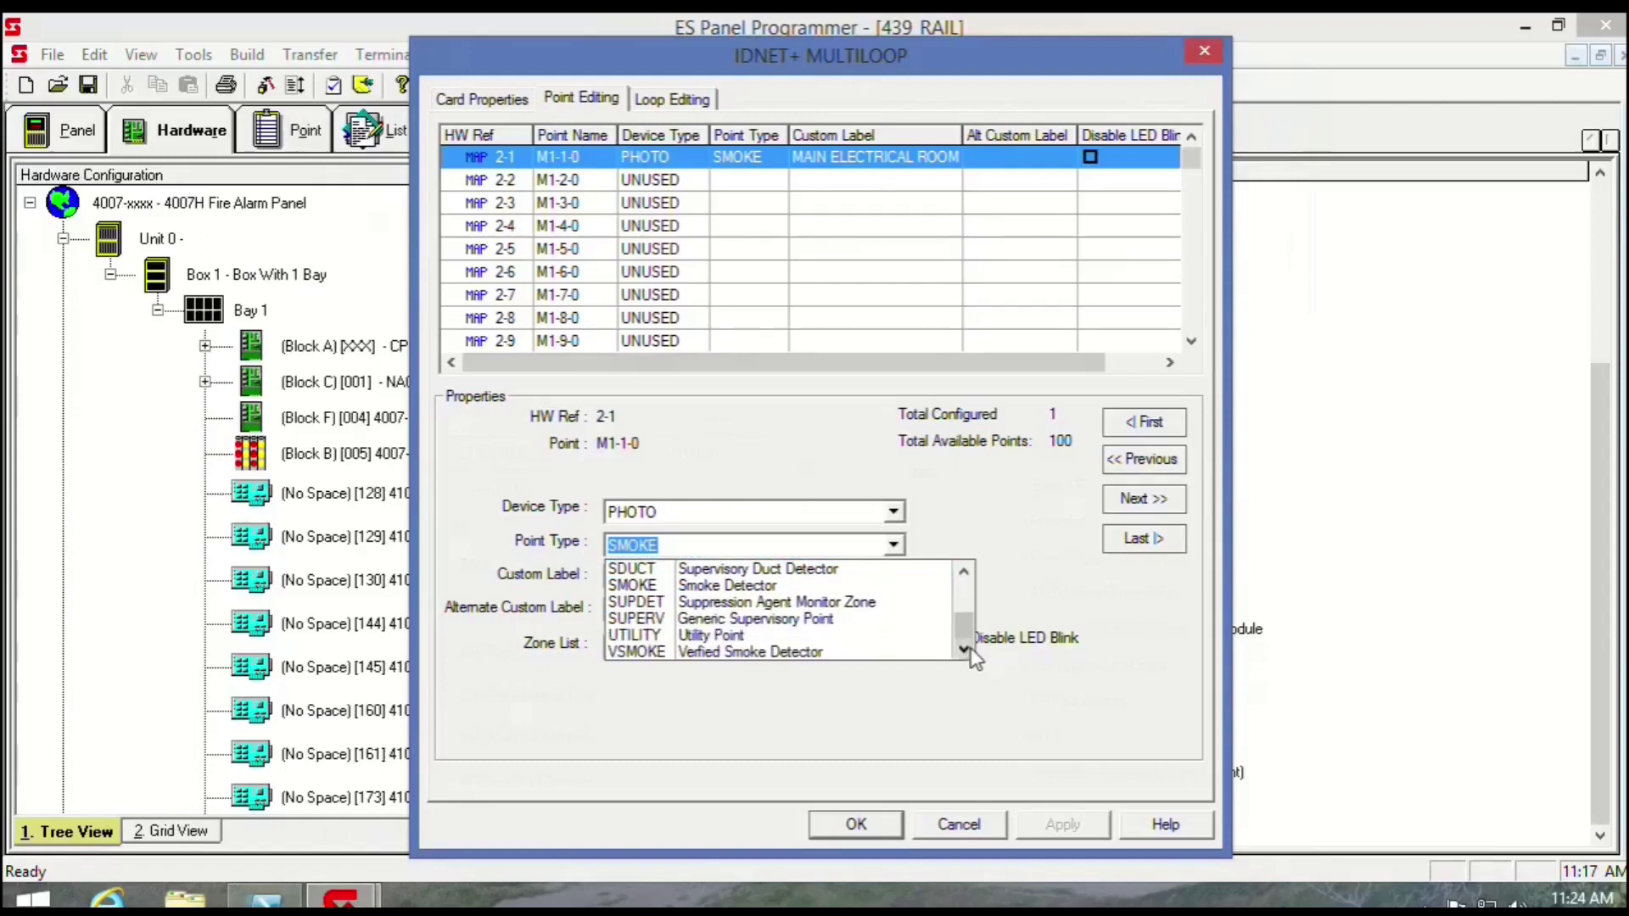
{"action": "left_click", "coordinate": [836, 653]}
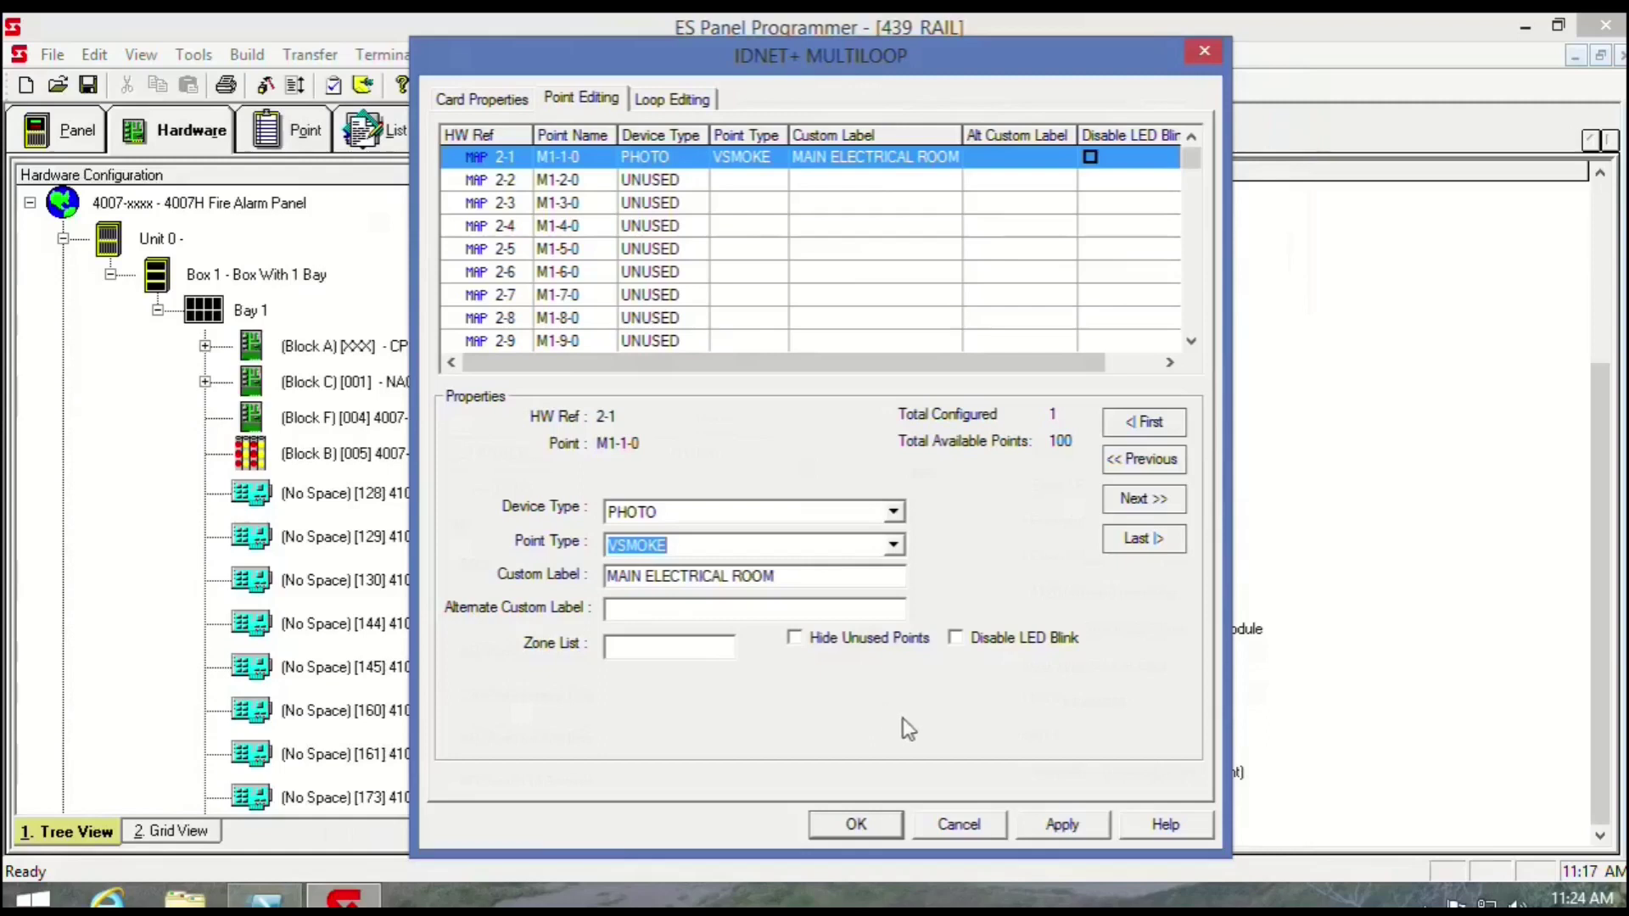
{"action": "left_click", "coordinate": [1057, 832]}
{"action": "left_click", "coordinate": [856, 824]}
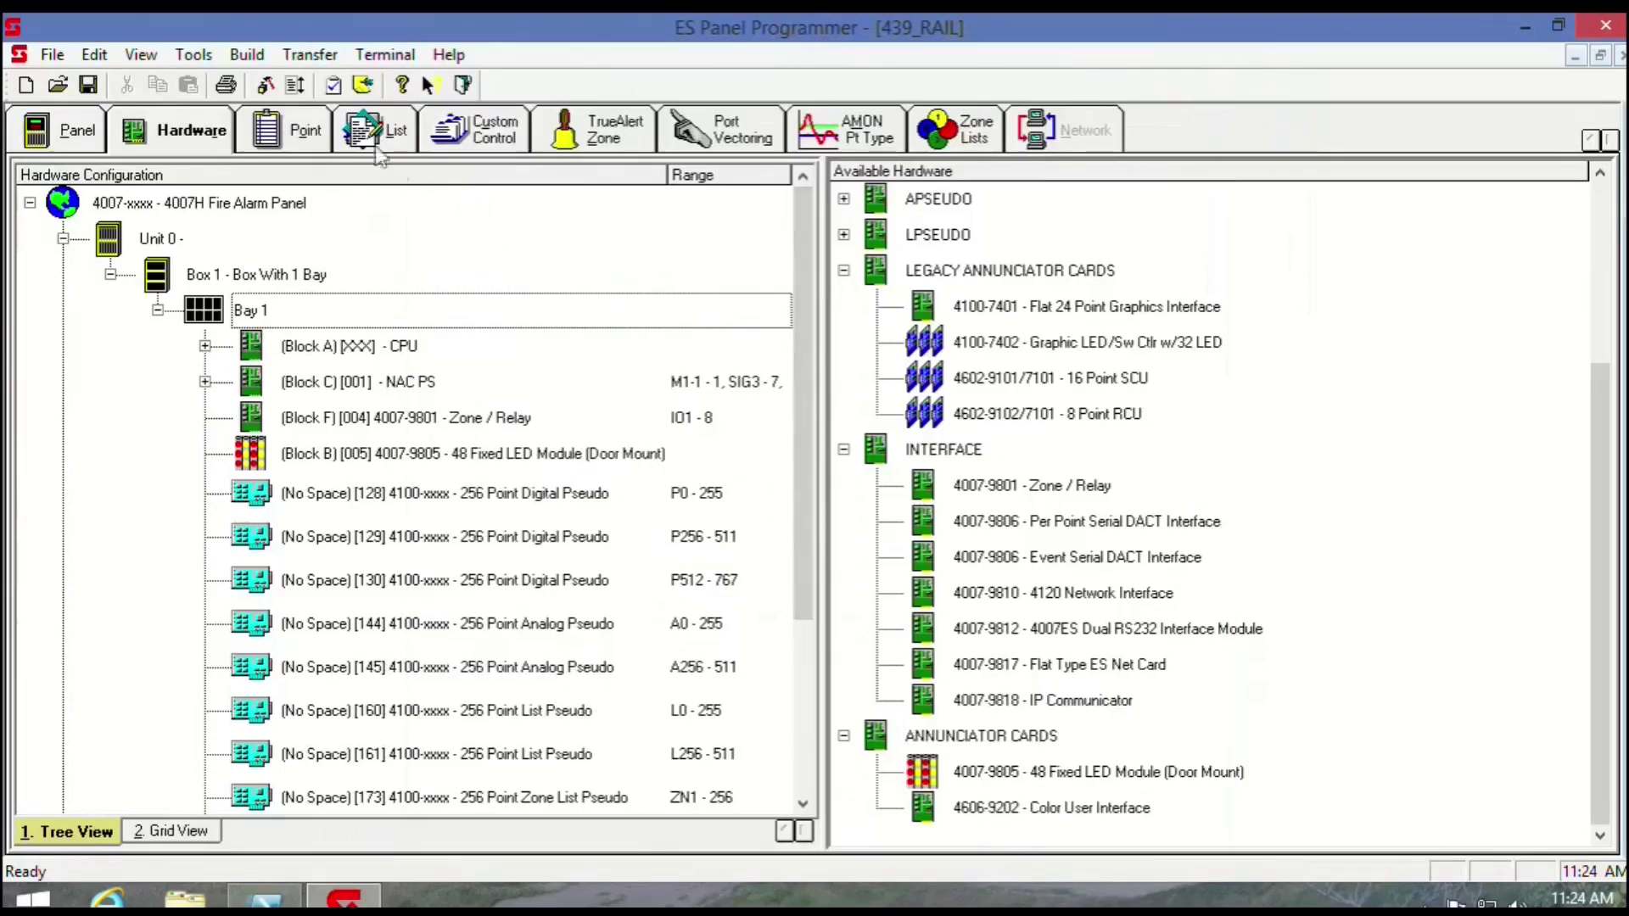
- Build the current job configuration and close the build progress window
{"action": "left_click", "coordinate": [246, 54]}
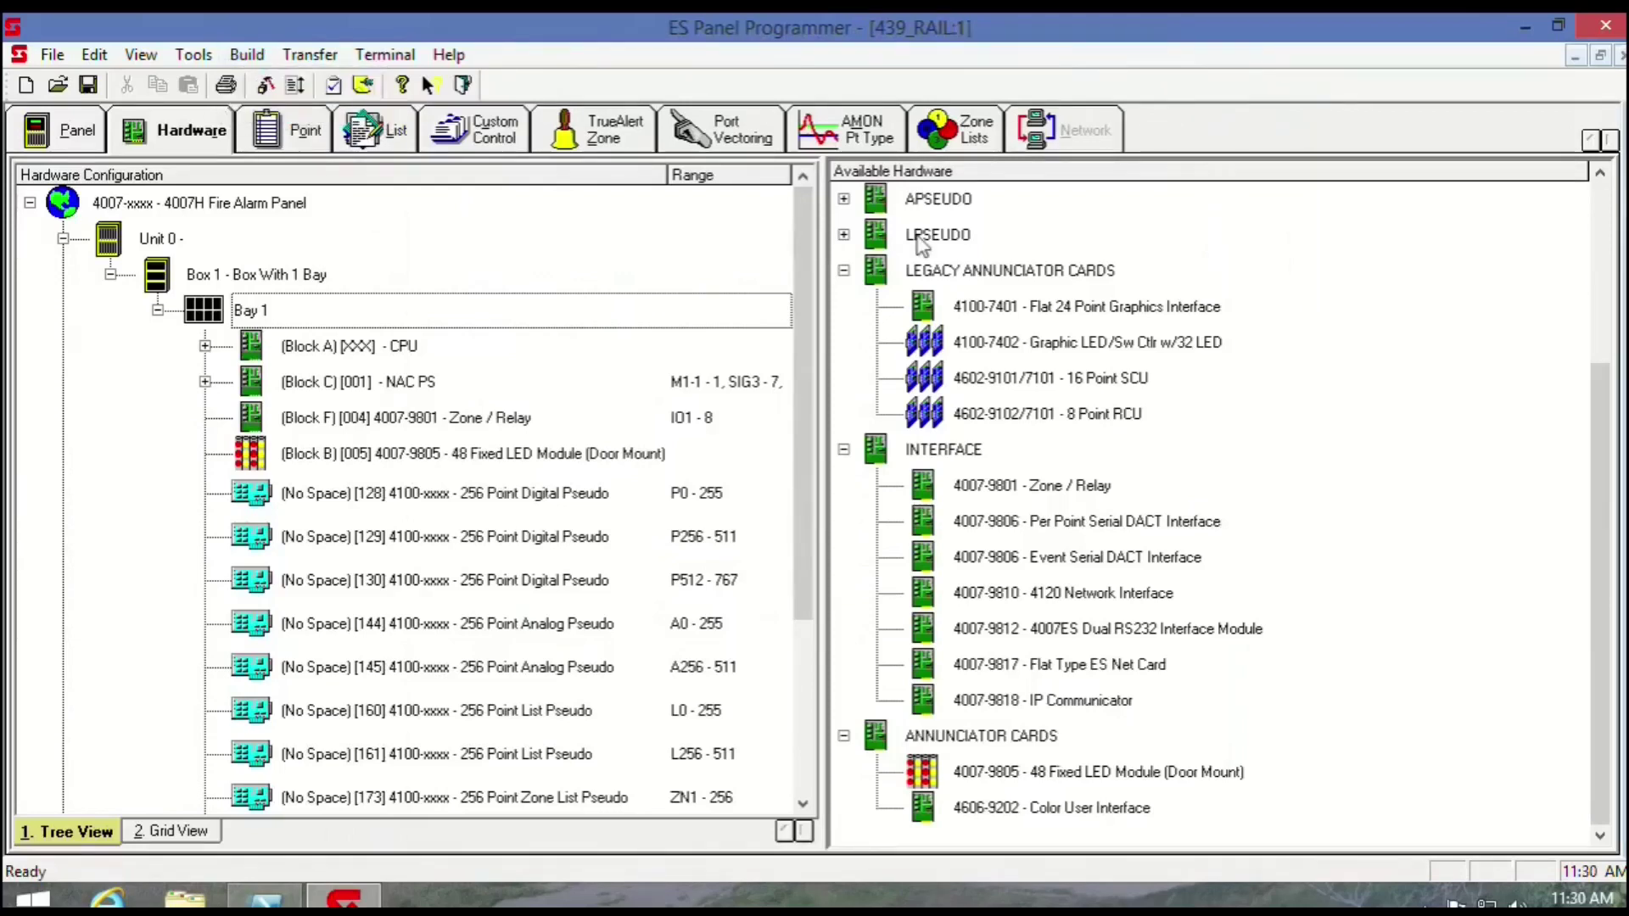
{"action": "left_click", "coordinate": [246, 55]}
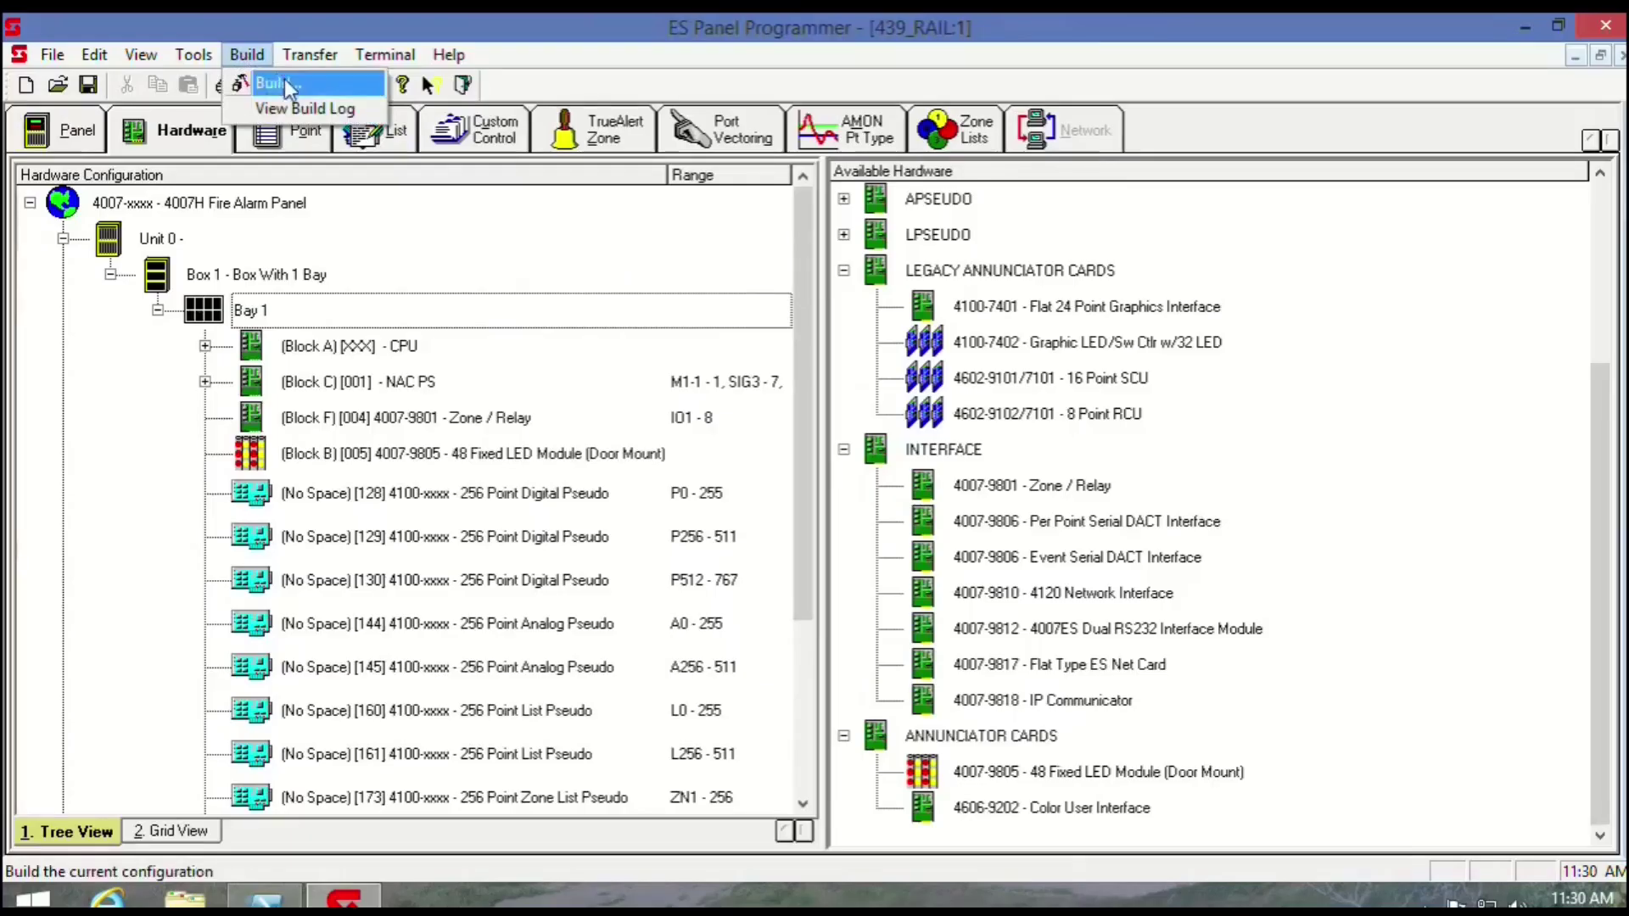
{"action": "left_click", "coordinate": [283, 79]}
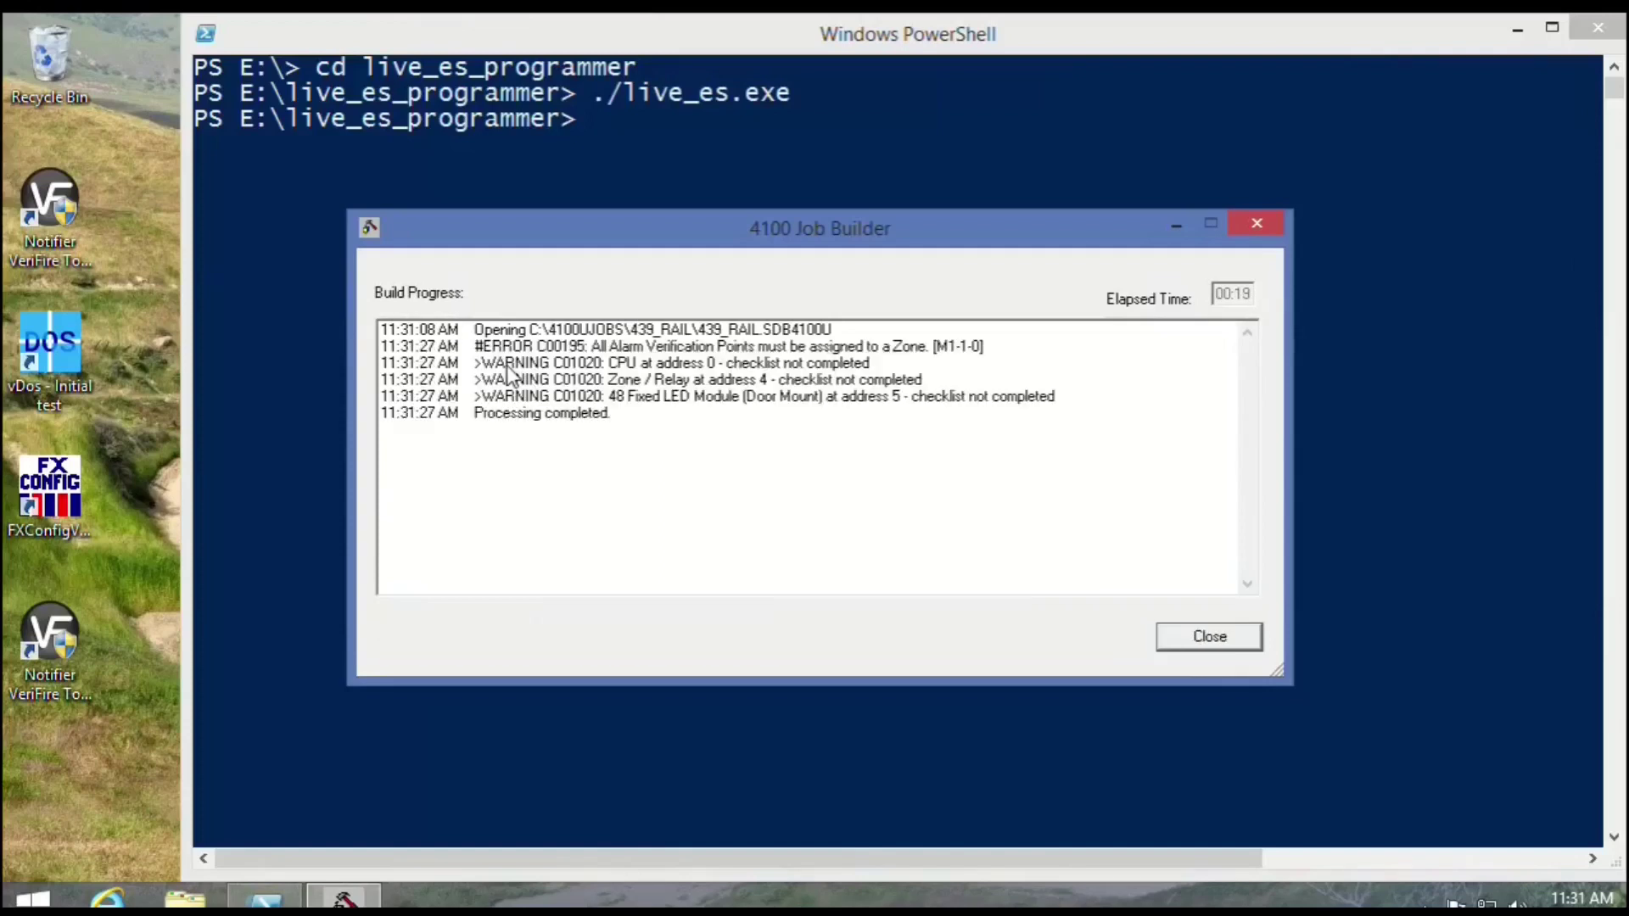
{"action": "left_click", "coordinate": [1222, 646]}
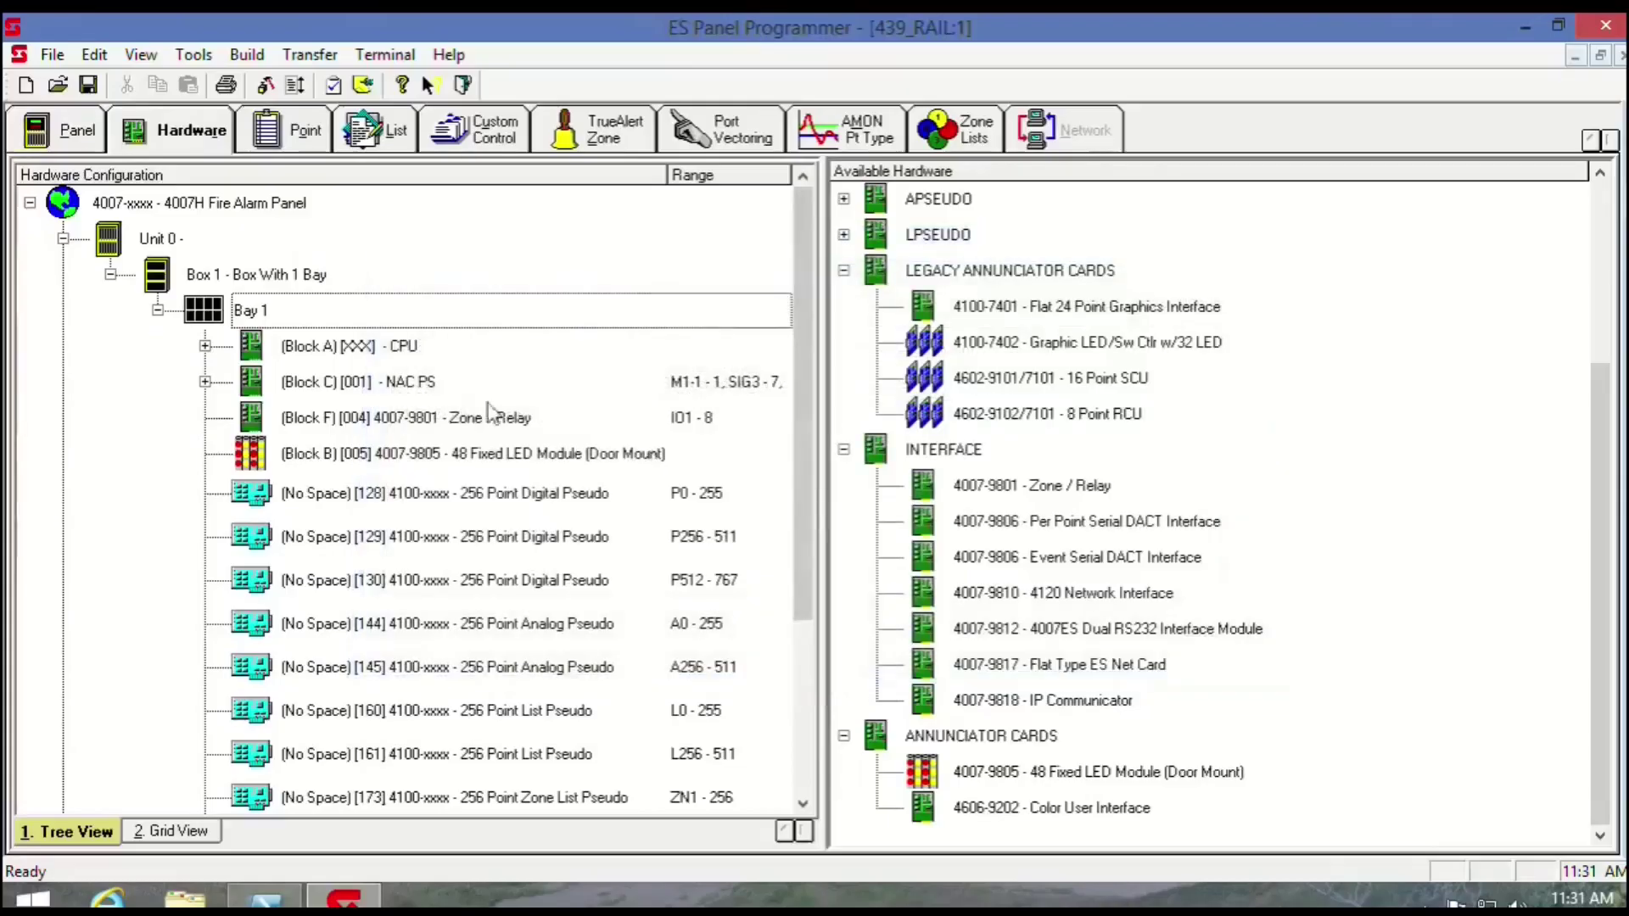
- Reopen the point editing of the IDNET+ MULTILOOP card under the NAC PS block
{"action": "left_click", "coordinate": [216, 352]}
{"action": "left_click", "coordinate": [204, 346]}
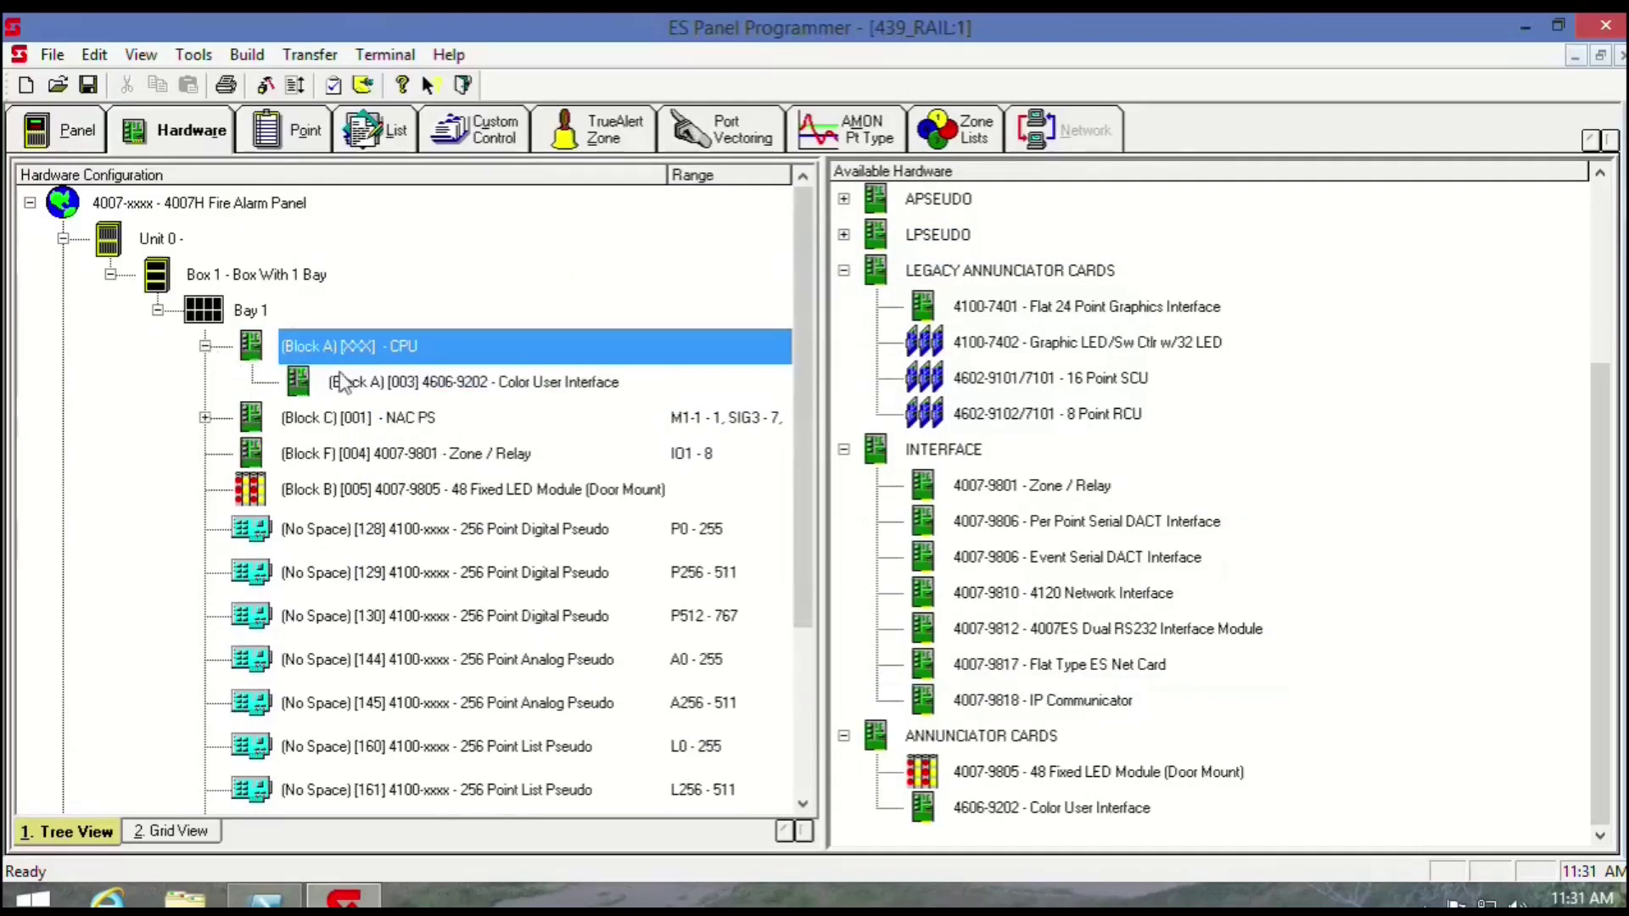
{"action": "left_click", "coordinate": [204, 417]}
{"action": "left_click", "coordinate": [390, 454]}
{"action": "double_click", "coordinate": [390, 454]}
{"action": "left_click", "coordinate": [581, 99]}
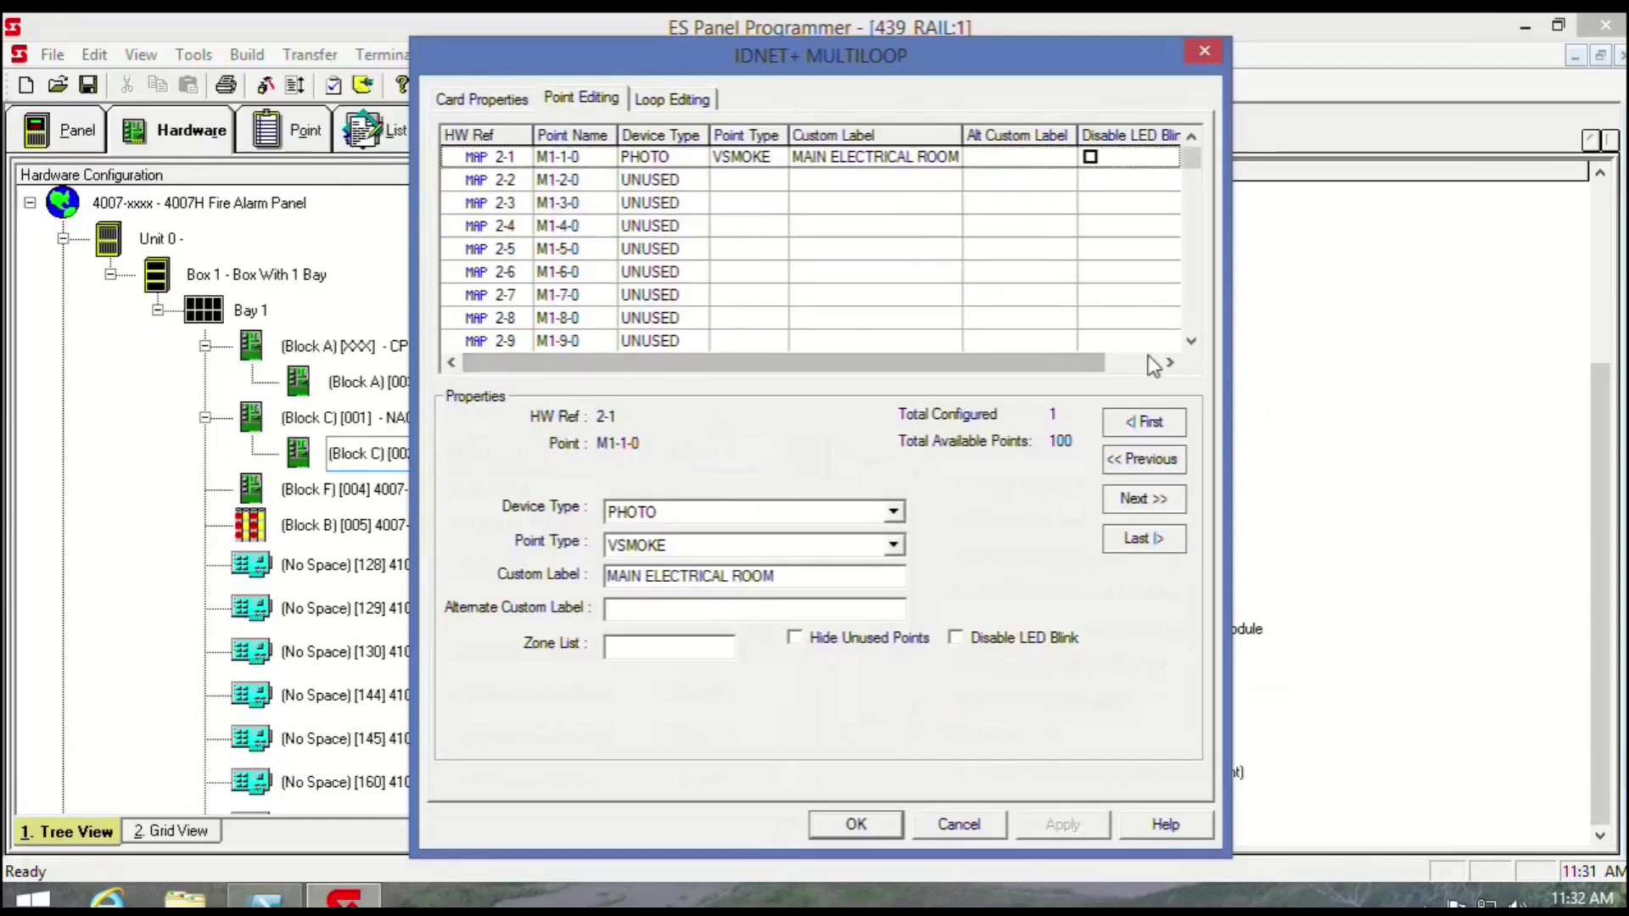
- Assign zone ZN1 to point M1-1-0's zone list from the tag list, and close the card's properties with the change accepted
{"action": "left_click", "coordinate": [1147, 358]}
{"action": "left_click", "coordinate": [705, 642]}
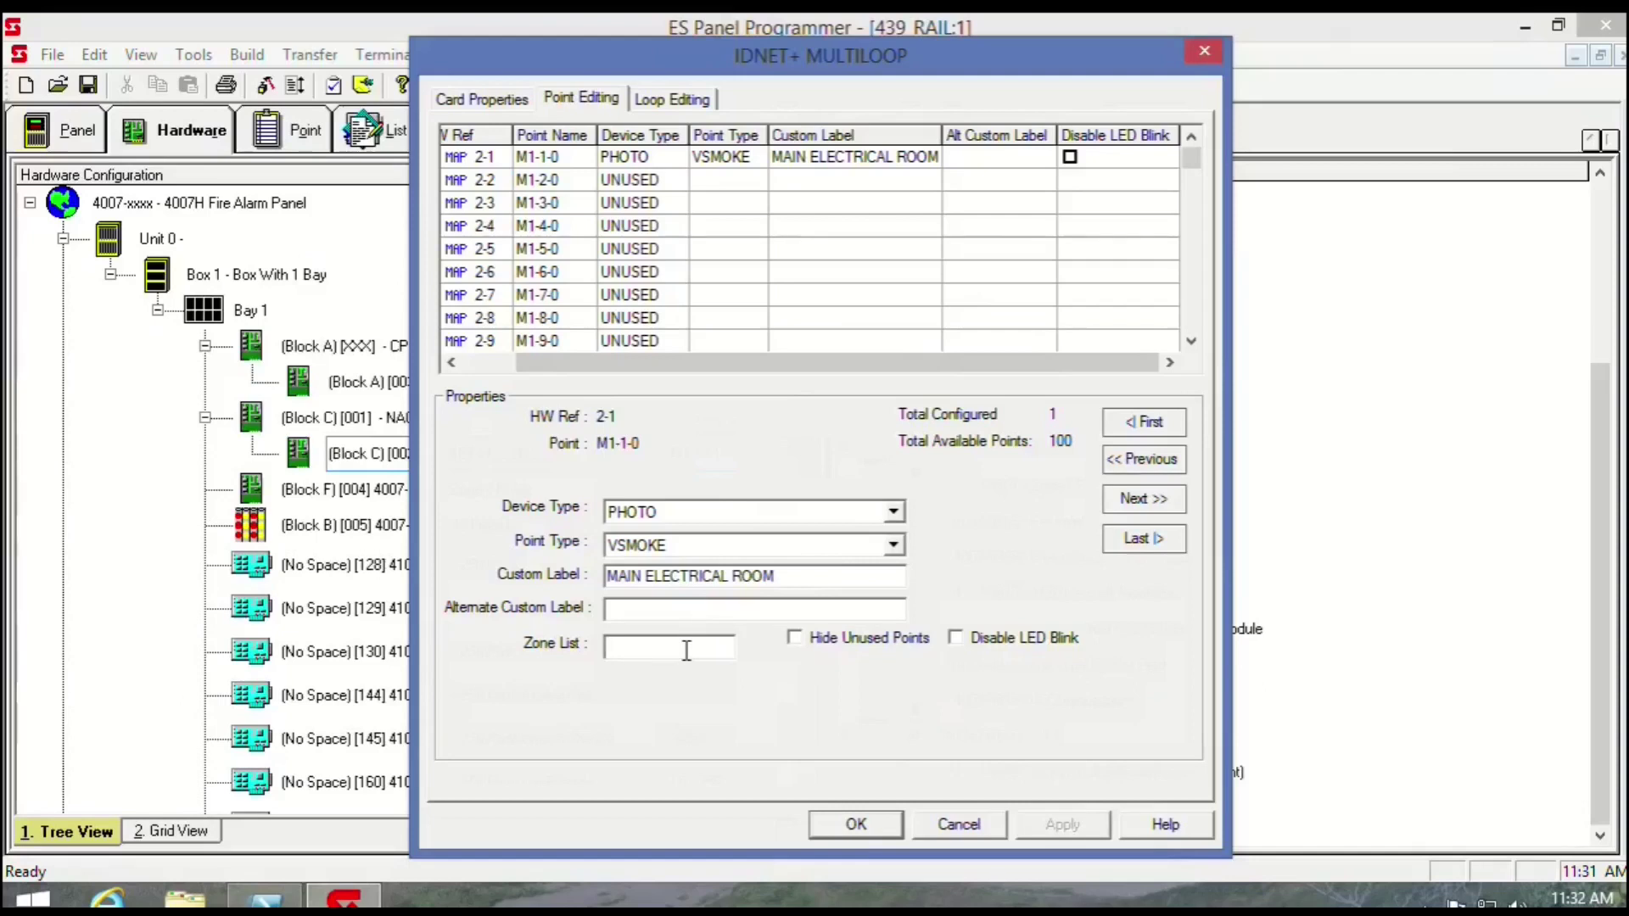
{"action": "key", "text": "F9"}
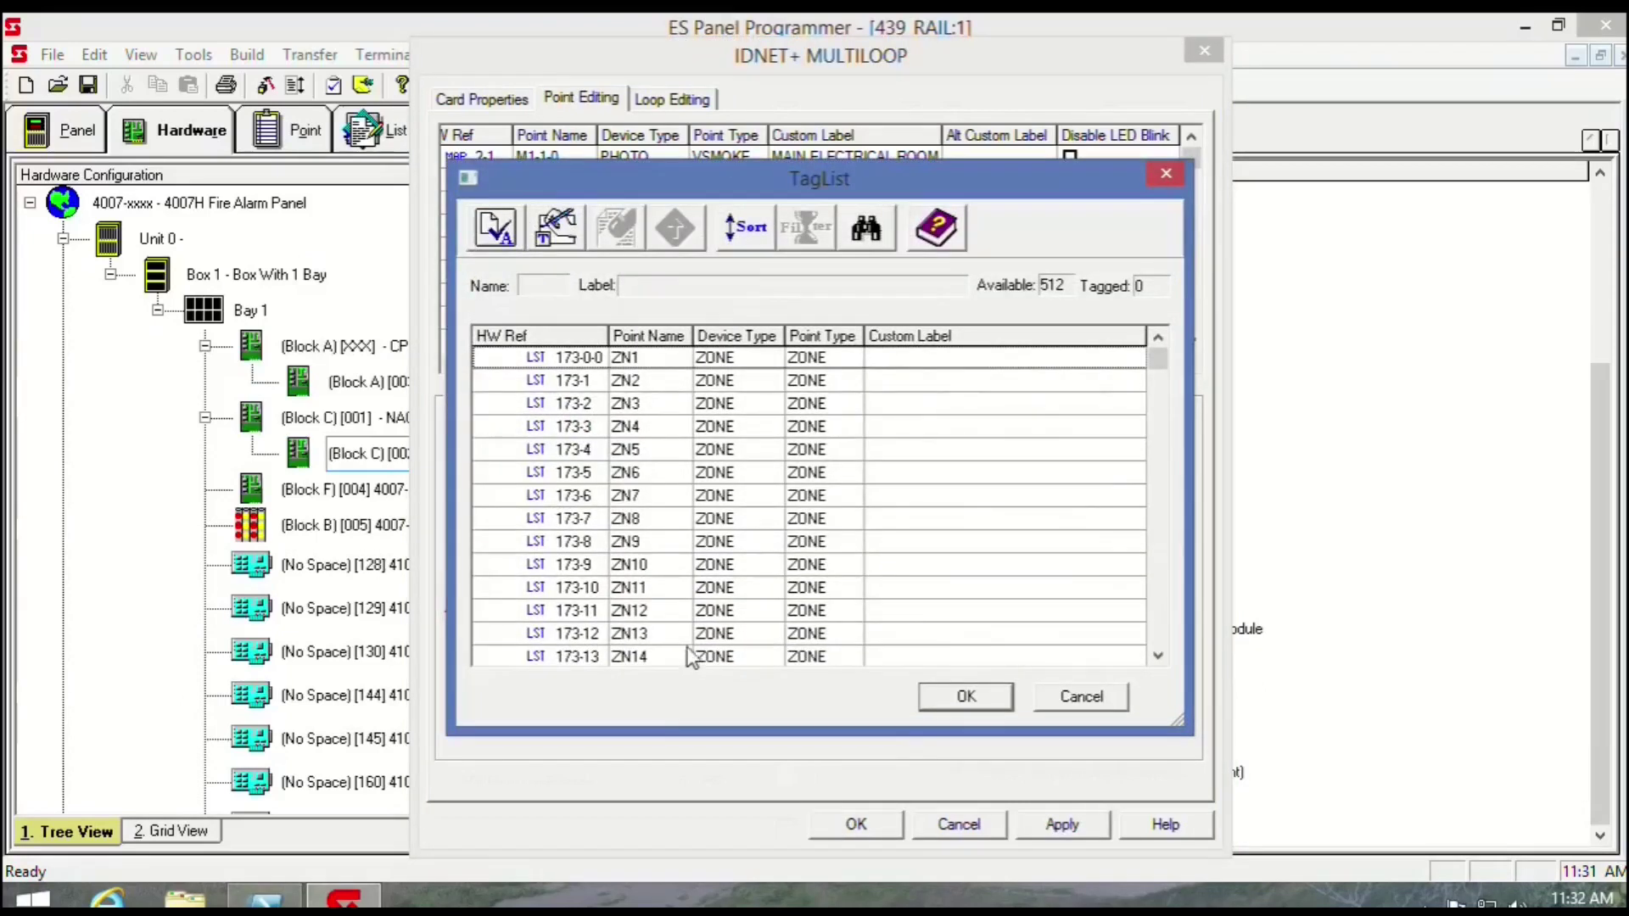
{"action": "left_click", "coordinate": [732, 367]}
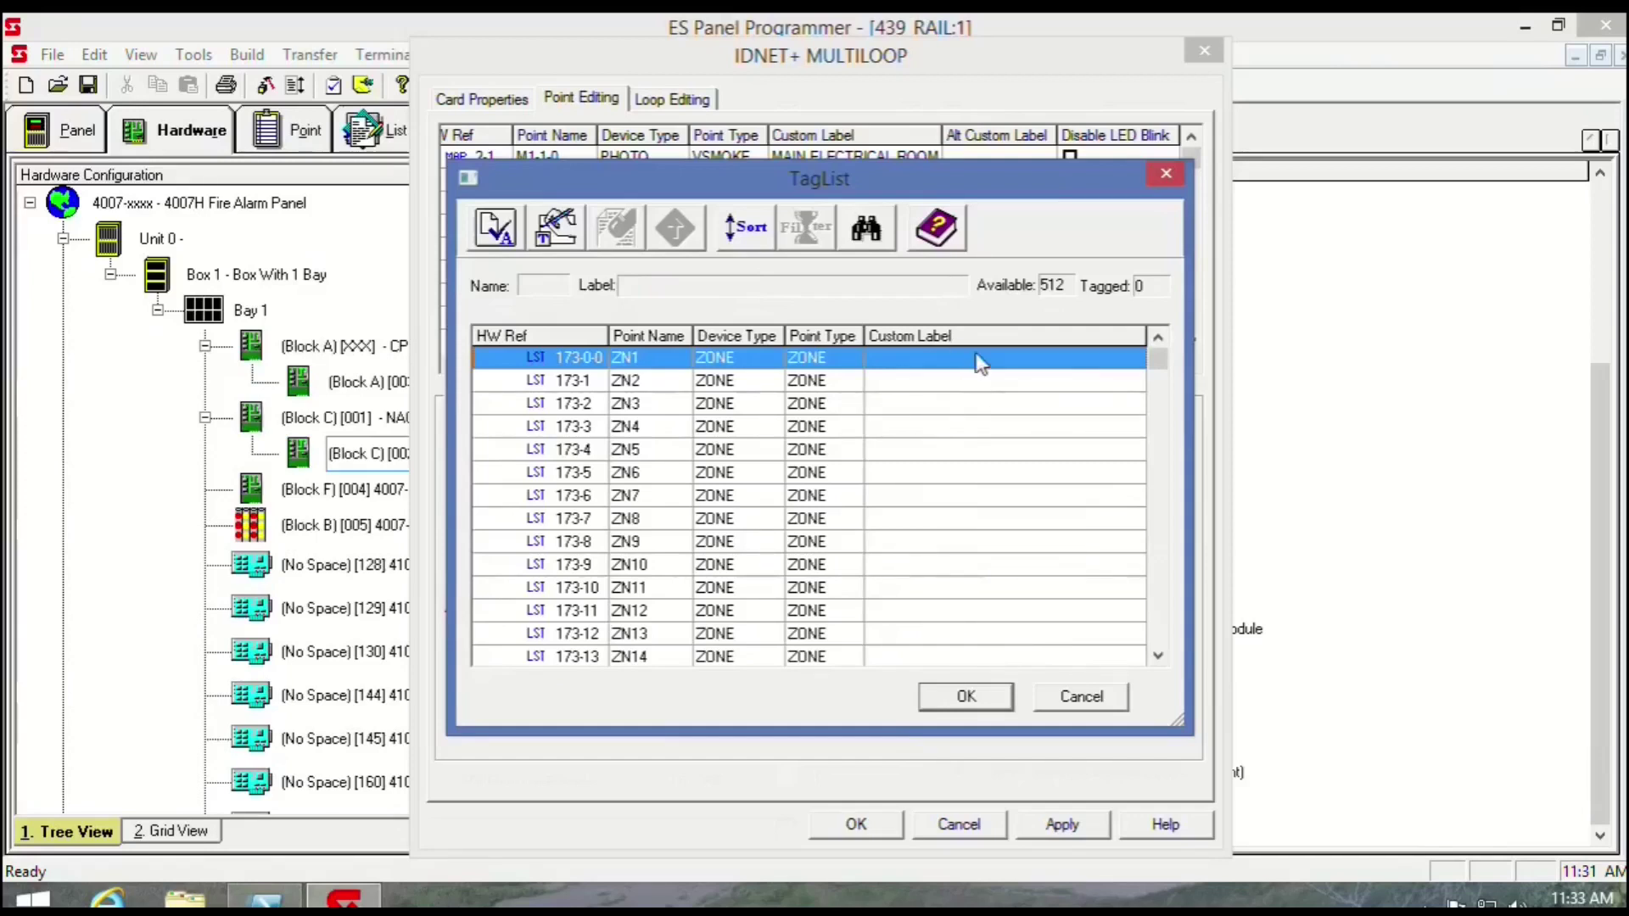
{"action": "double_click", "coordinate": [666, 357]}
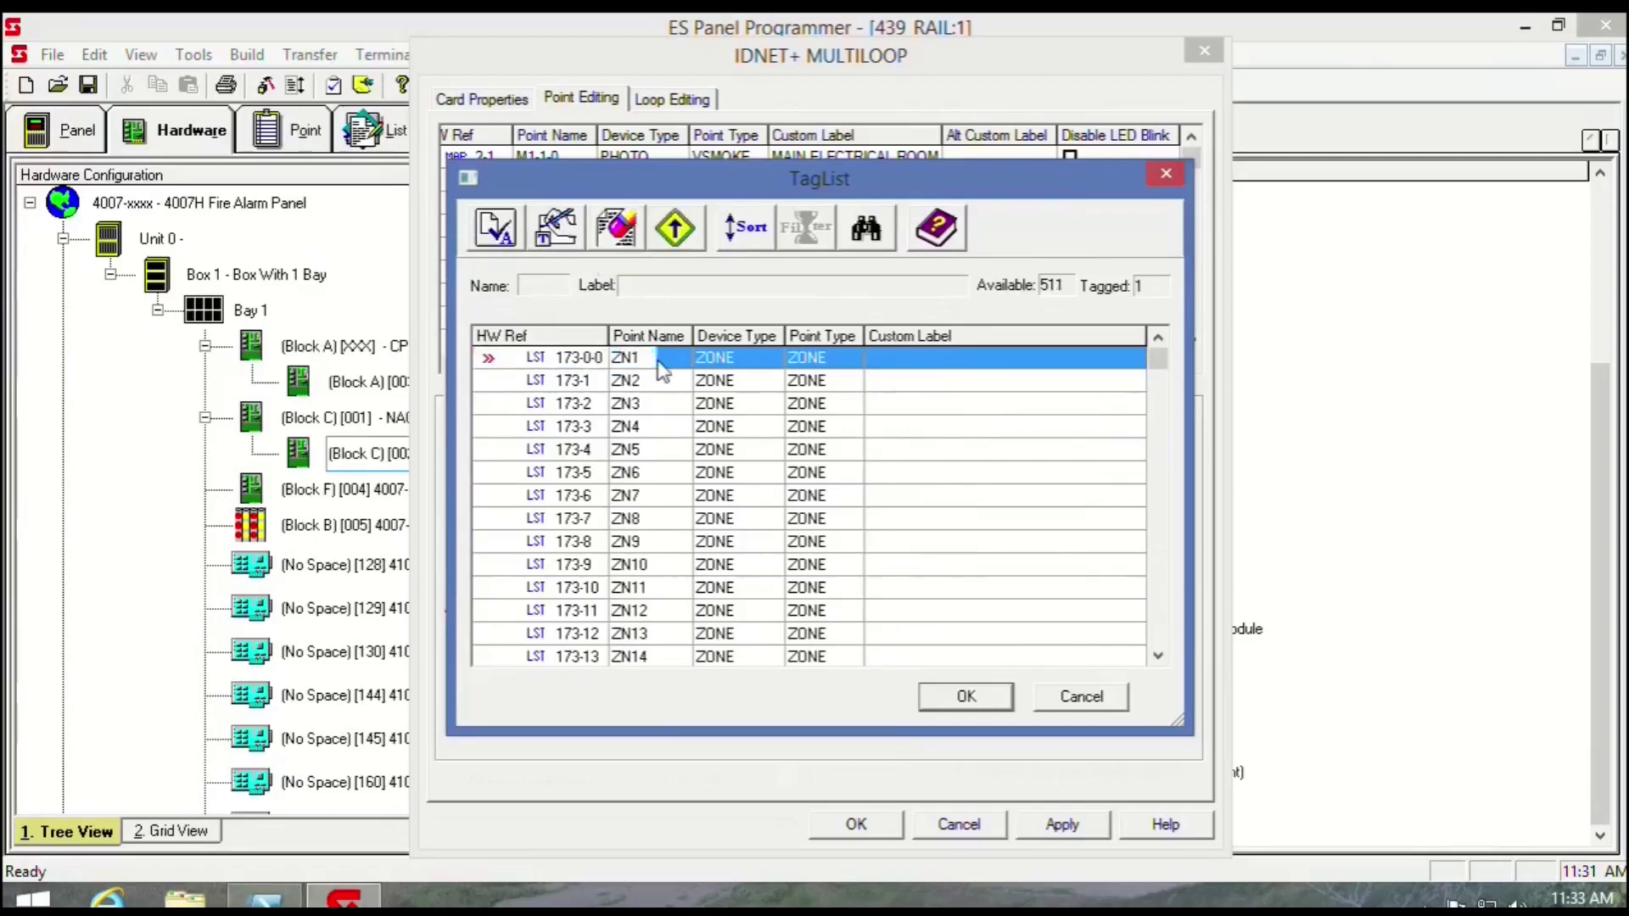
{"action": "left_click", "coordinate": [965, 696]}
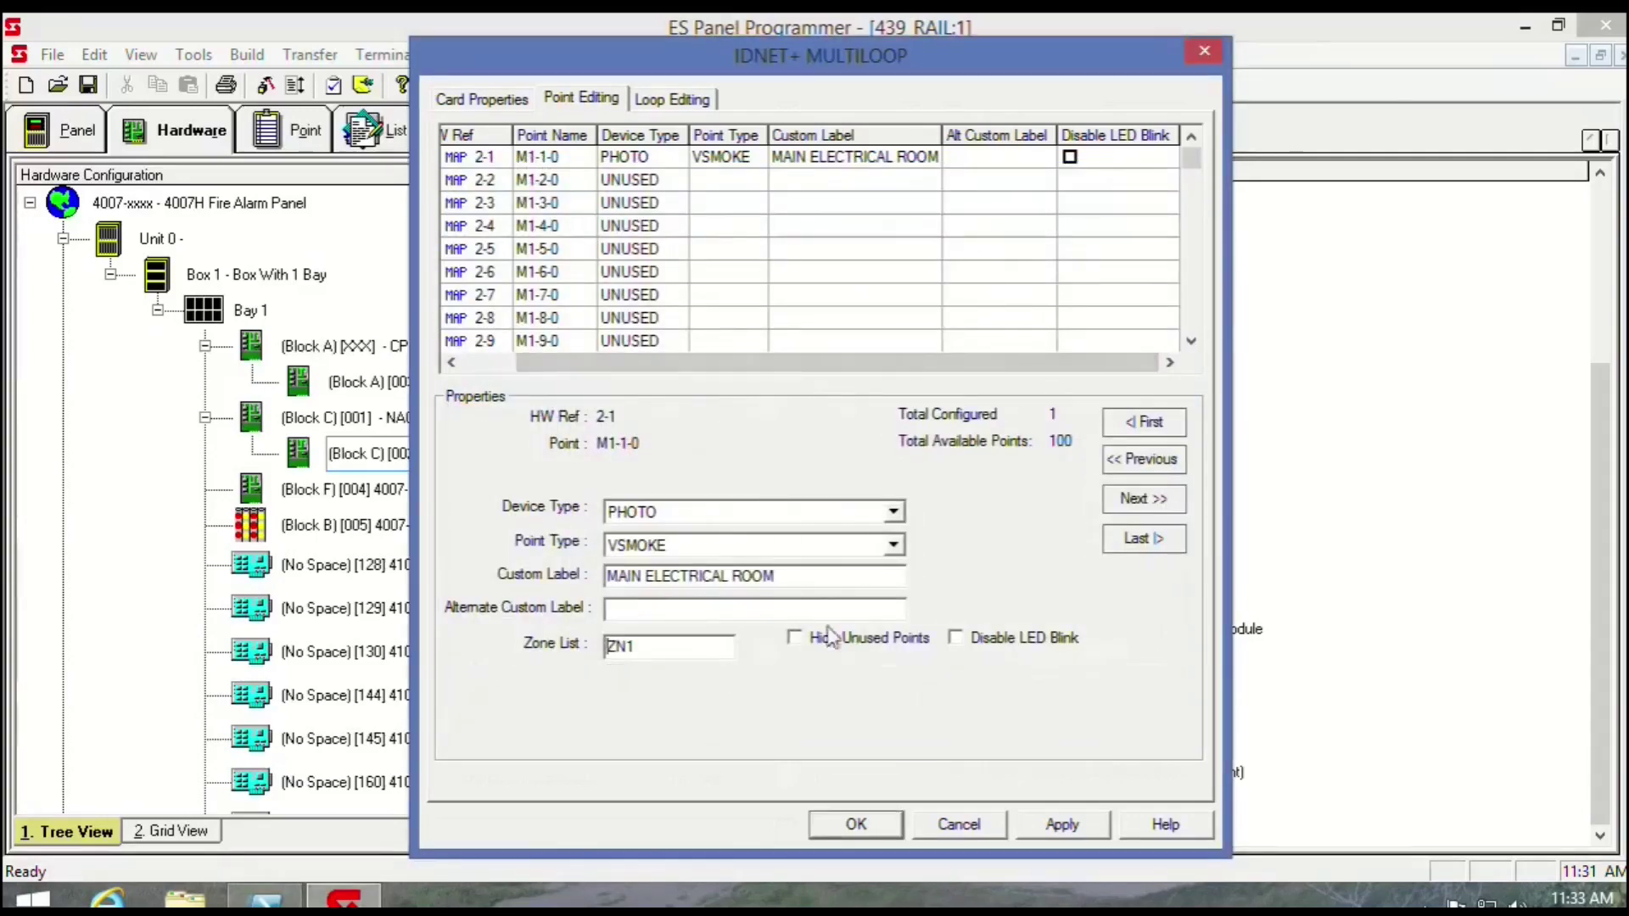
{"action": "left_click", "coordinate": [683, 100]}
{"action": "left_click", "coordinate": [855, 824]}
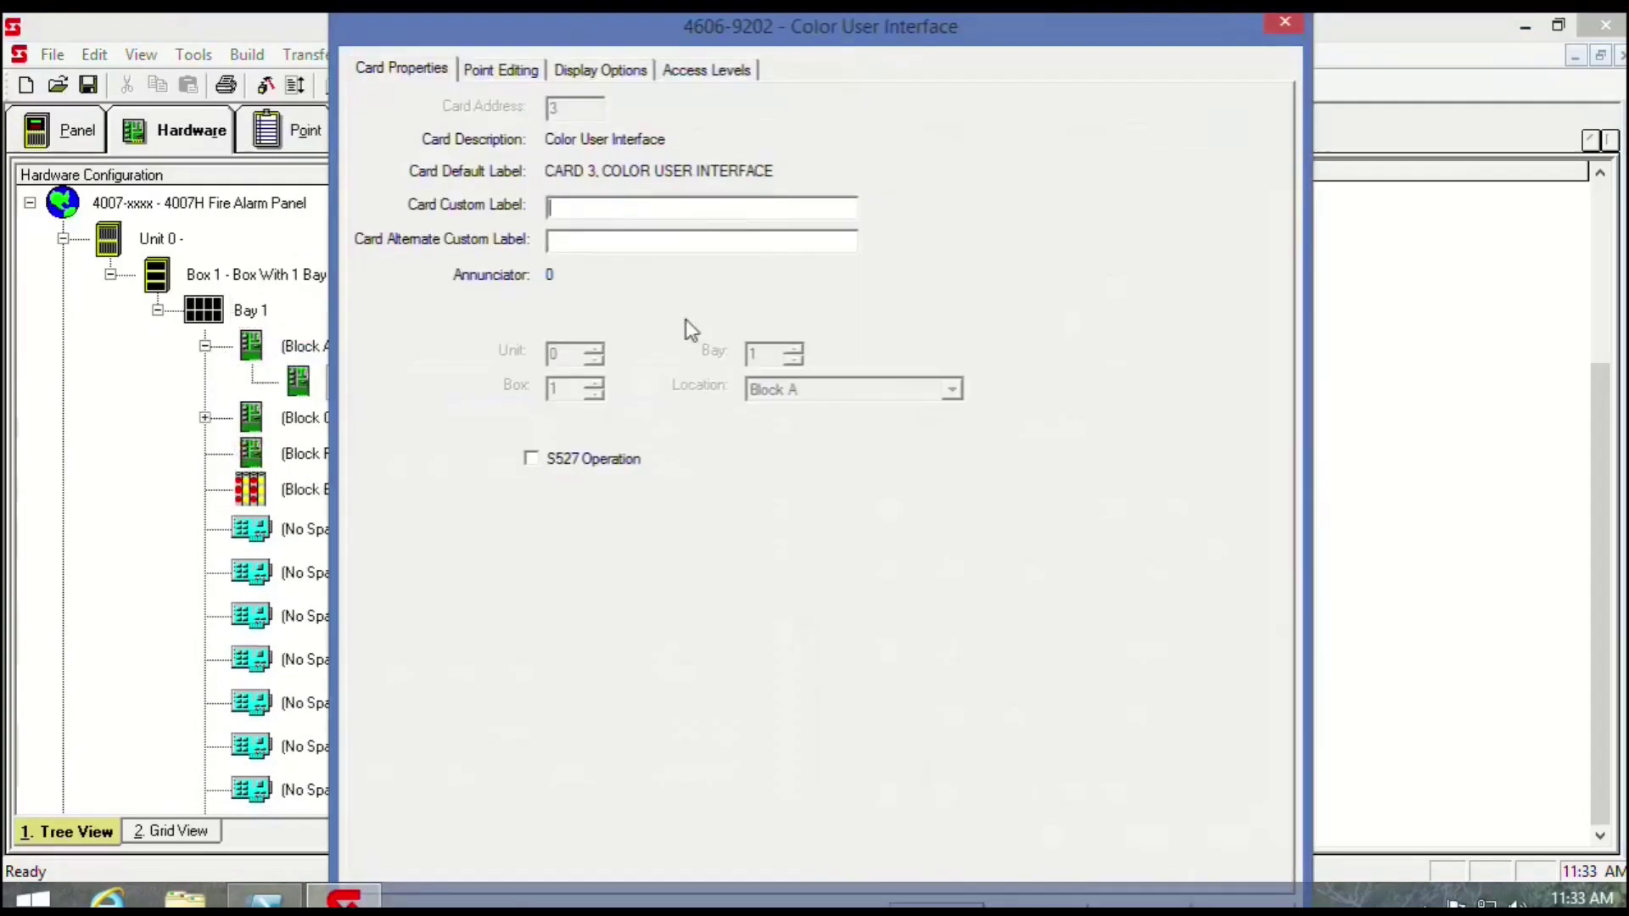
- Check the point editing page of the 4606-9202 Color User Interface card
{"action": "left_click", "coordinate": [500, 68]}
{"action": "left_click", "coordinate": [874, 153]}
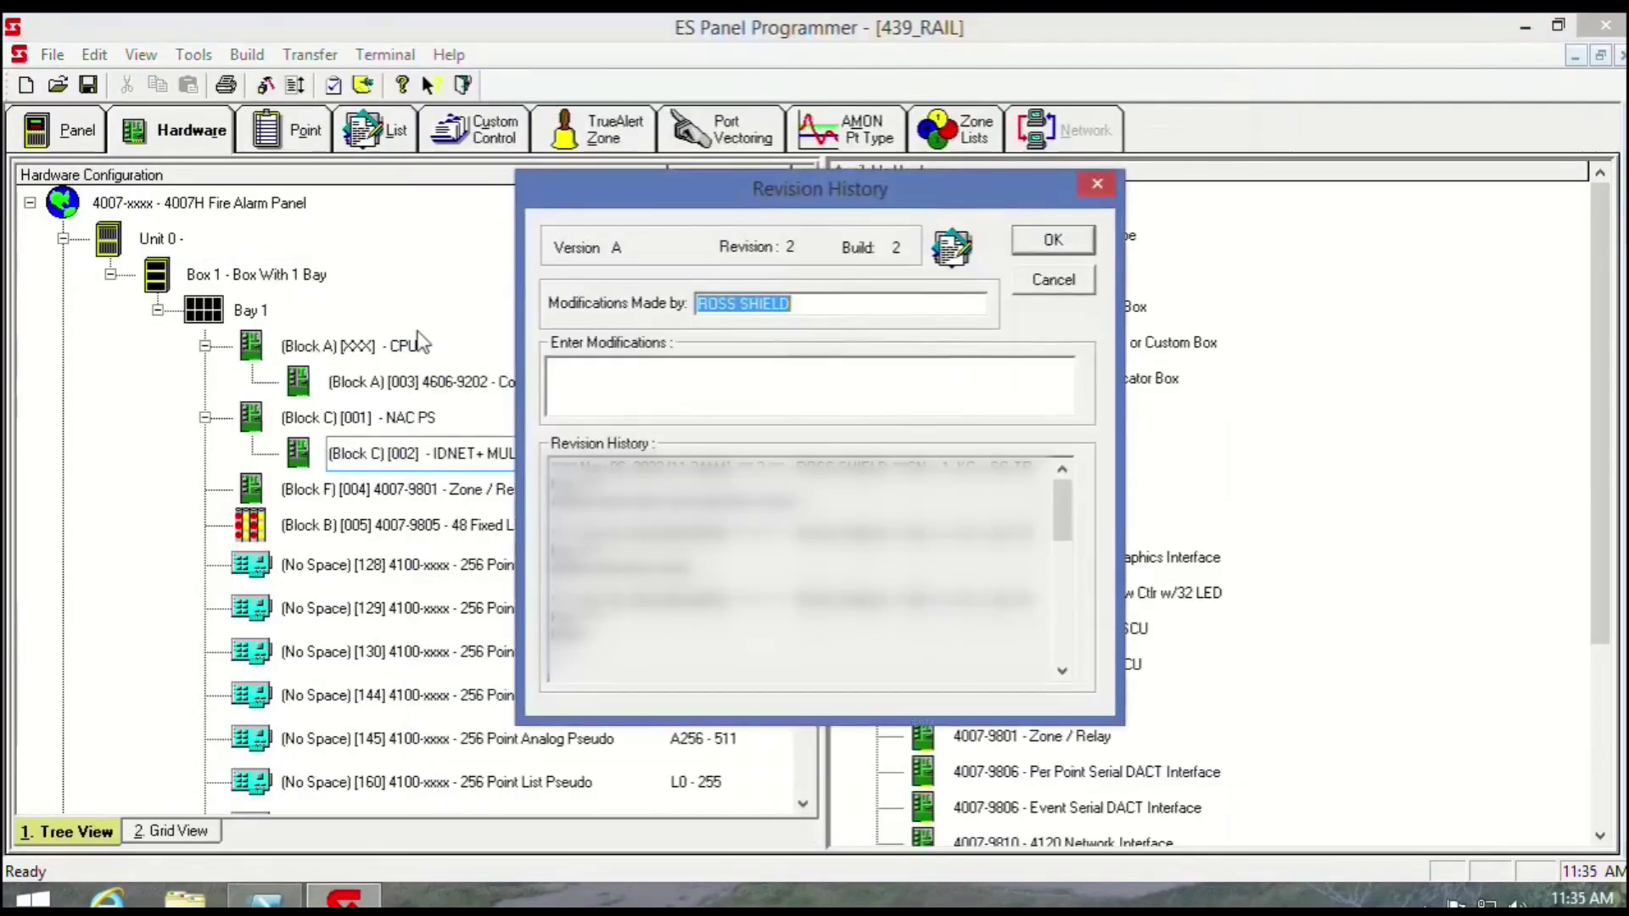
- Enter the revision note "added a zone for the main electrical room", build the job and close the build progress window
{"action": "key", "text": "Tab"}
{"action": "type", "text": "added a zone for the main electrical room"}
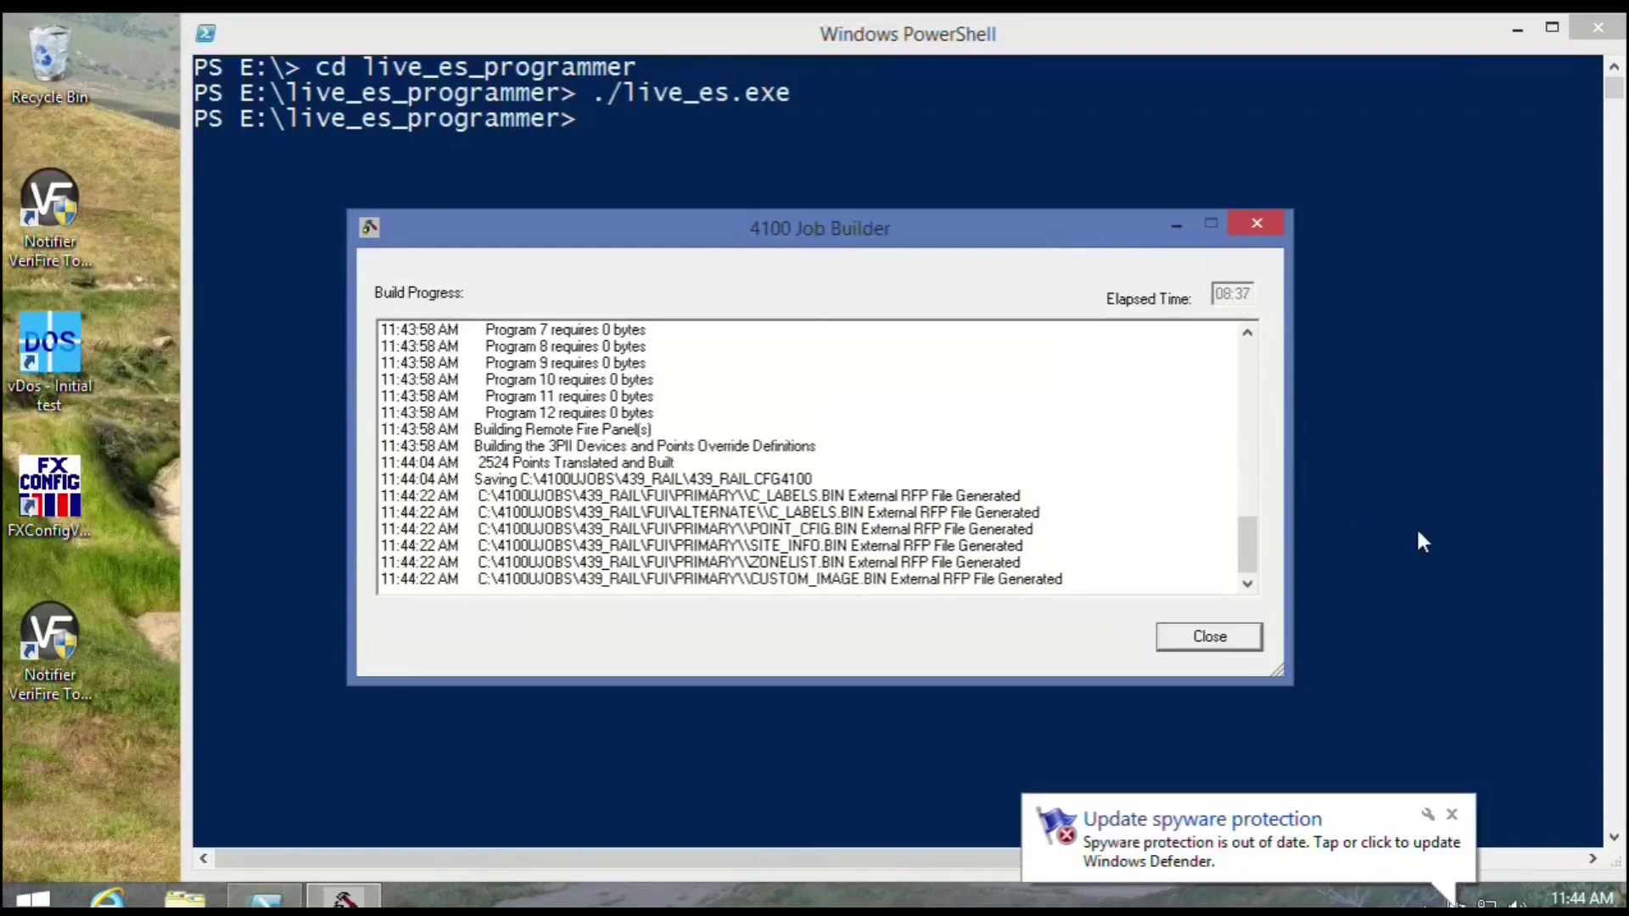
{"action": "left_click", "coordinate": [1195, 640]}
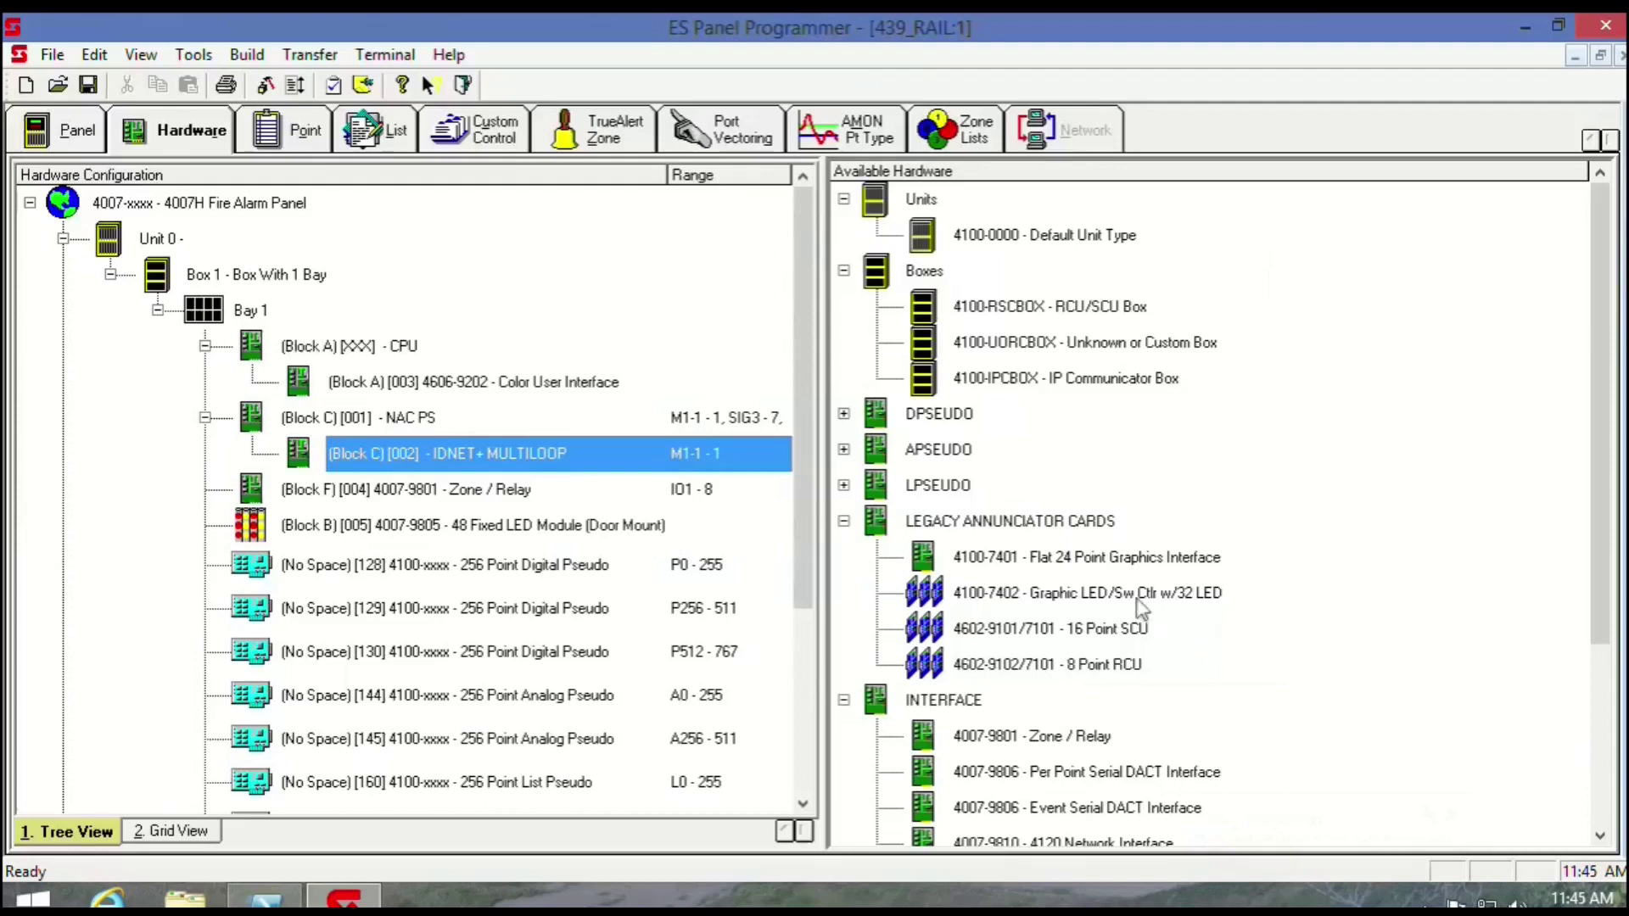
- Start a transfer over the Ethernet connection, agree to select a panel manually and connect to the Local panel
{"action": "left_click", "coordinate": [308, 57]}
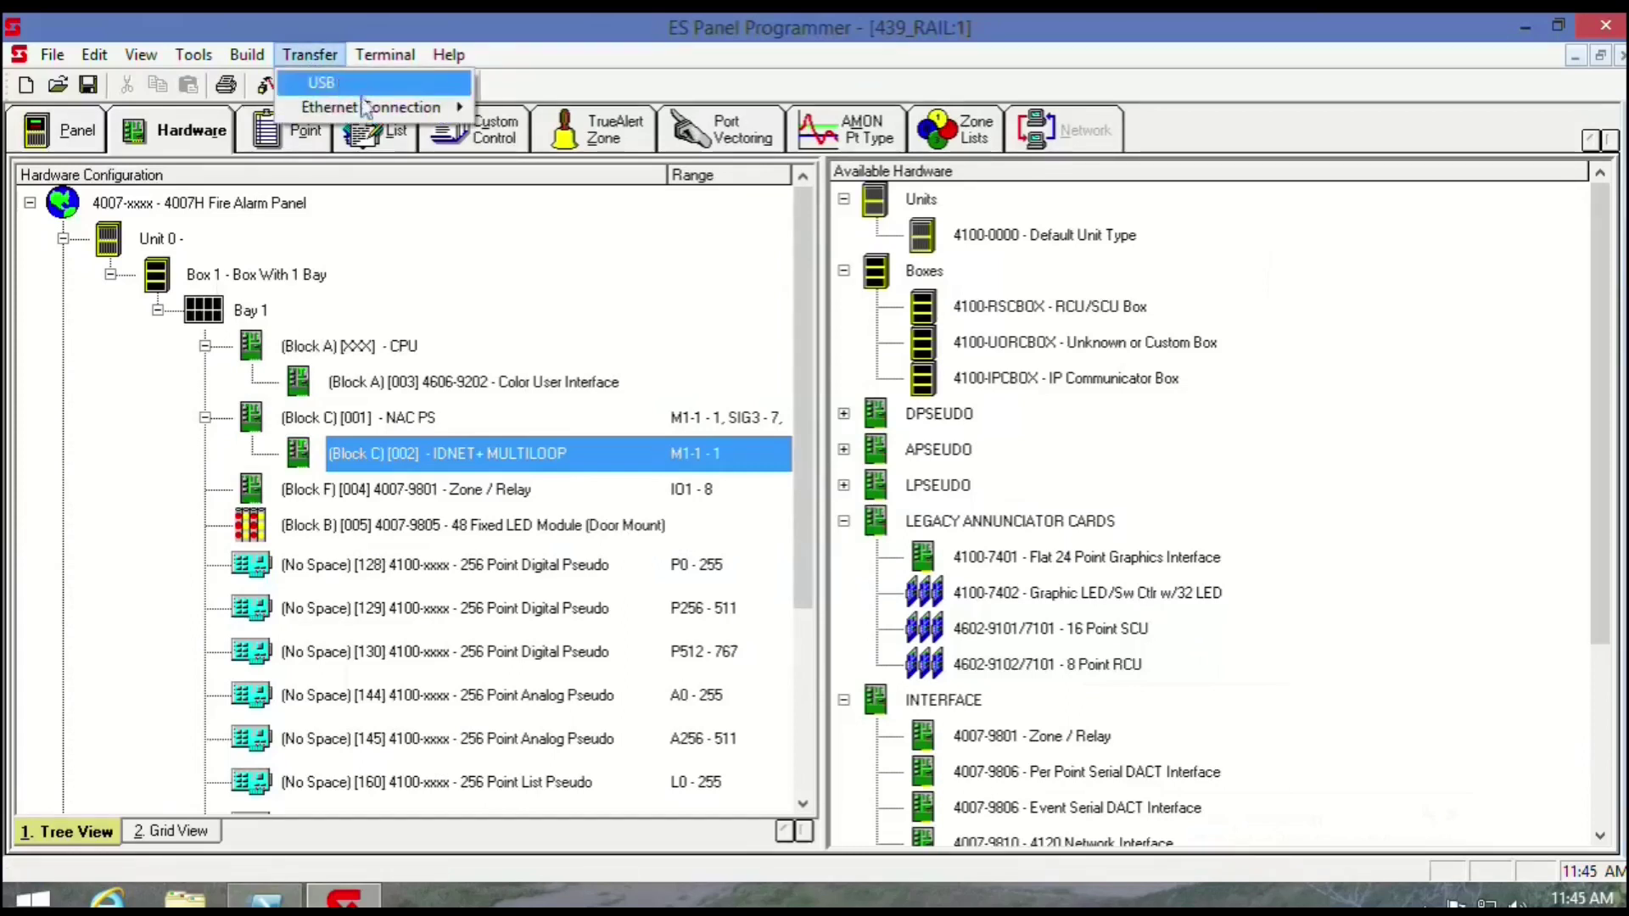
{"action": "mouse_move", "coordinate": [455, 123]}
{"action": "left_click", "coordinate": [545, 112]}
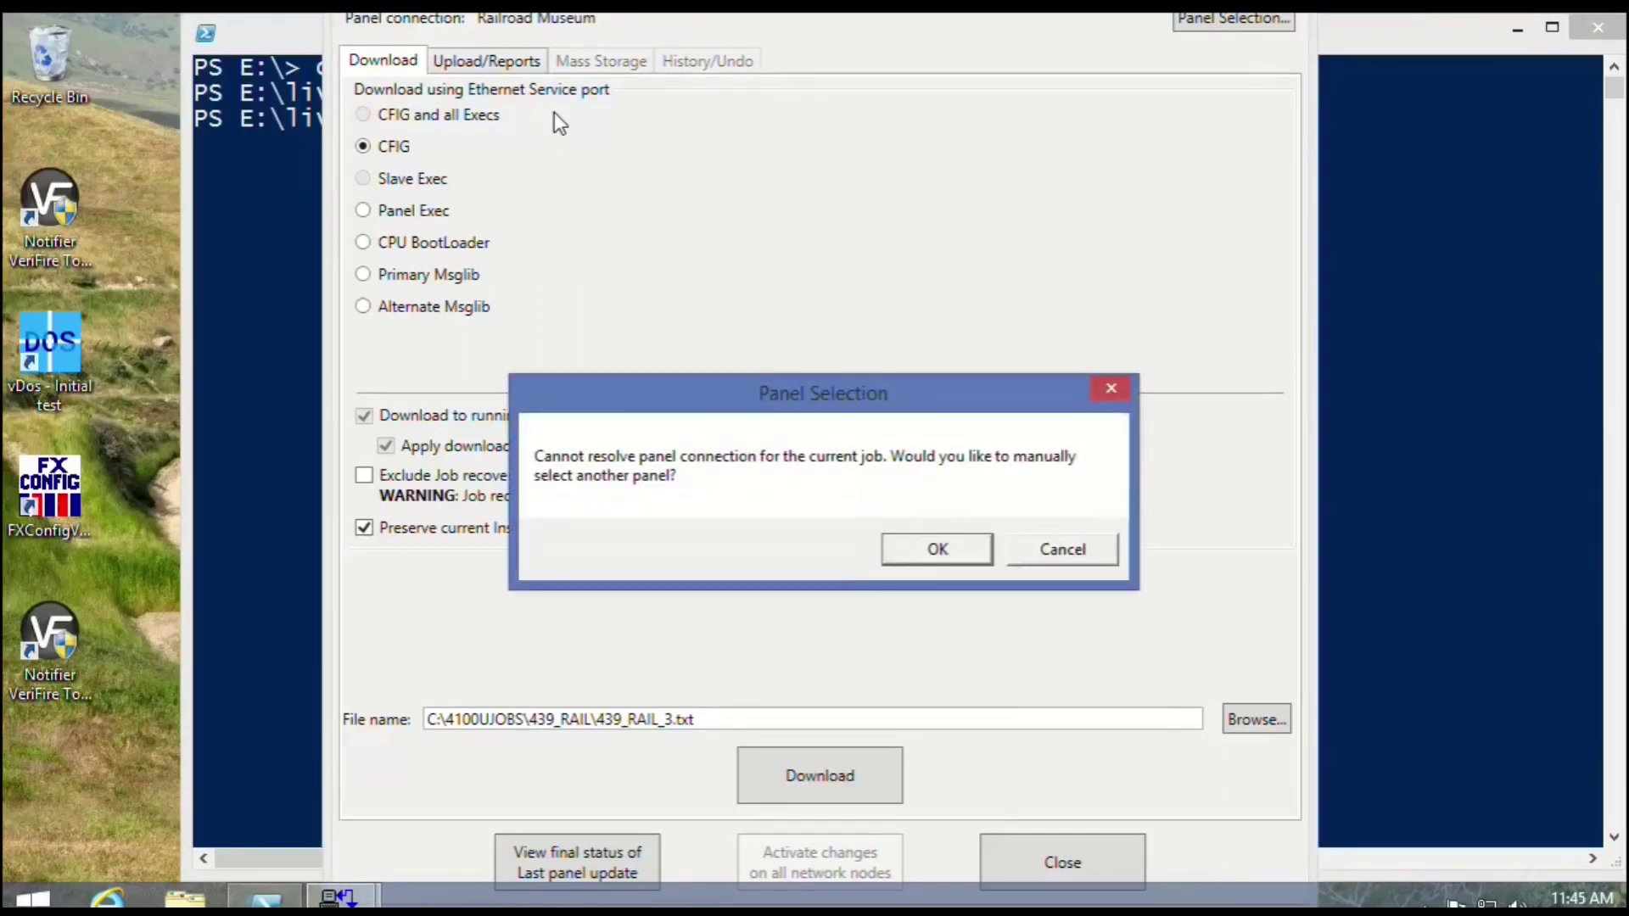
{"action": "left_click", "coordinate": [906, 550]}
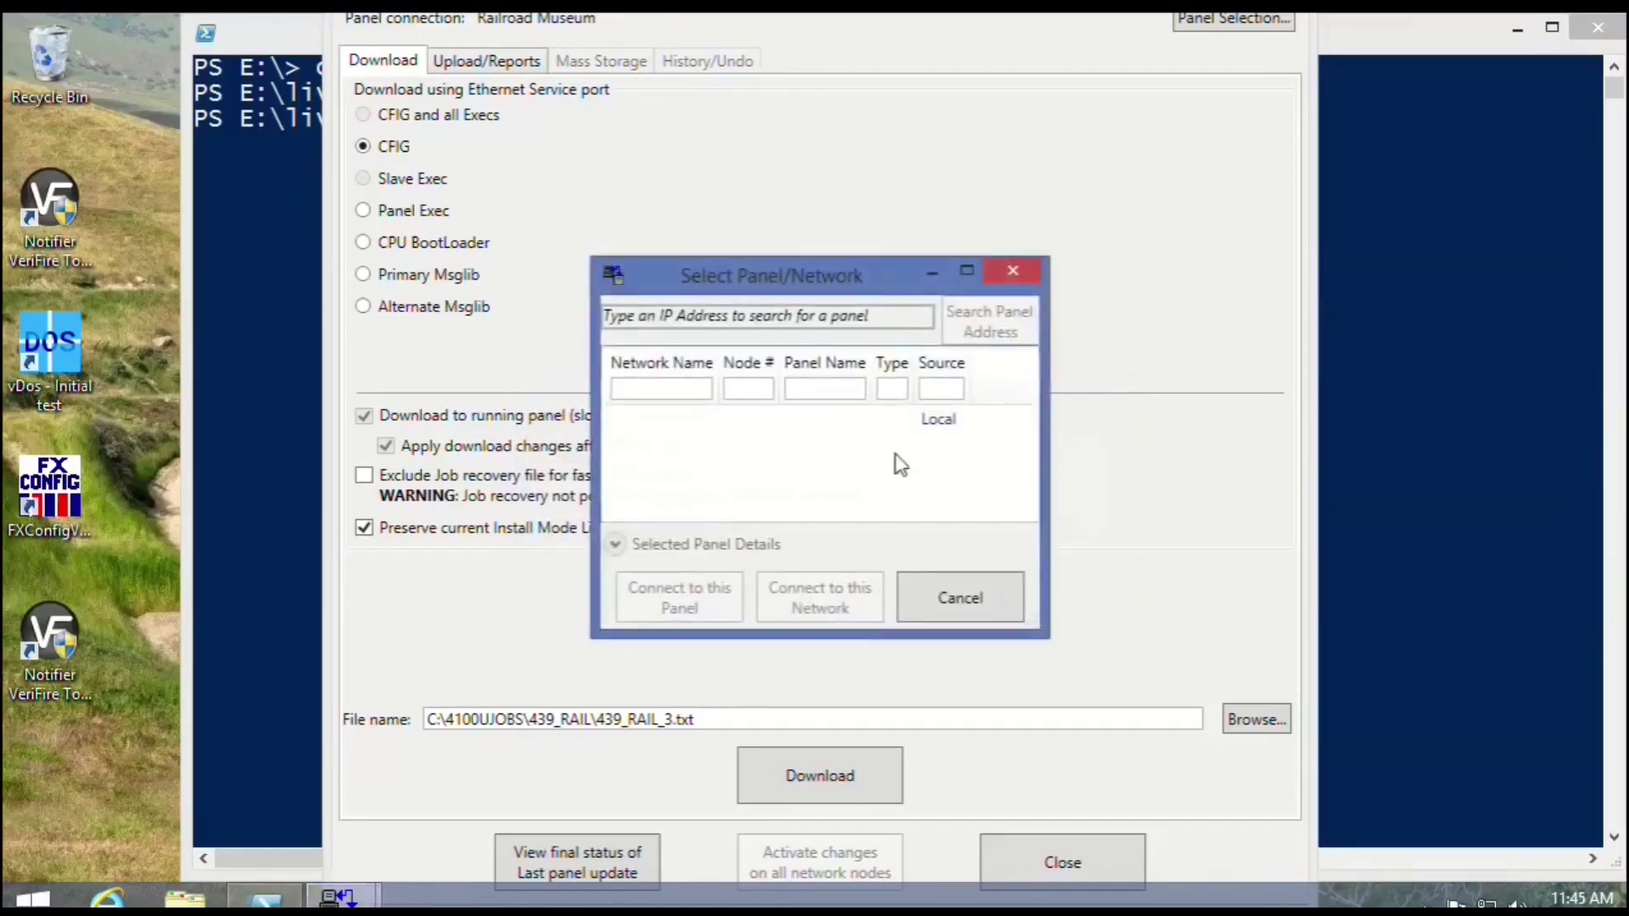
{"action": "left_click", "coordinate": [937, 424]}
{"action": "left_click", "coordinate": [700, 597]}
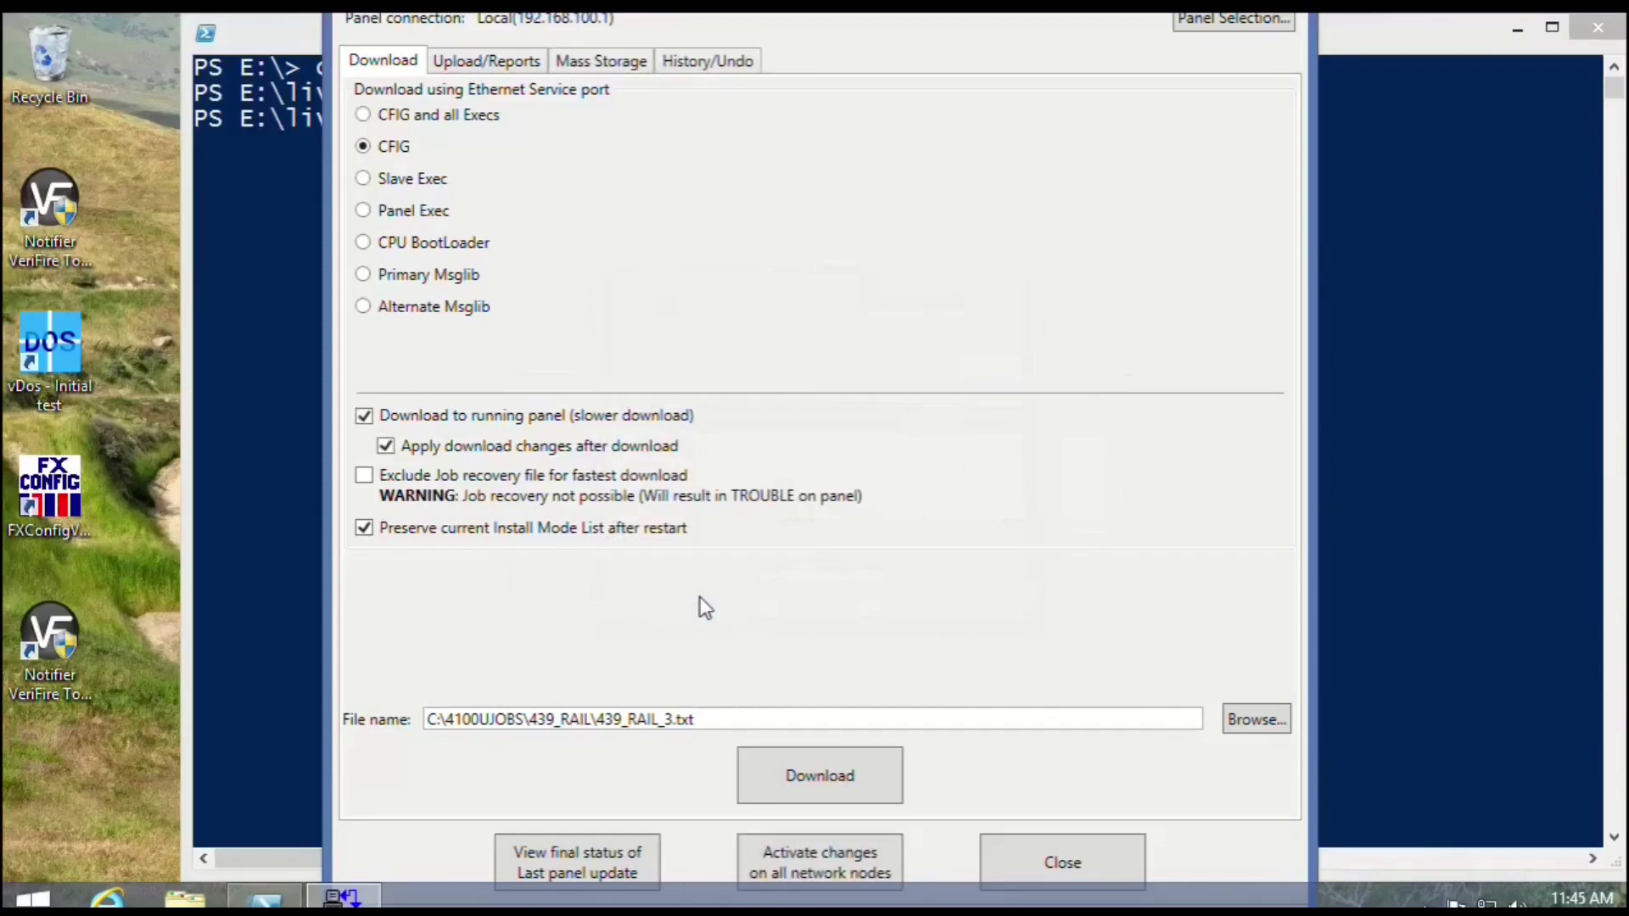
- Download the CFIG file 439_RAIL_3.txt to the running panel, then close the activation status and the transfer tool
{"action": "left_click", "coordinate": [796, 796]}
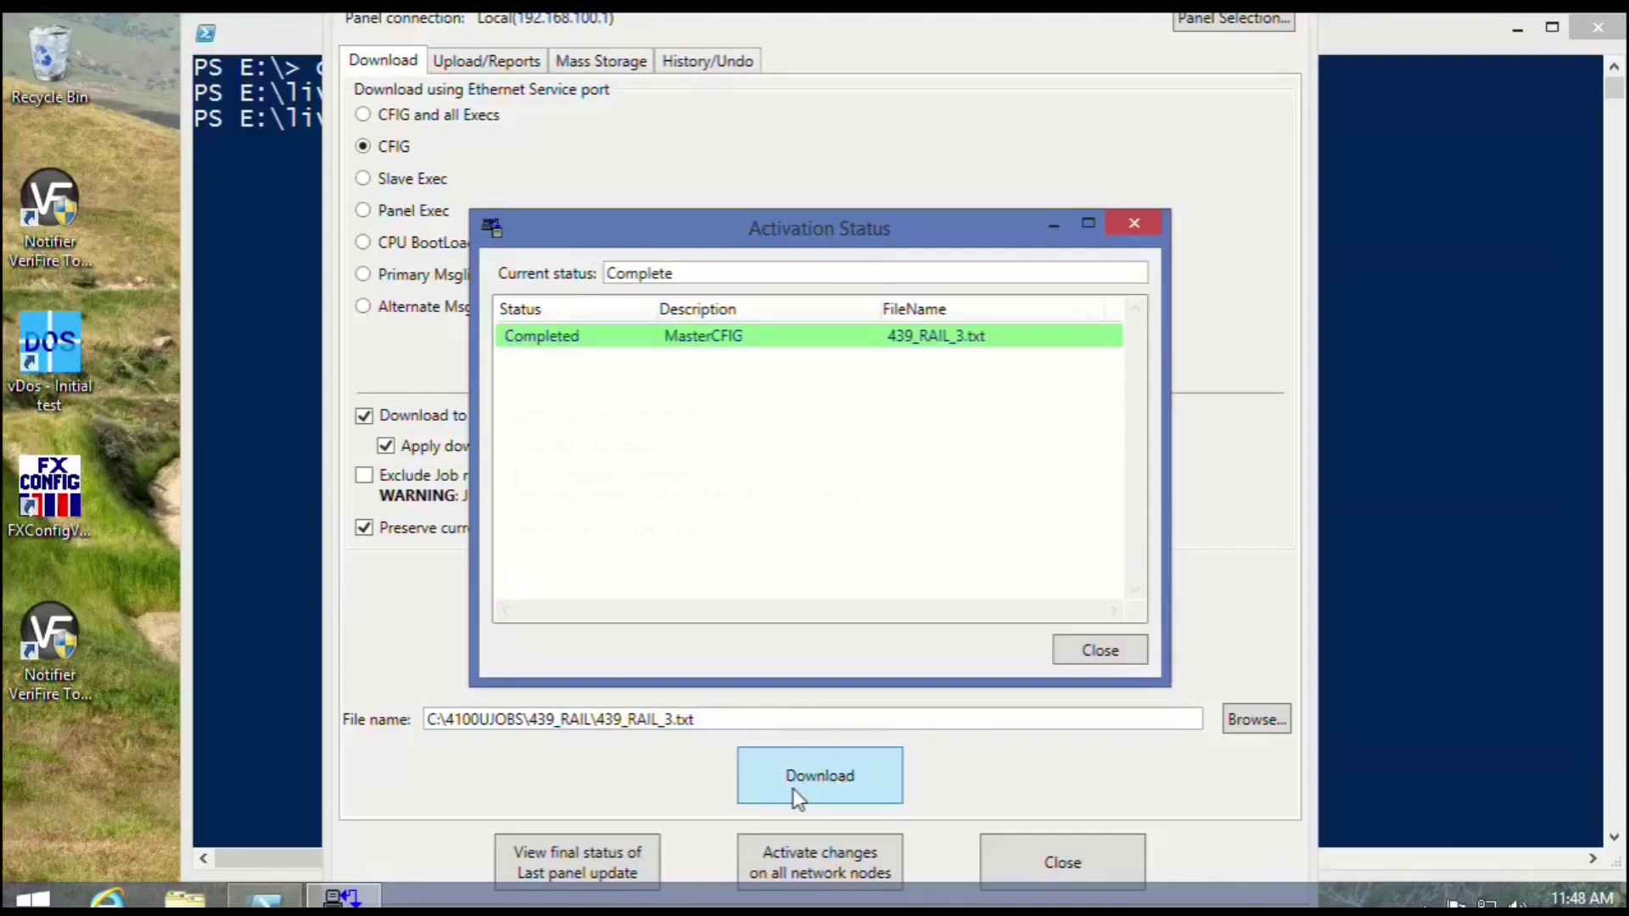
{"action": "left_click", "coordinate": [1103, 658]}
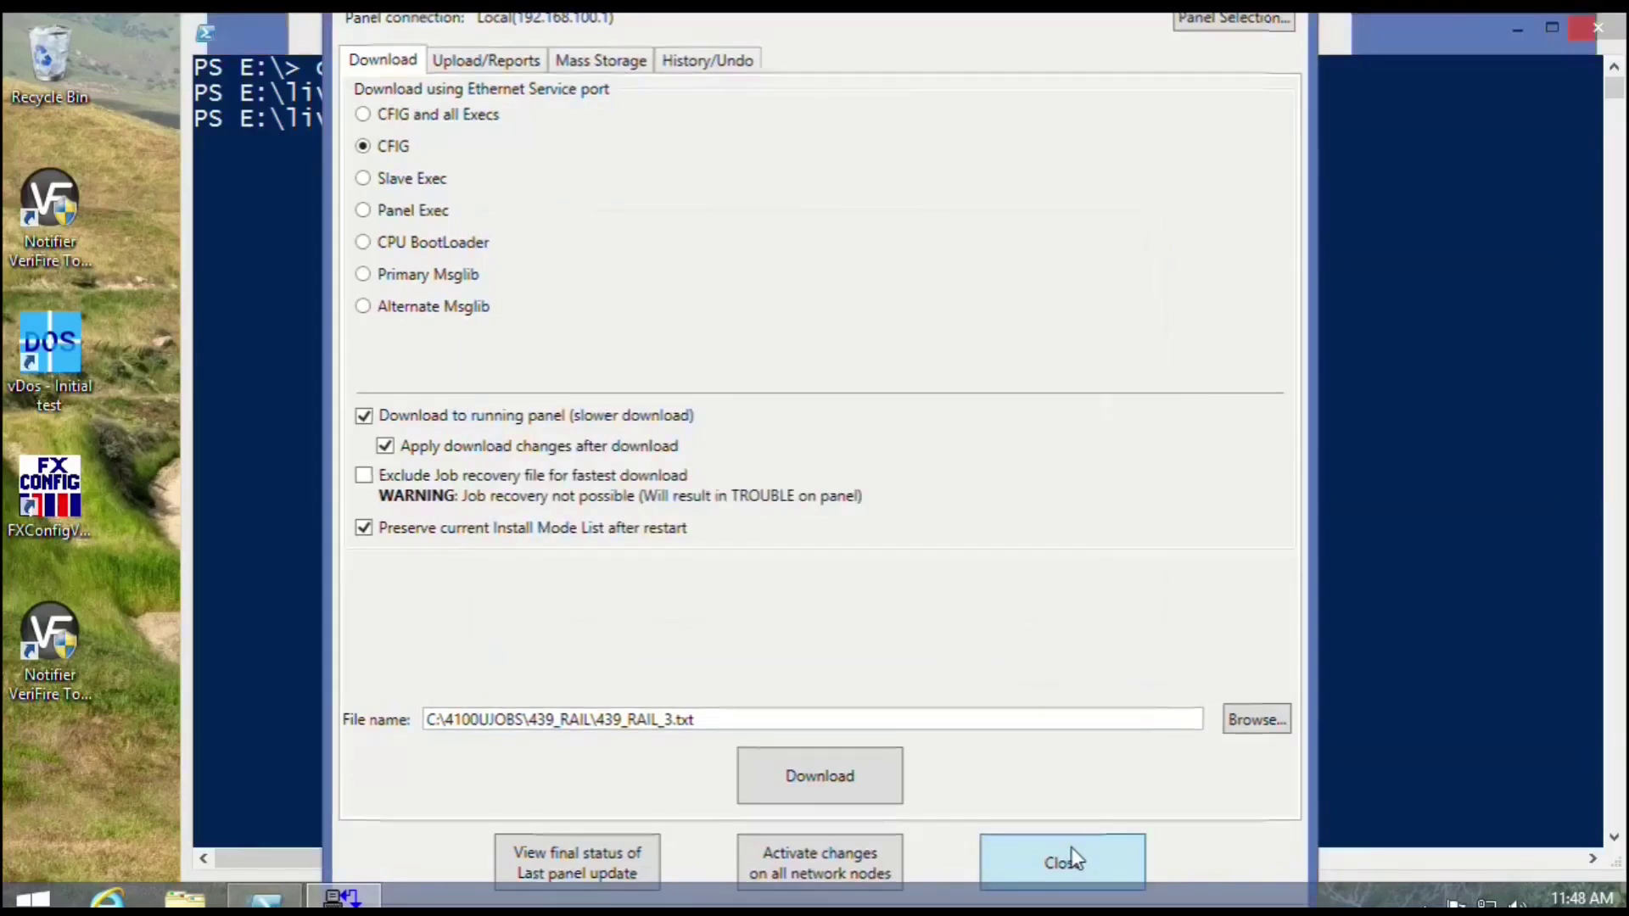
{"action": "left_click", "coordinate": [1071, 858]}
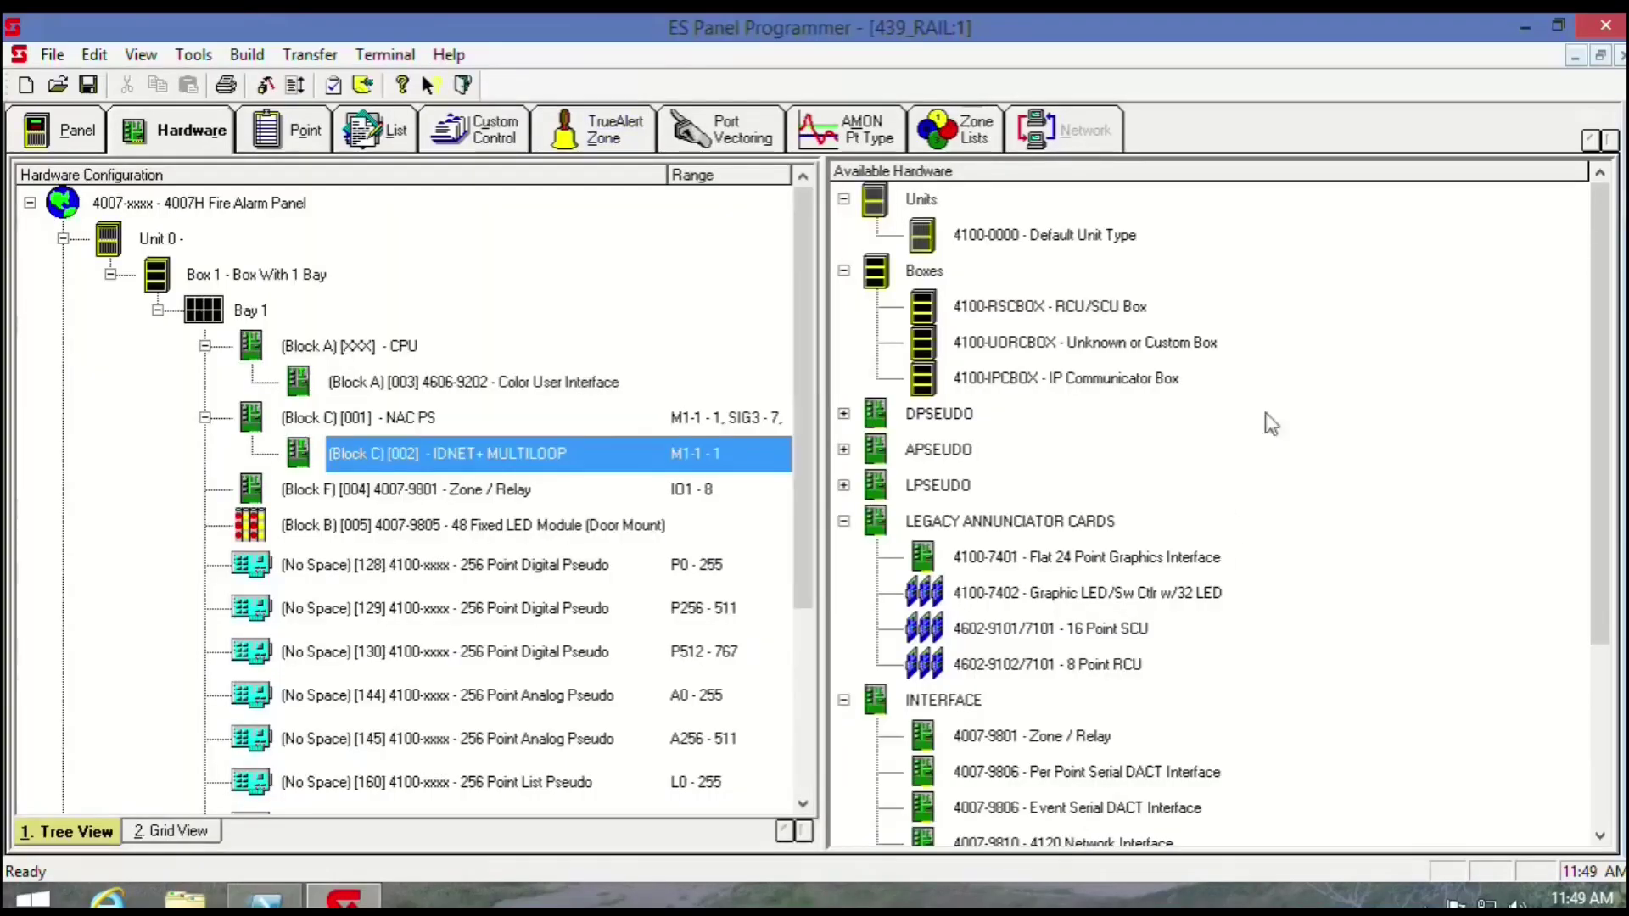
- Close the ES Panel Programmer and end the PowerShell session with the exit command
{"action": "left_click", "coordinate": [1605, 26]}
{"action": "type", "text": "exit"}
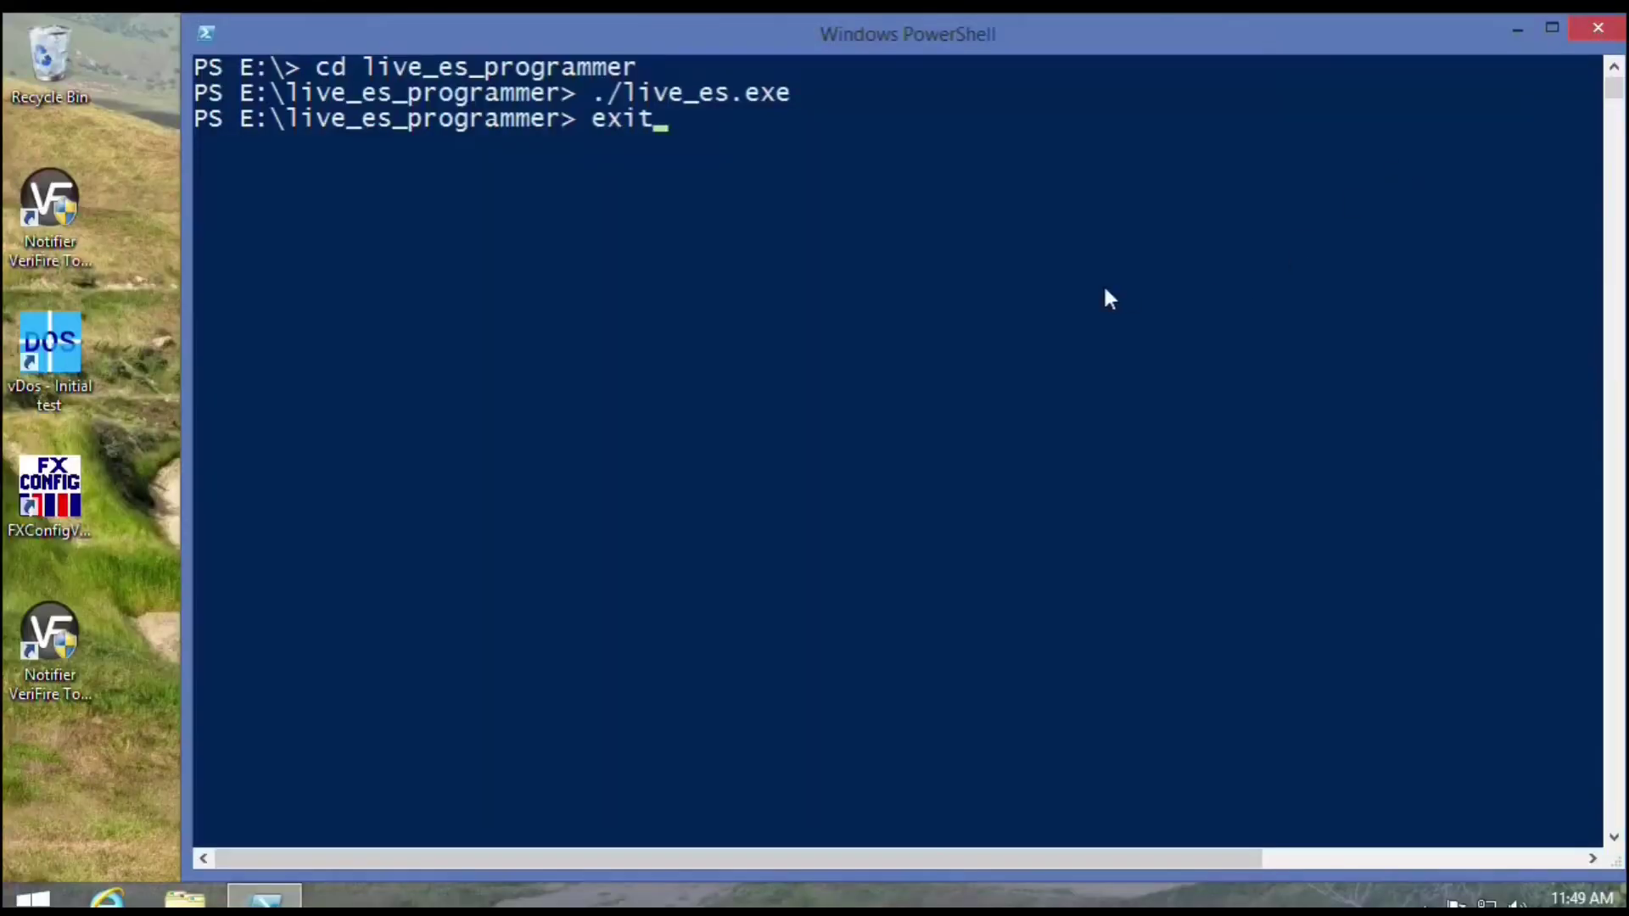
{"action": "key", "text": "Return"}
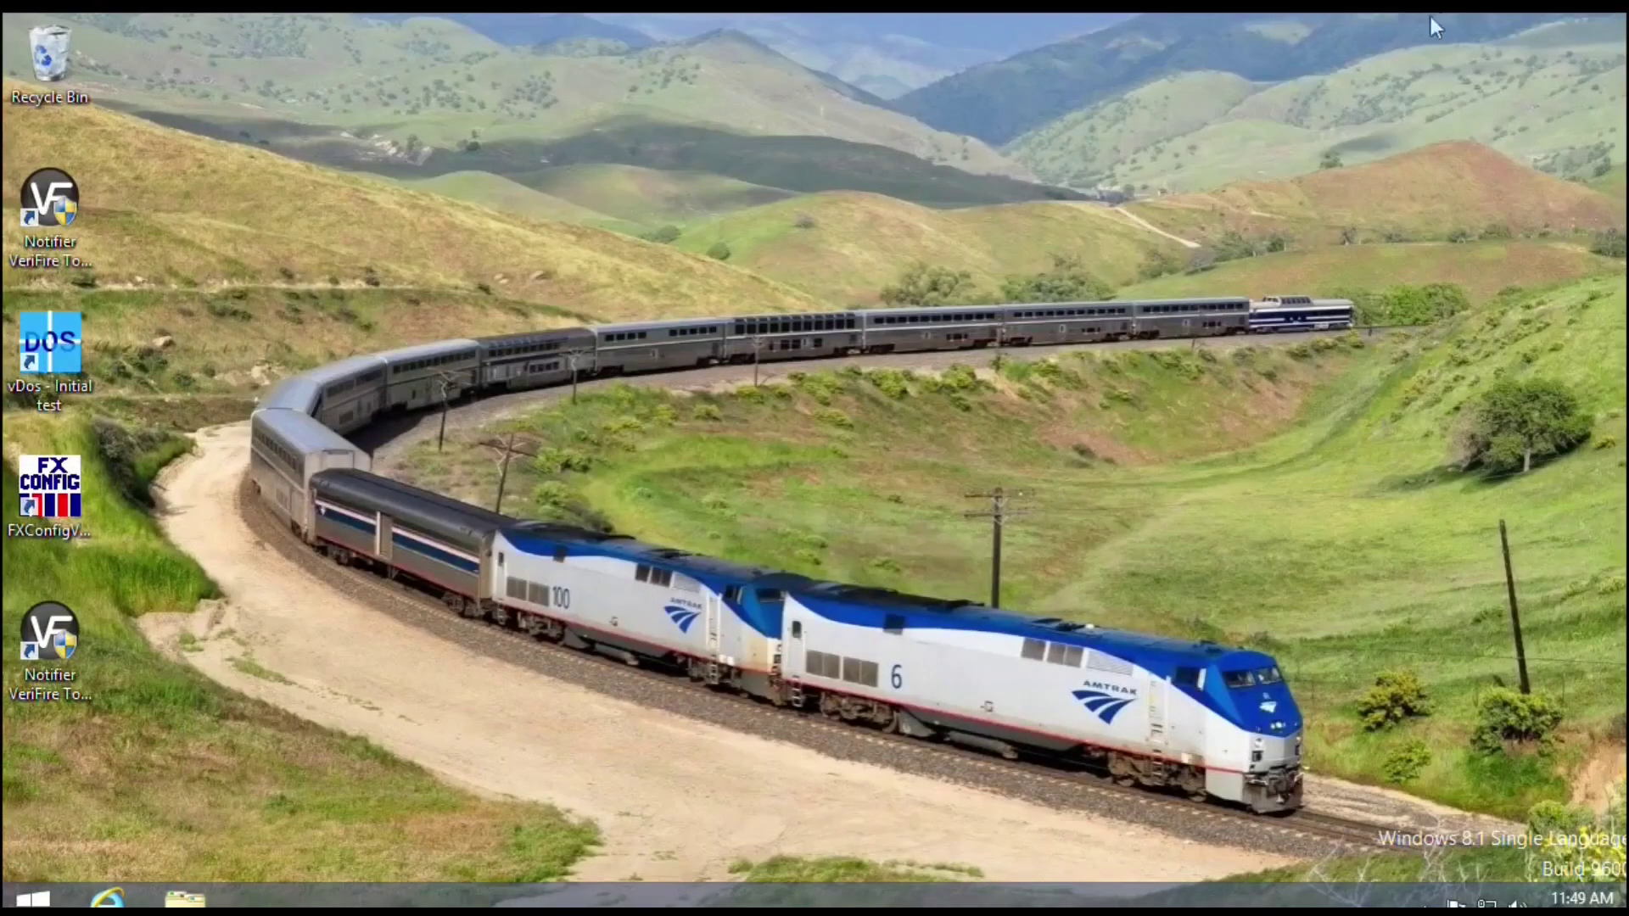